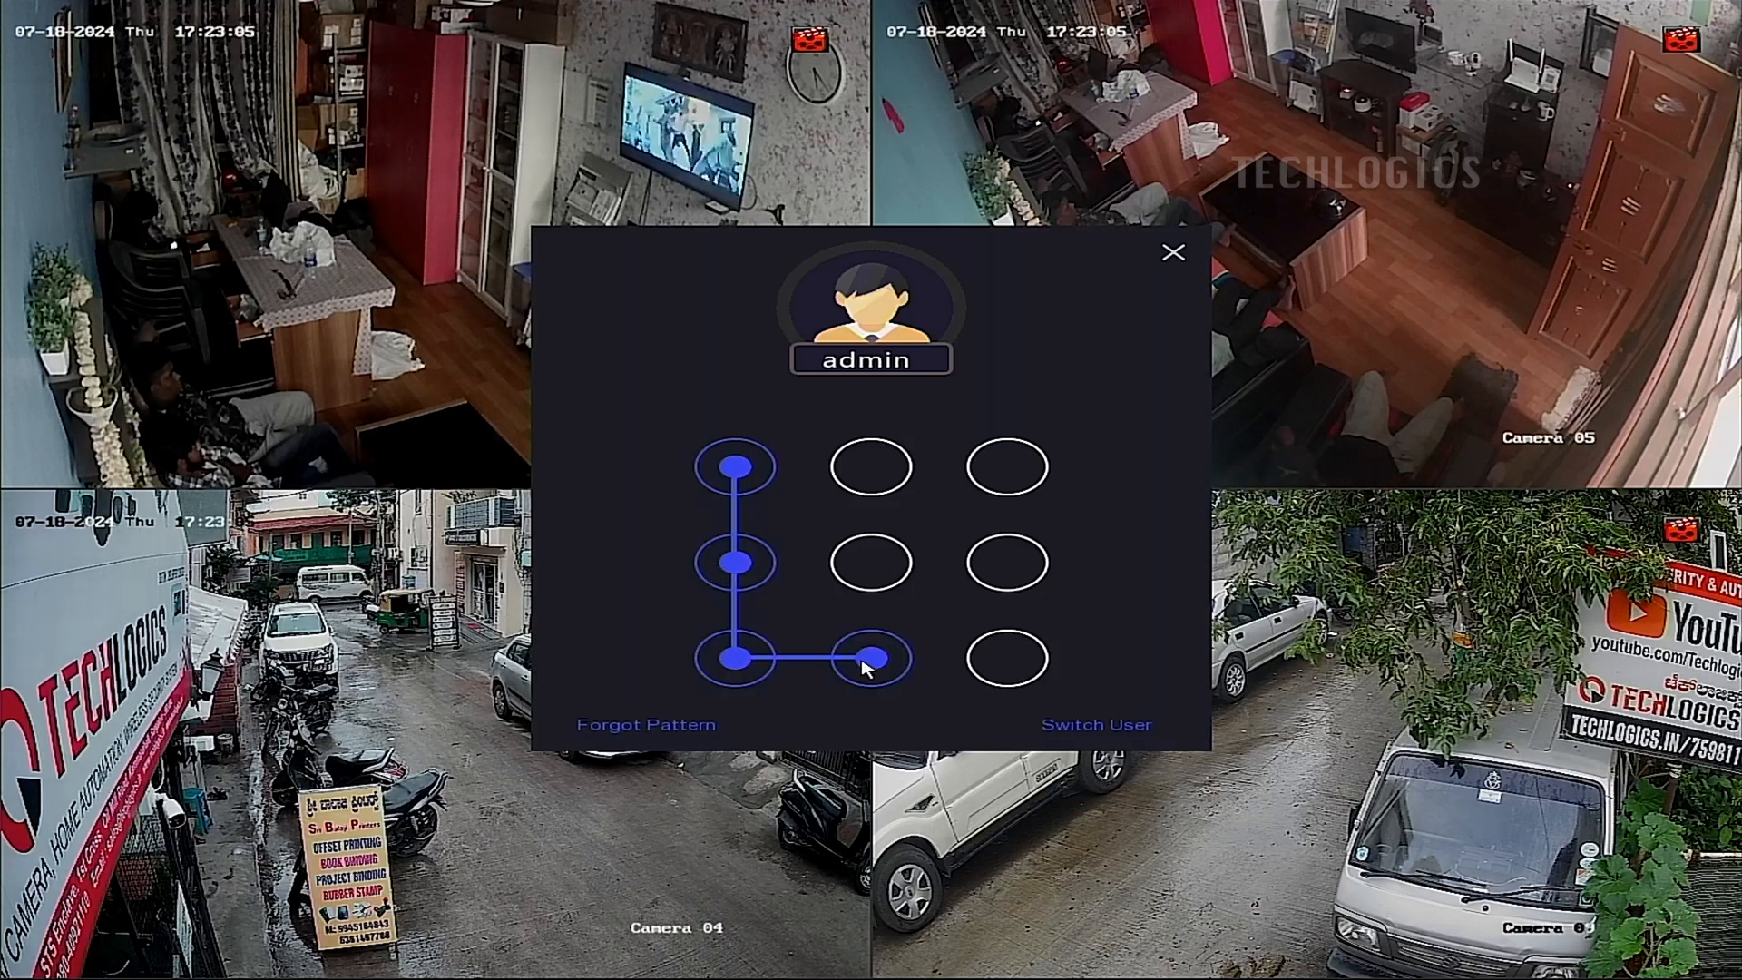
# - Unlock the recorder with the admin account's unlock pattern and open the recording schedule configuration
pyautogui.doubleClick(996, 669)
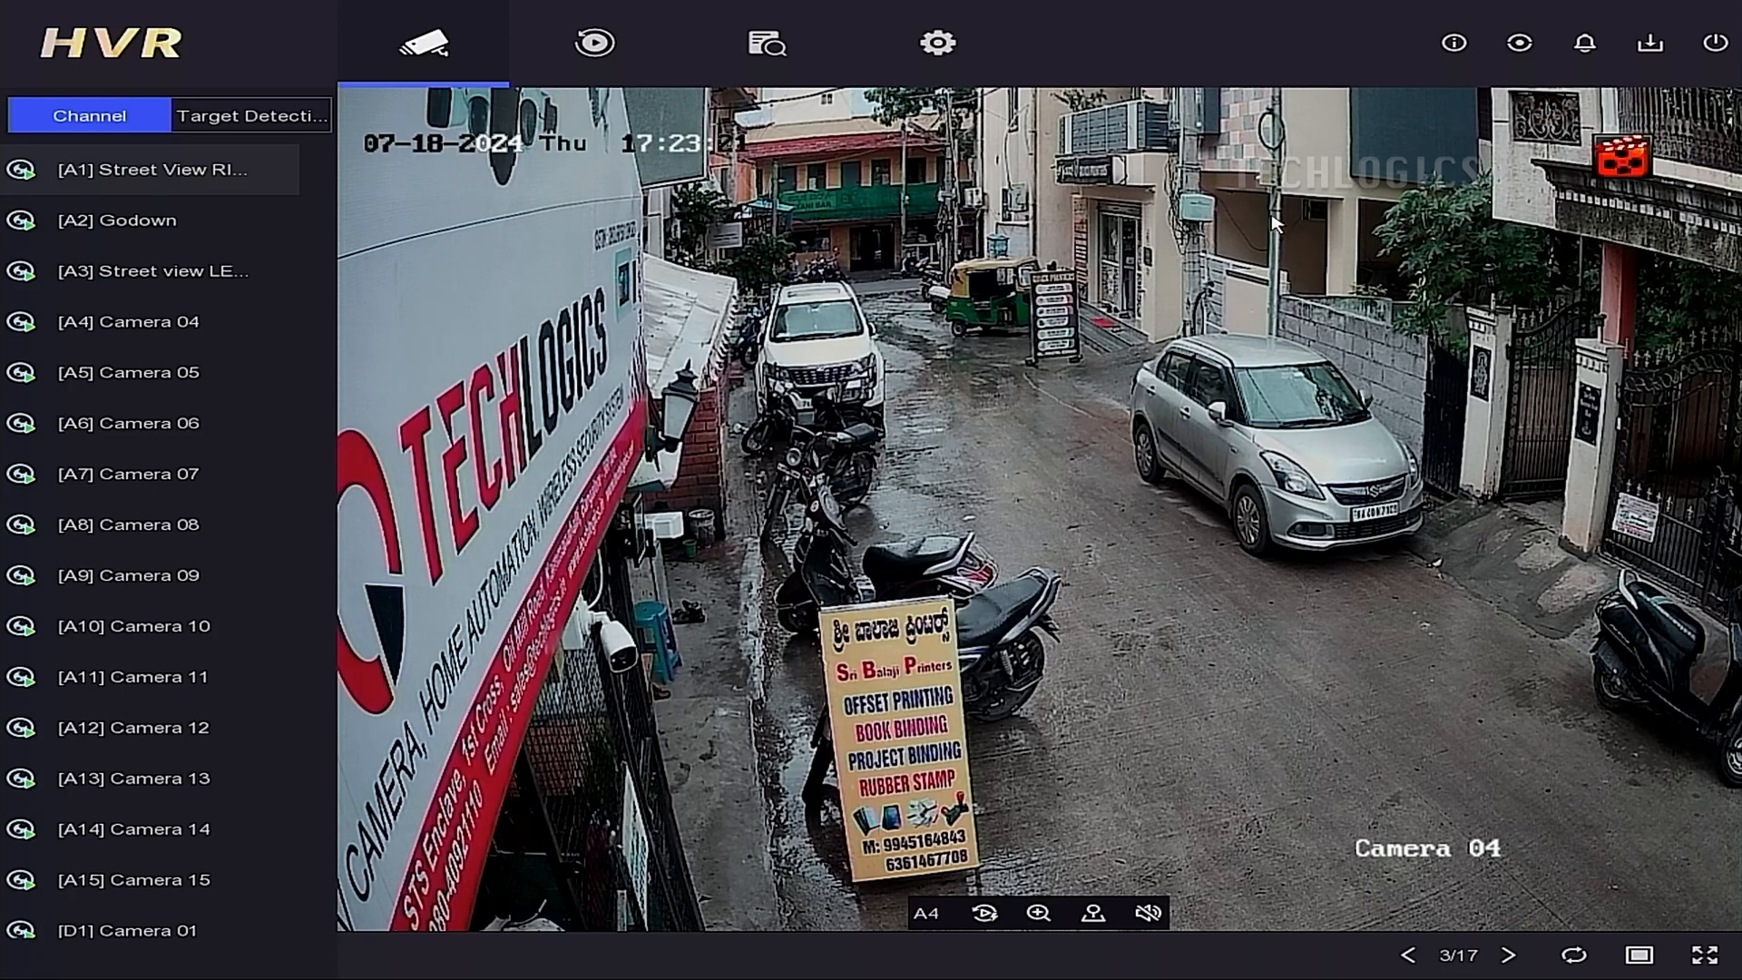
pyautogui.click(941, 77)
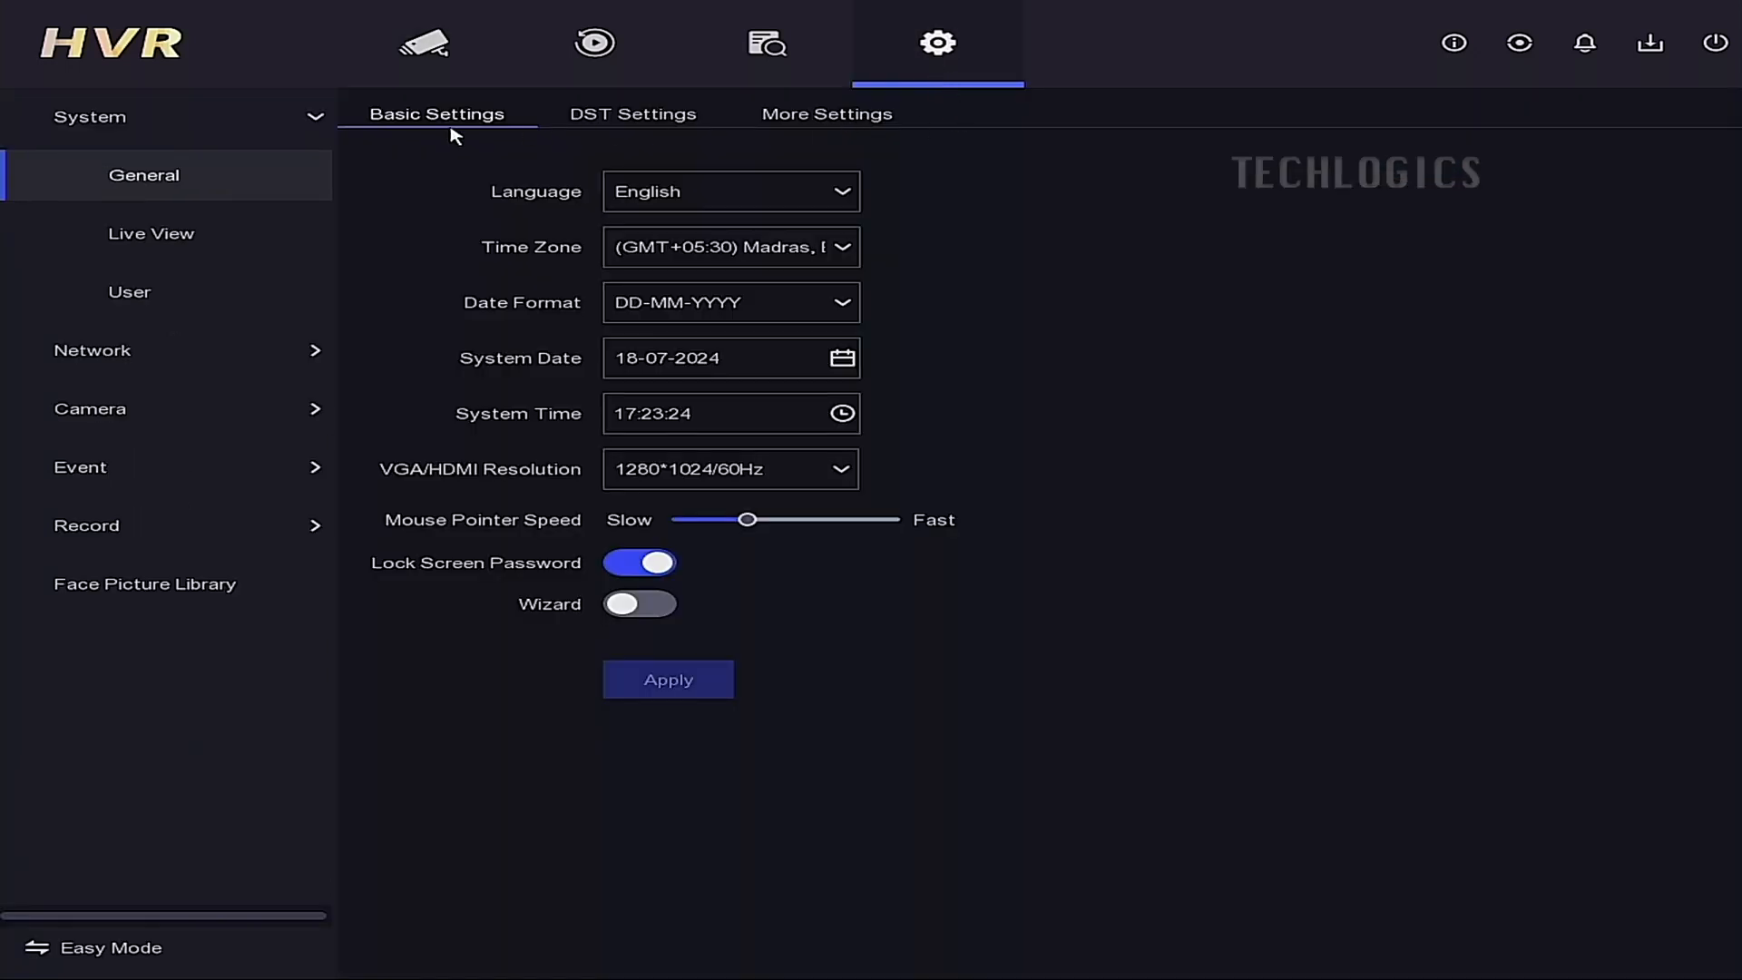
pyautogui.click(239, 528)
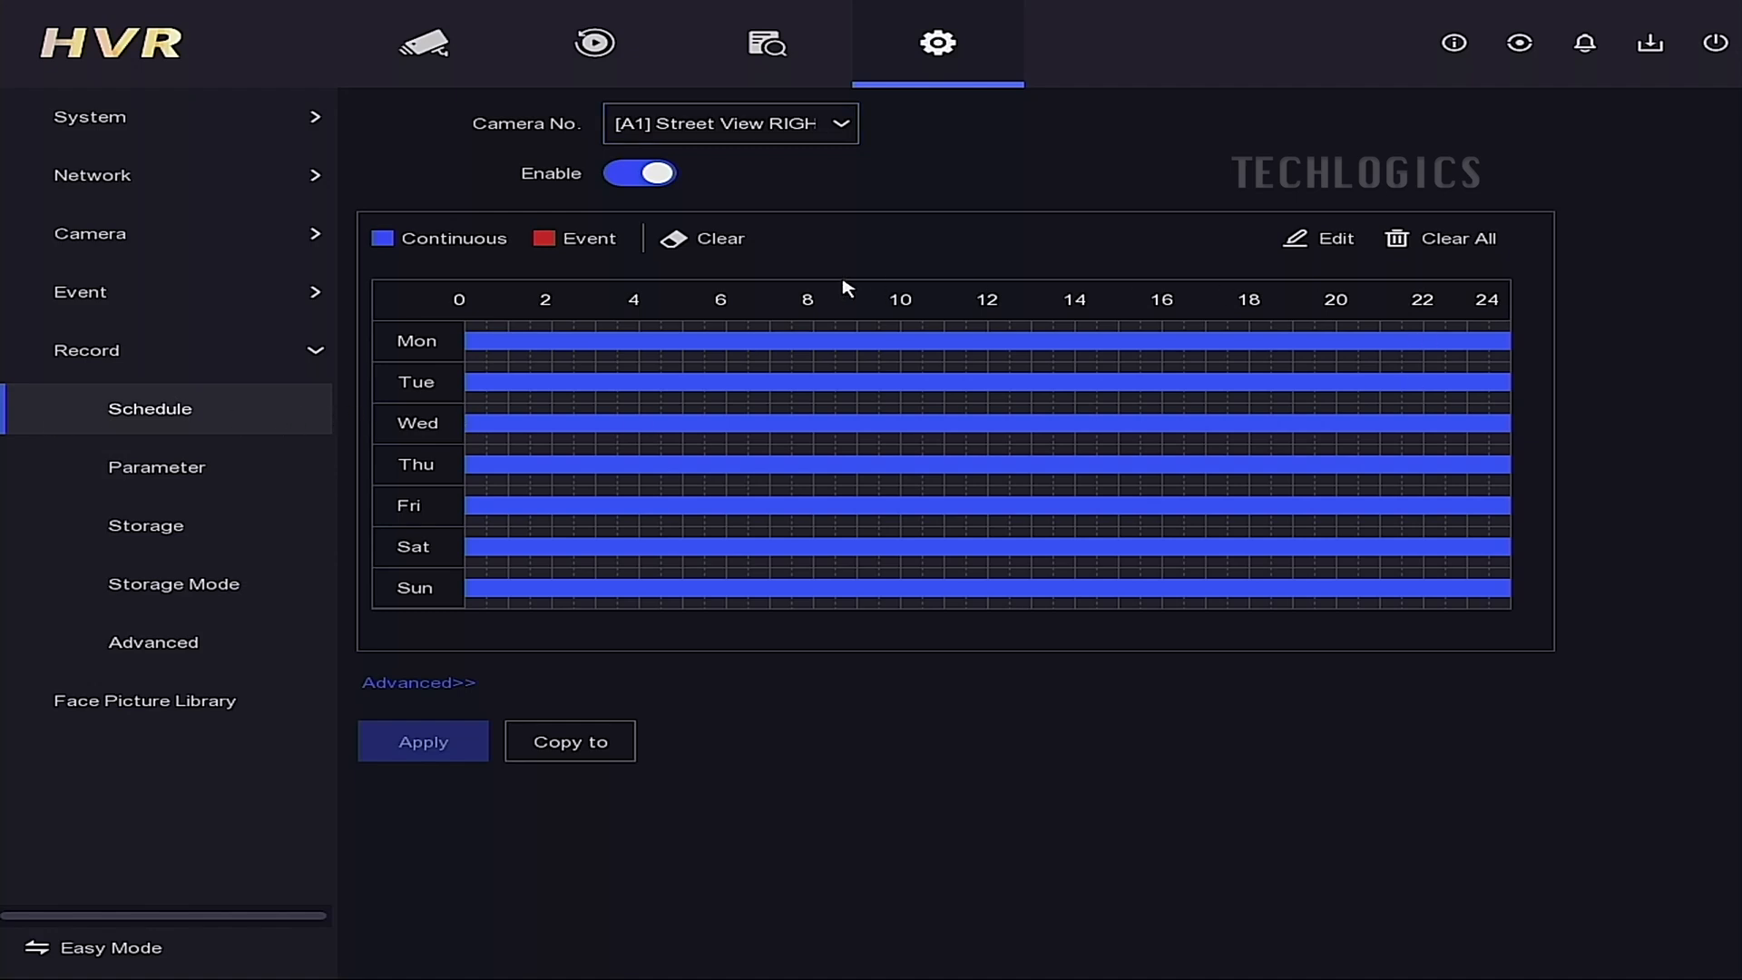
# - Choose [A4] Camera 04 and open its recording schedule for editing
pyautogui.click(741, 125)
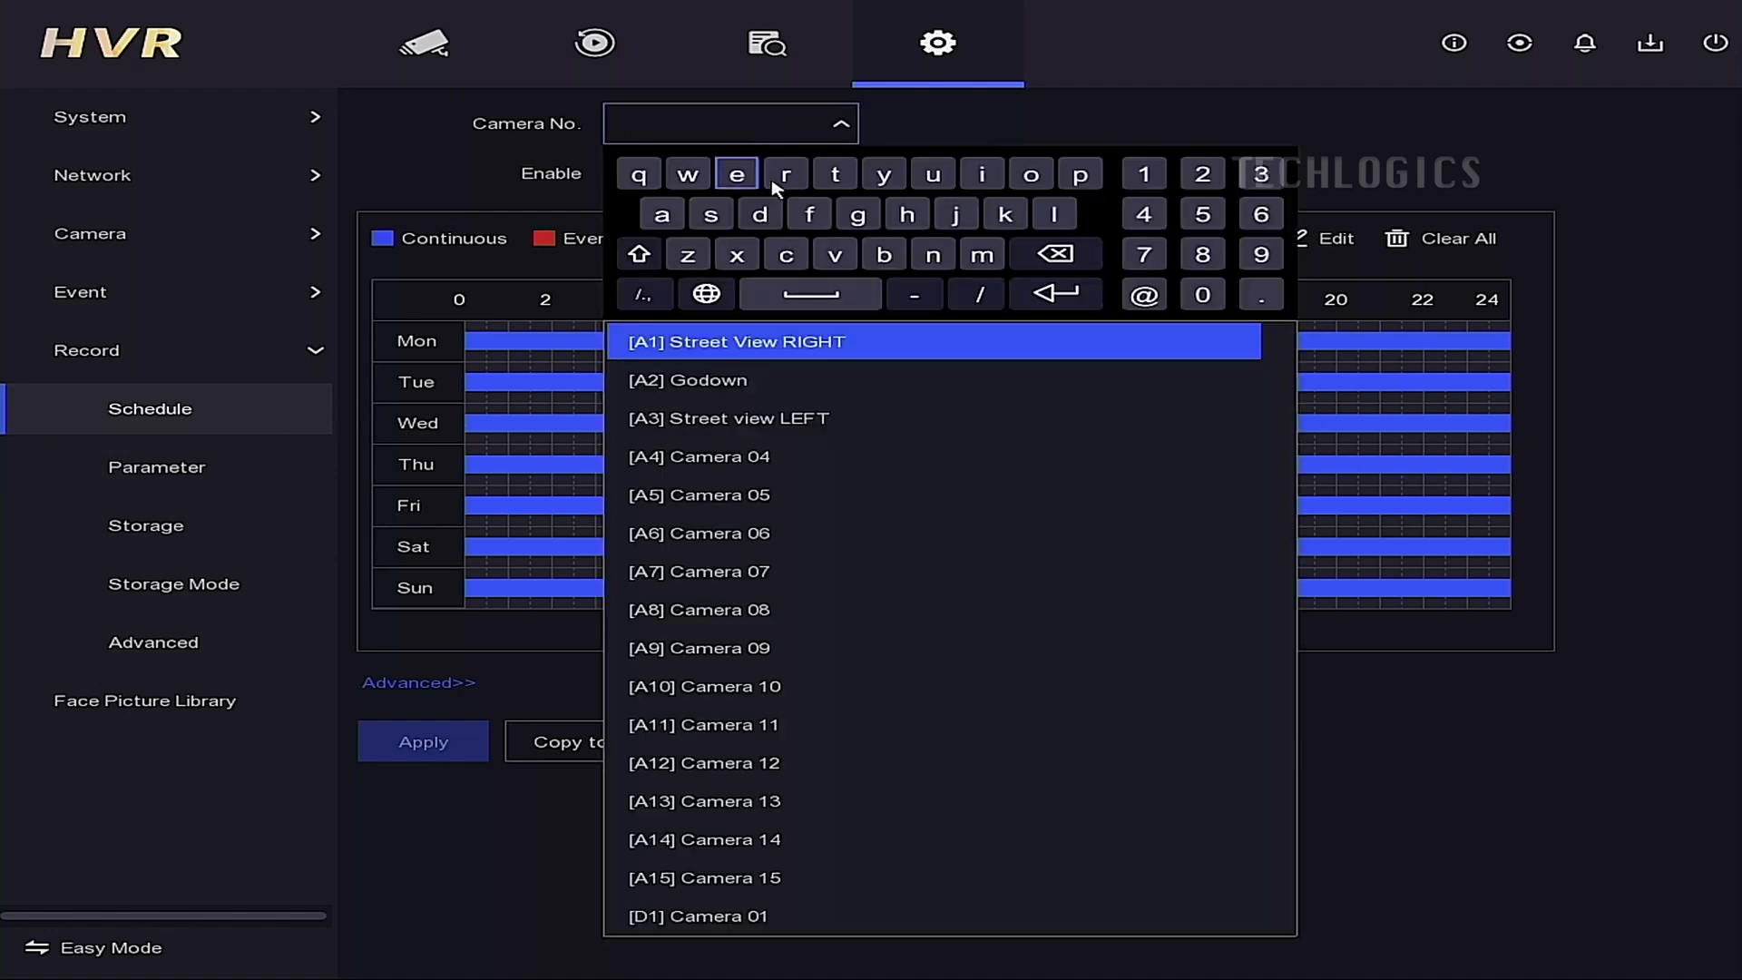
pyautogui.click(804, 454)
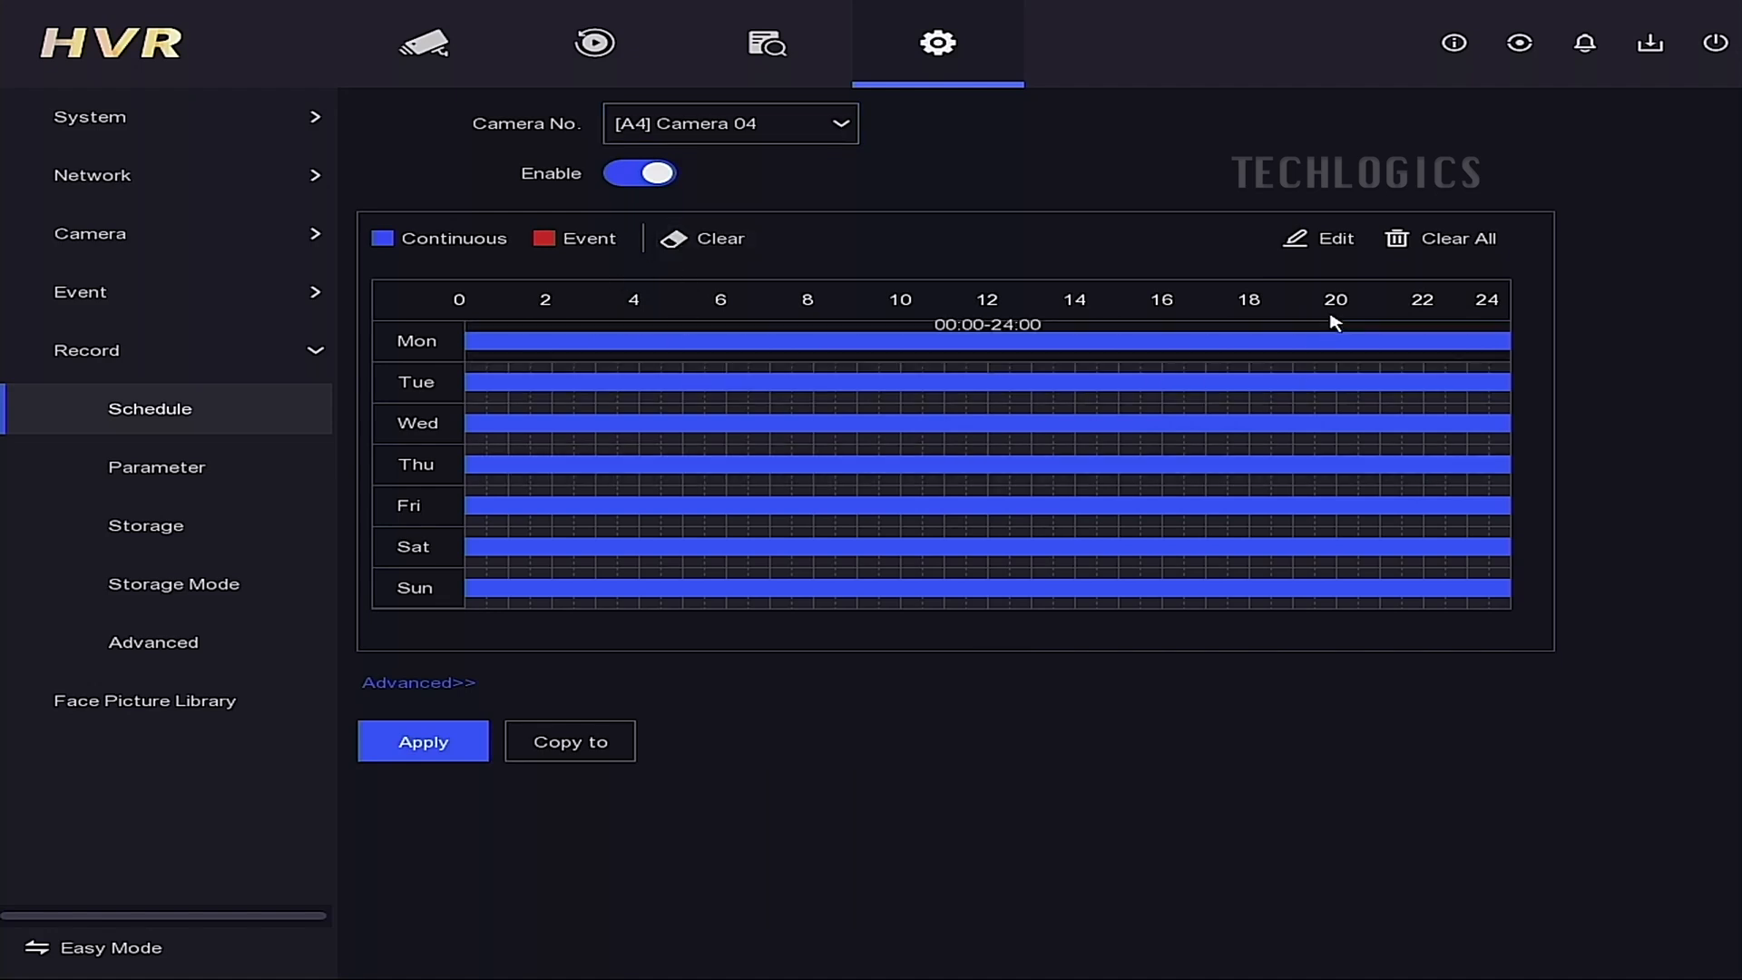
pyautogui.click(1334, 239)
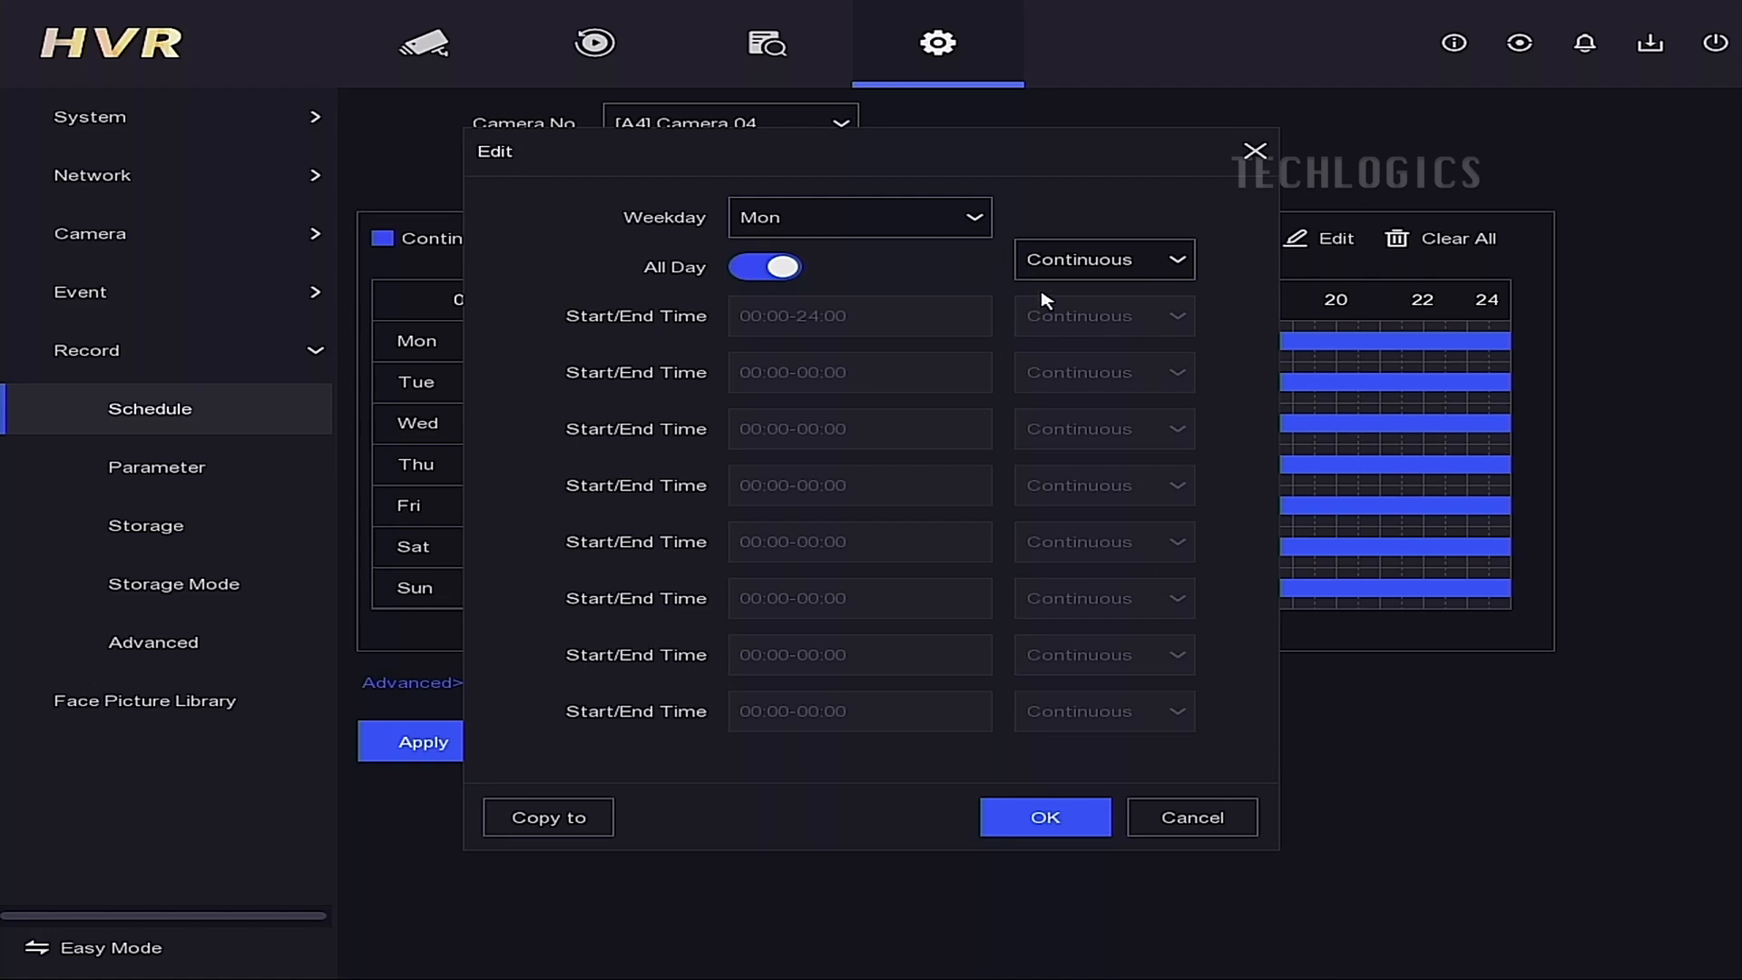
pyautogui.click(973, 225)
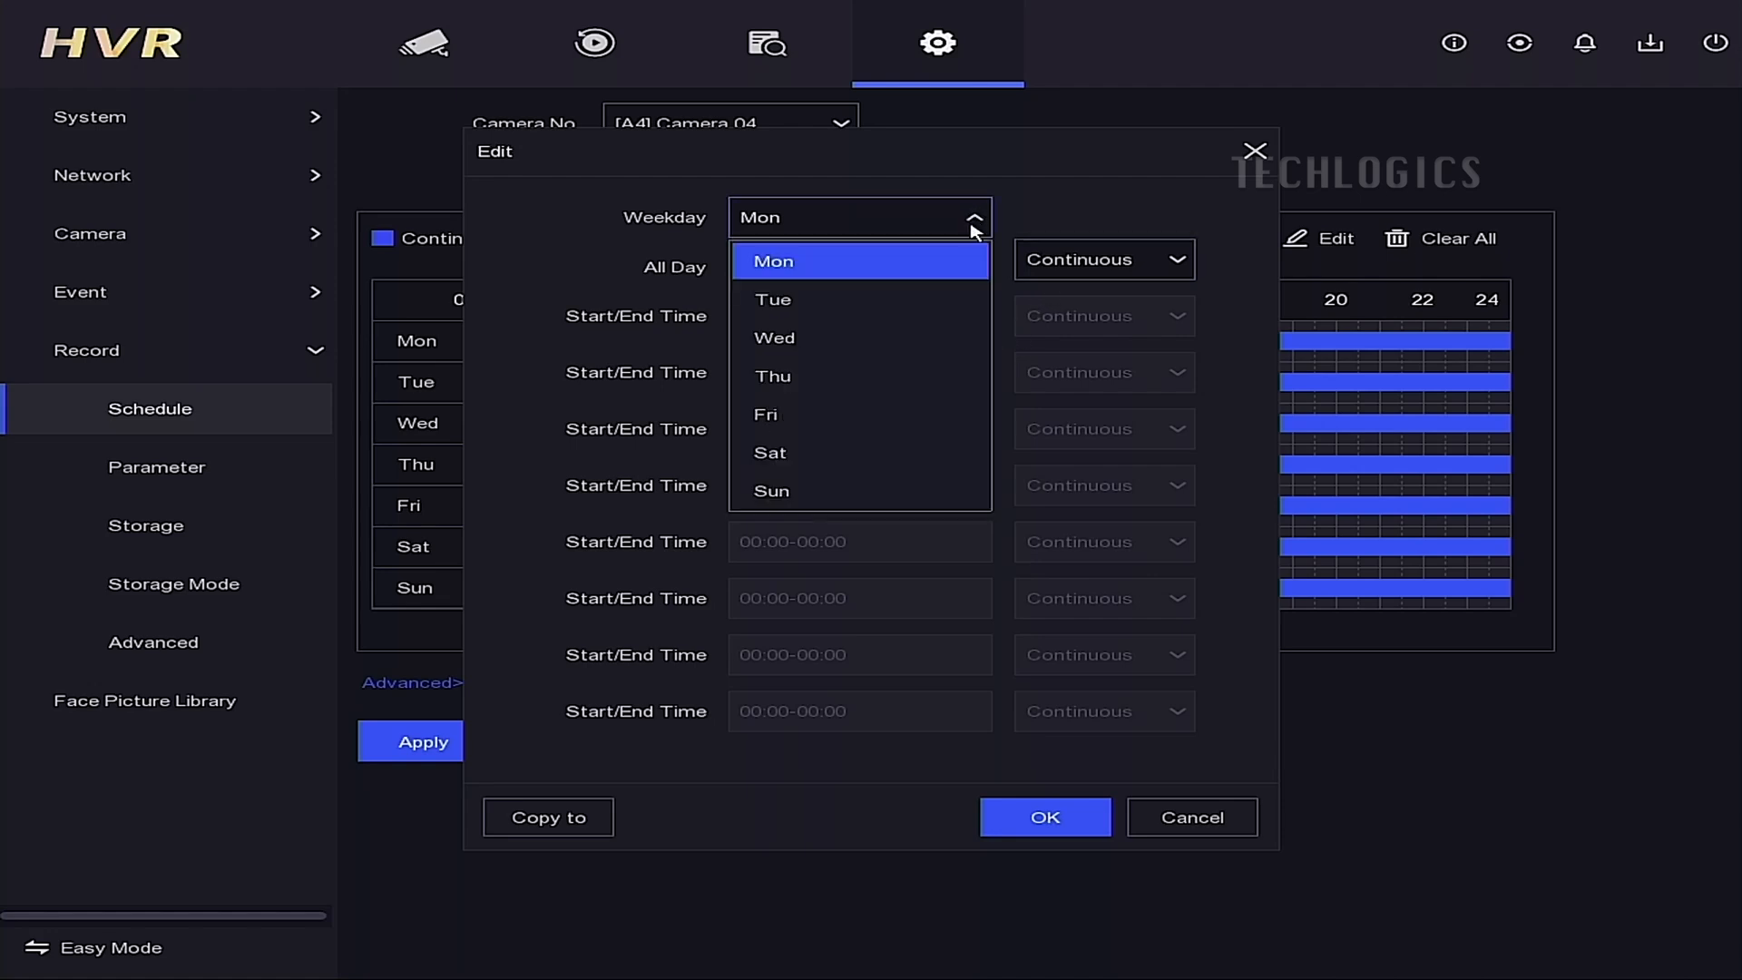
pyautogui.click(917, 309)
pyautogui.click(912, 227)
pyautogui.click(862, 288)
pyautogui.click(862, 234)
pyautogui.click(862, 263)
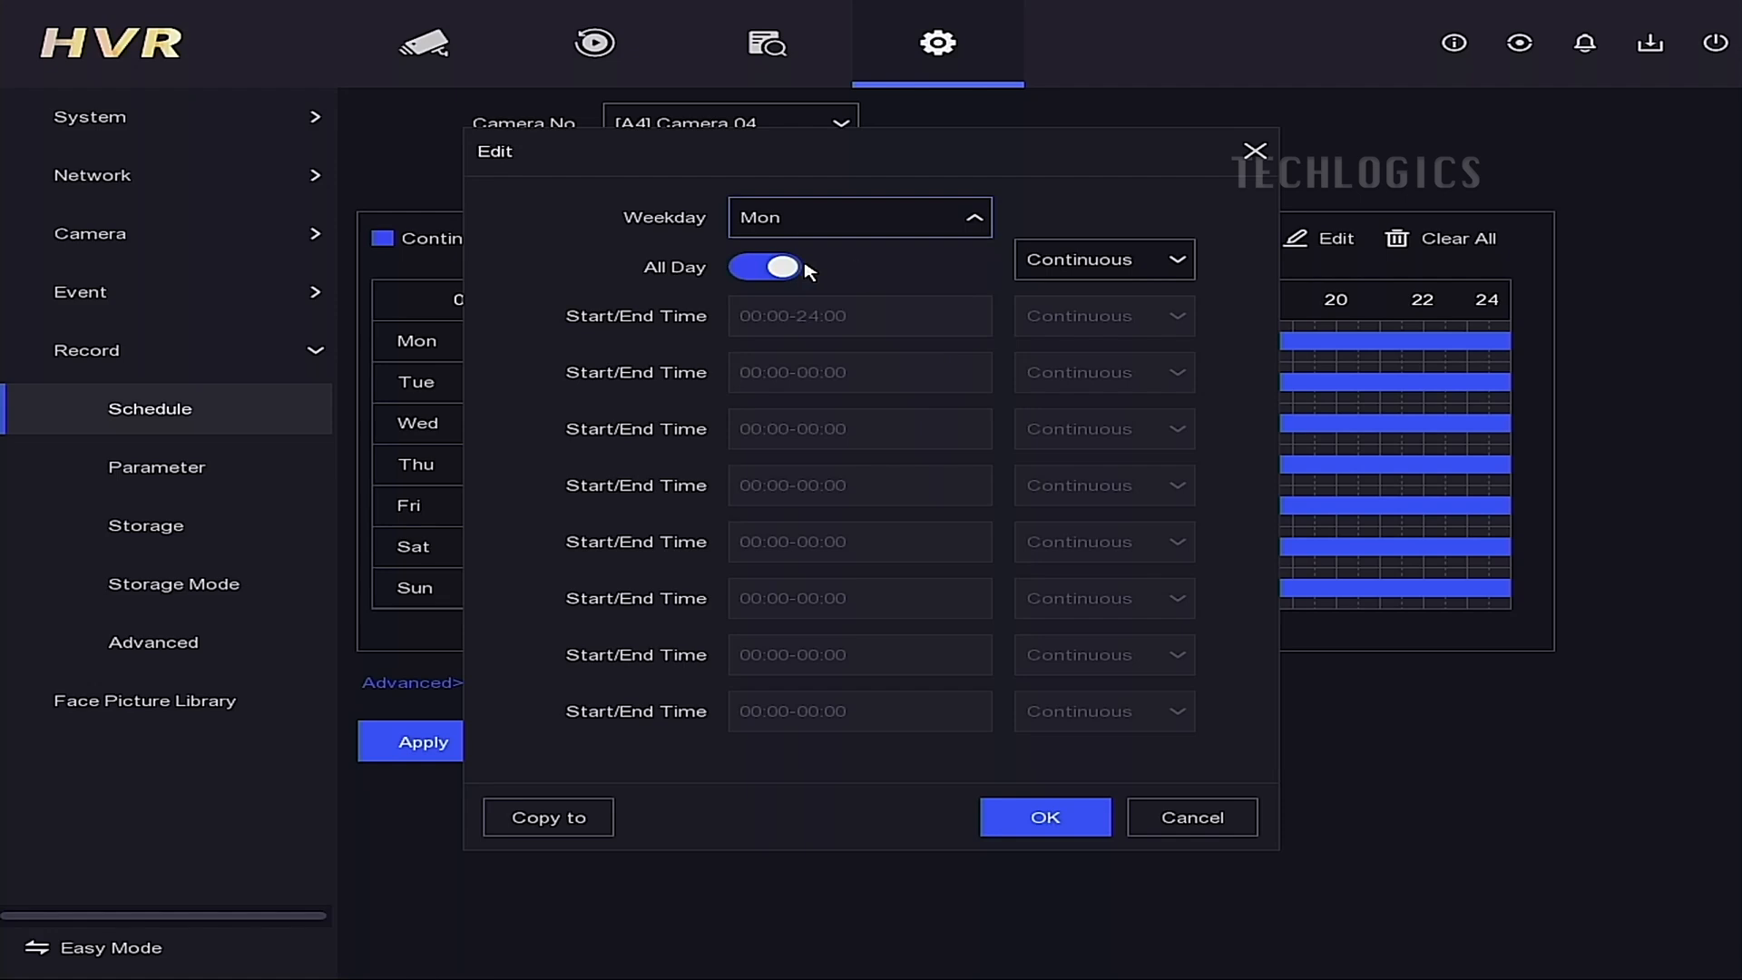
# - Set Monday's all-day recording type to Event and confirm the schedule edit
pyautogui.click(1093, 280)
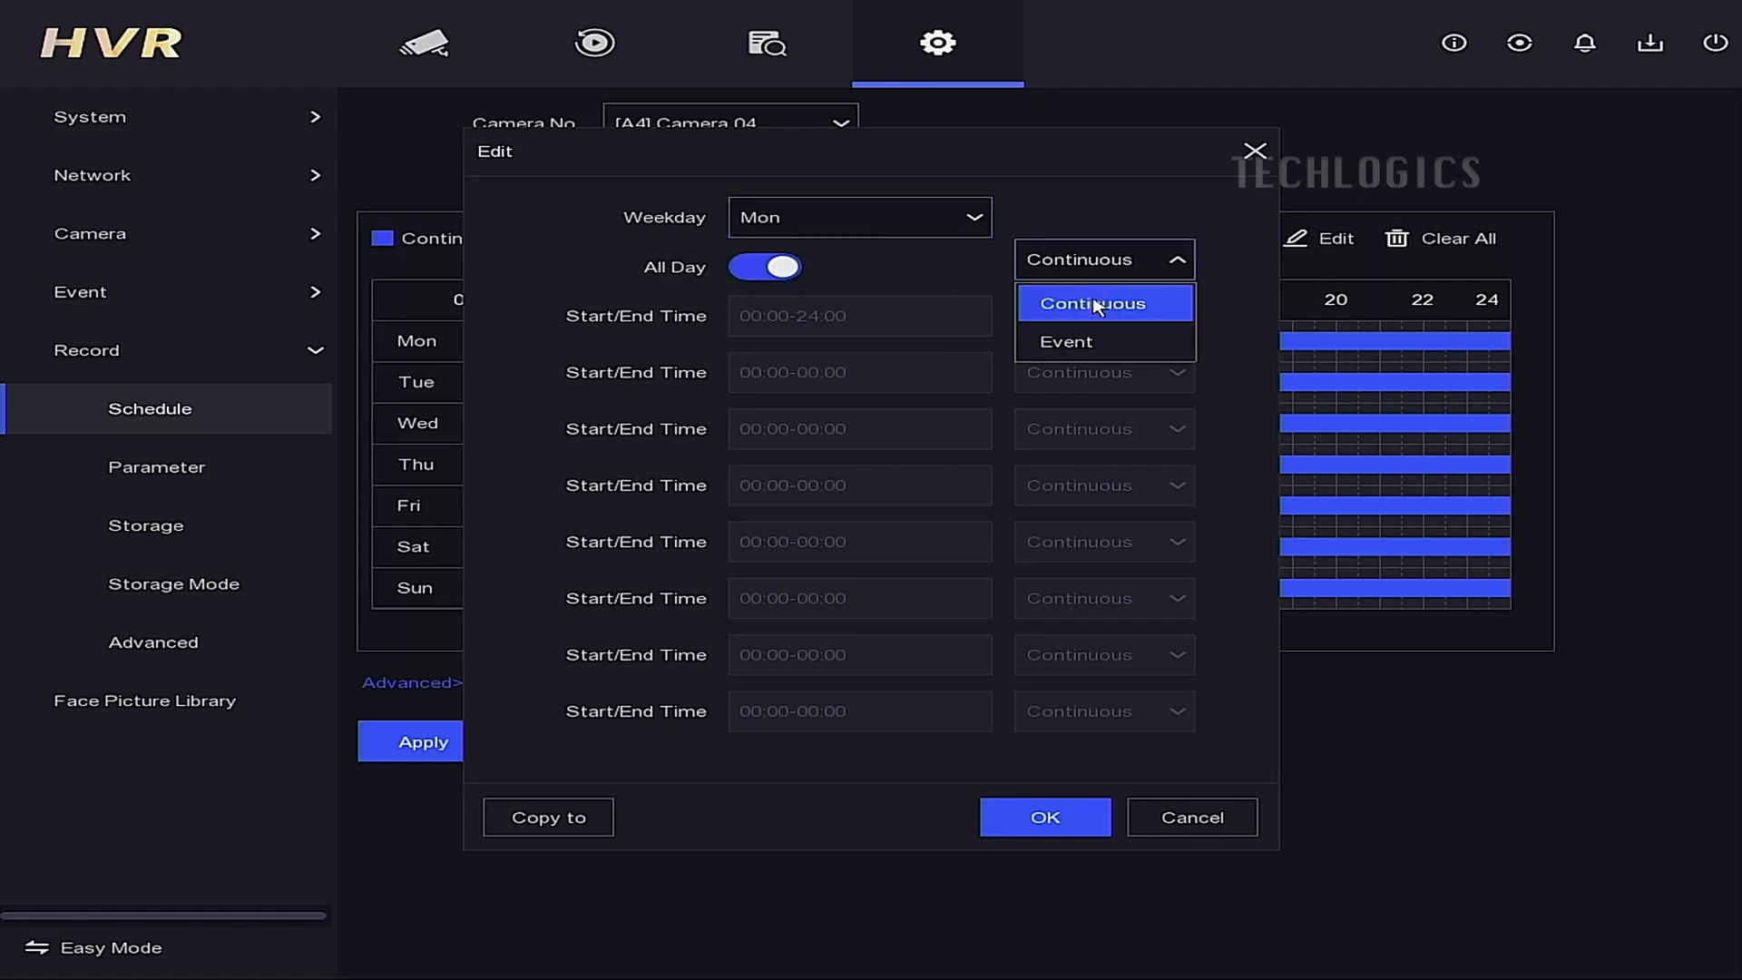
pyautogui.click(1096, 343)
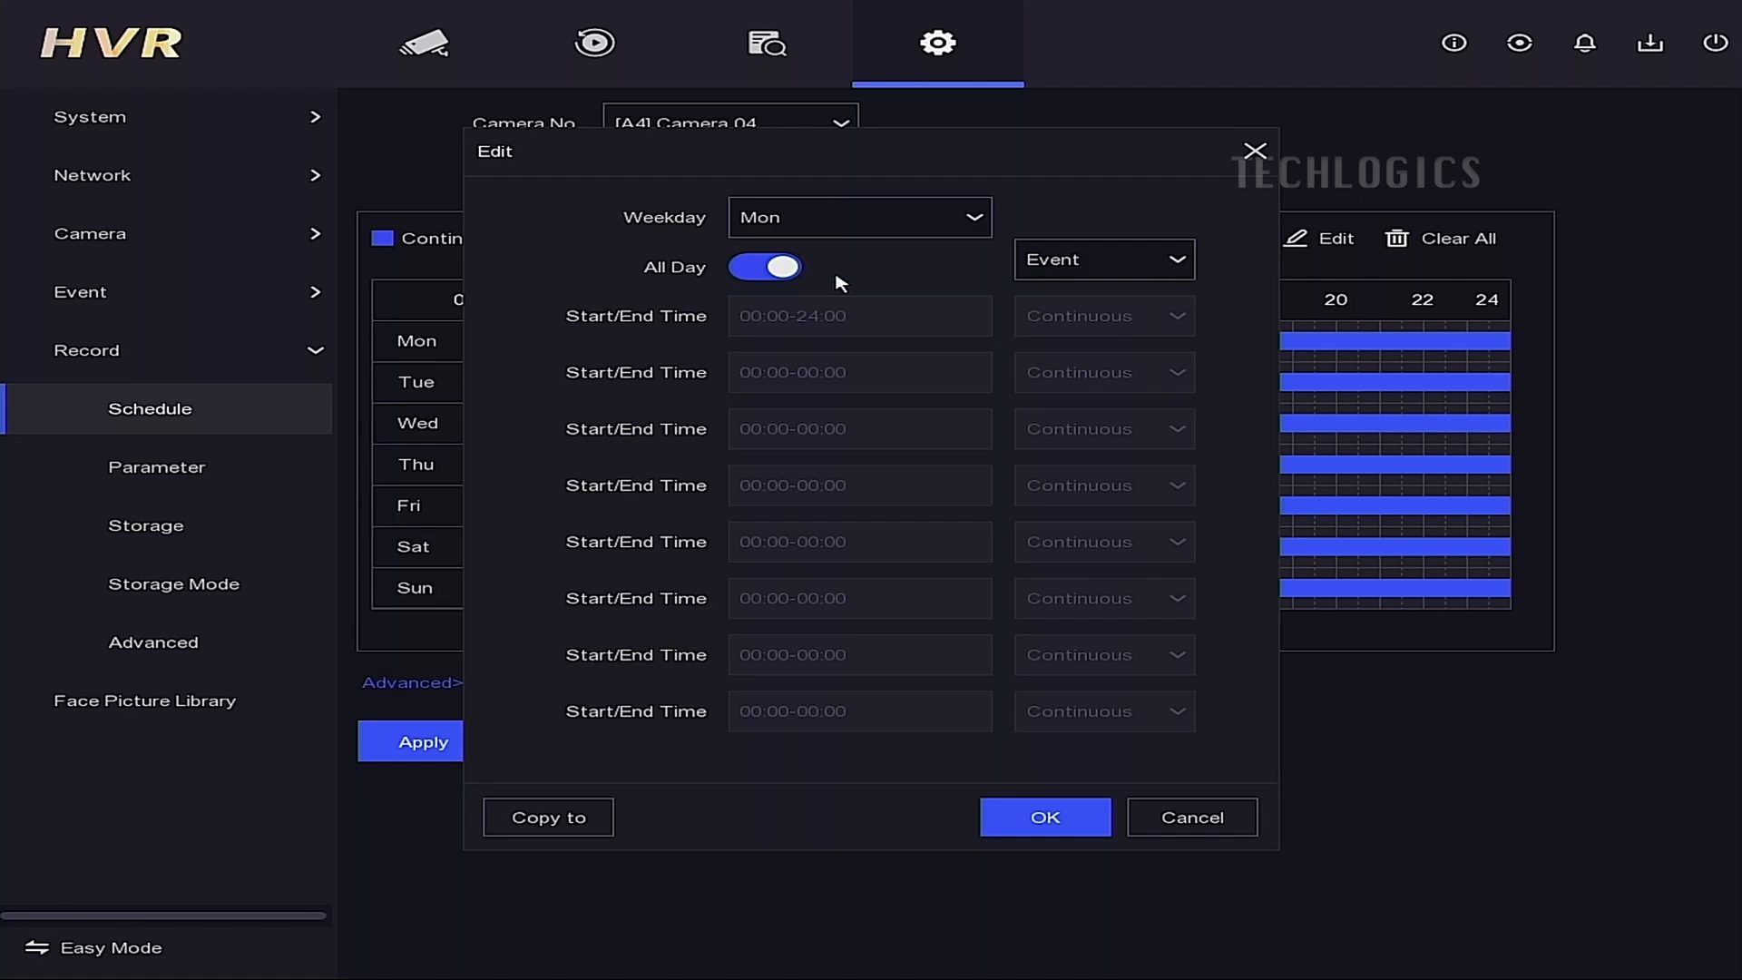
pyautogui.click(1044, 816)
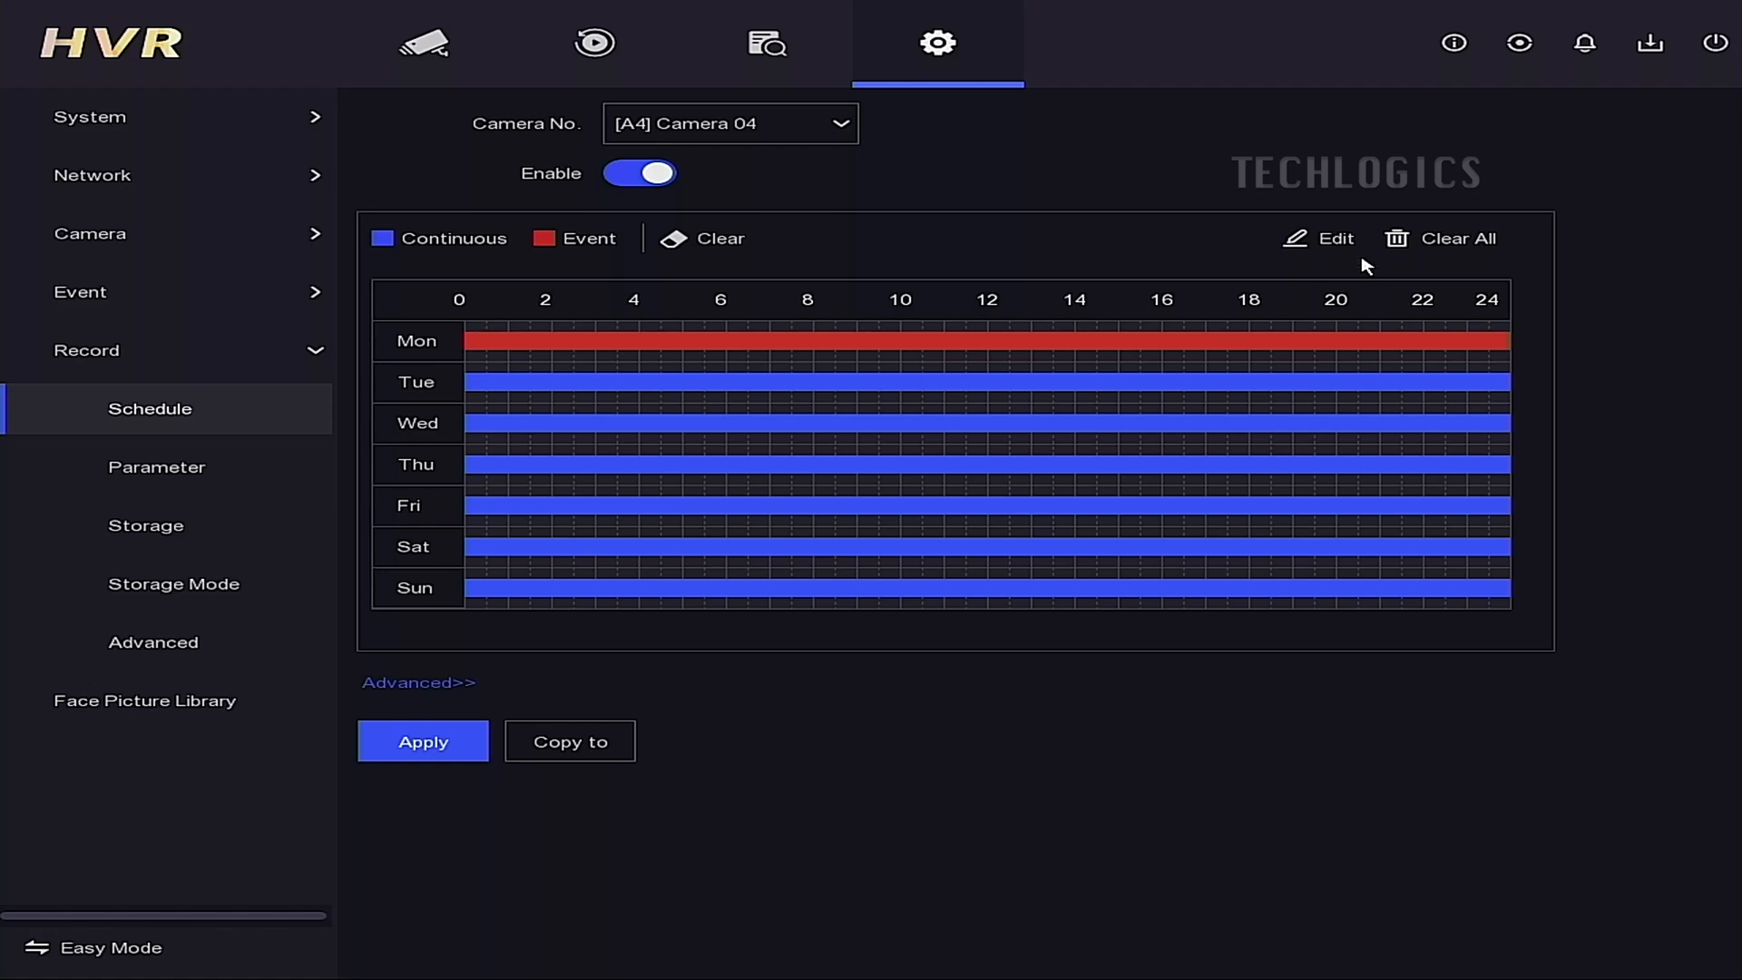
# - Turn off all-day recording for Tuesday and set its first recording period to 00:00-07:00
pyautogui.click(1334, 240)
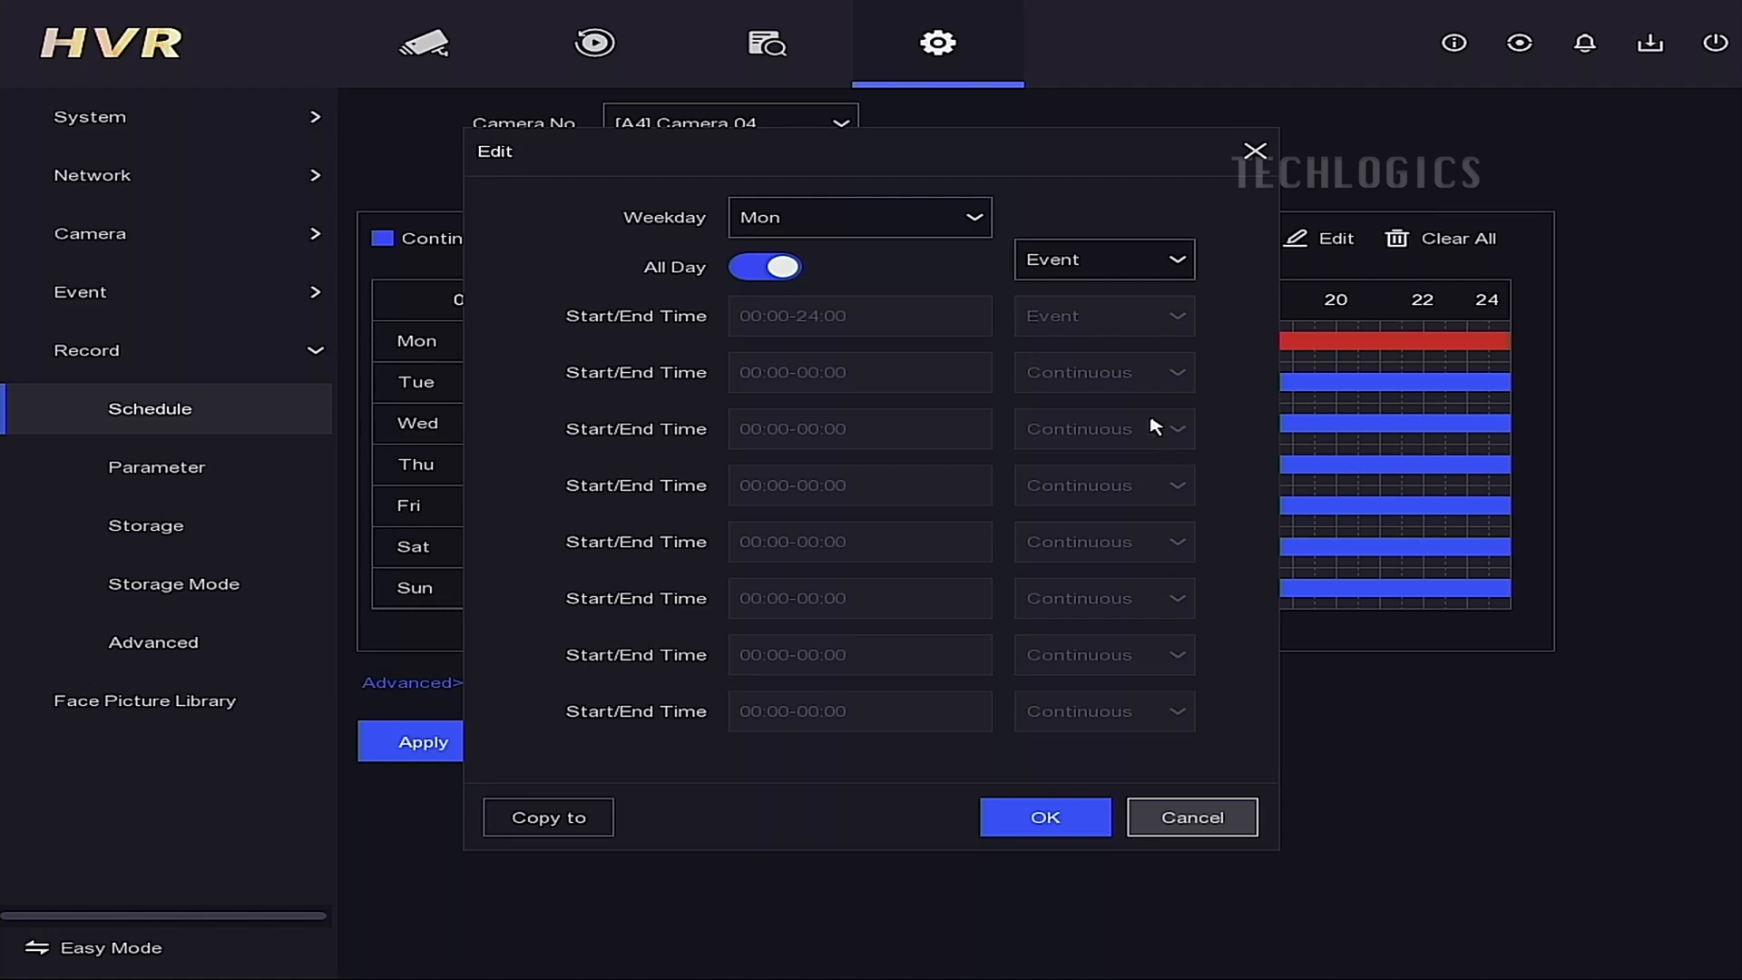
pyautogui.click(964, 232)
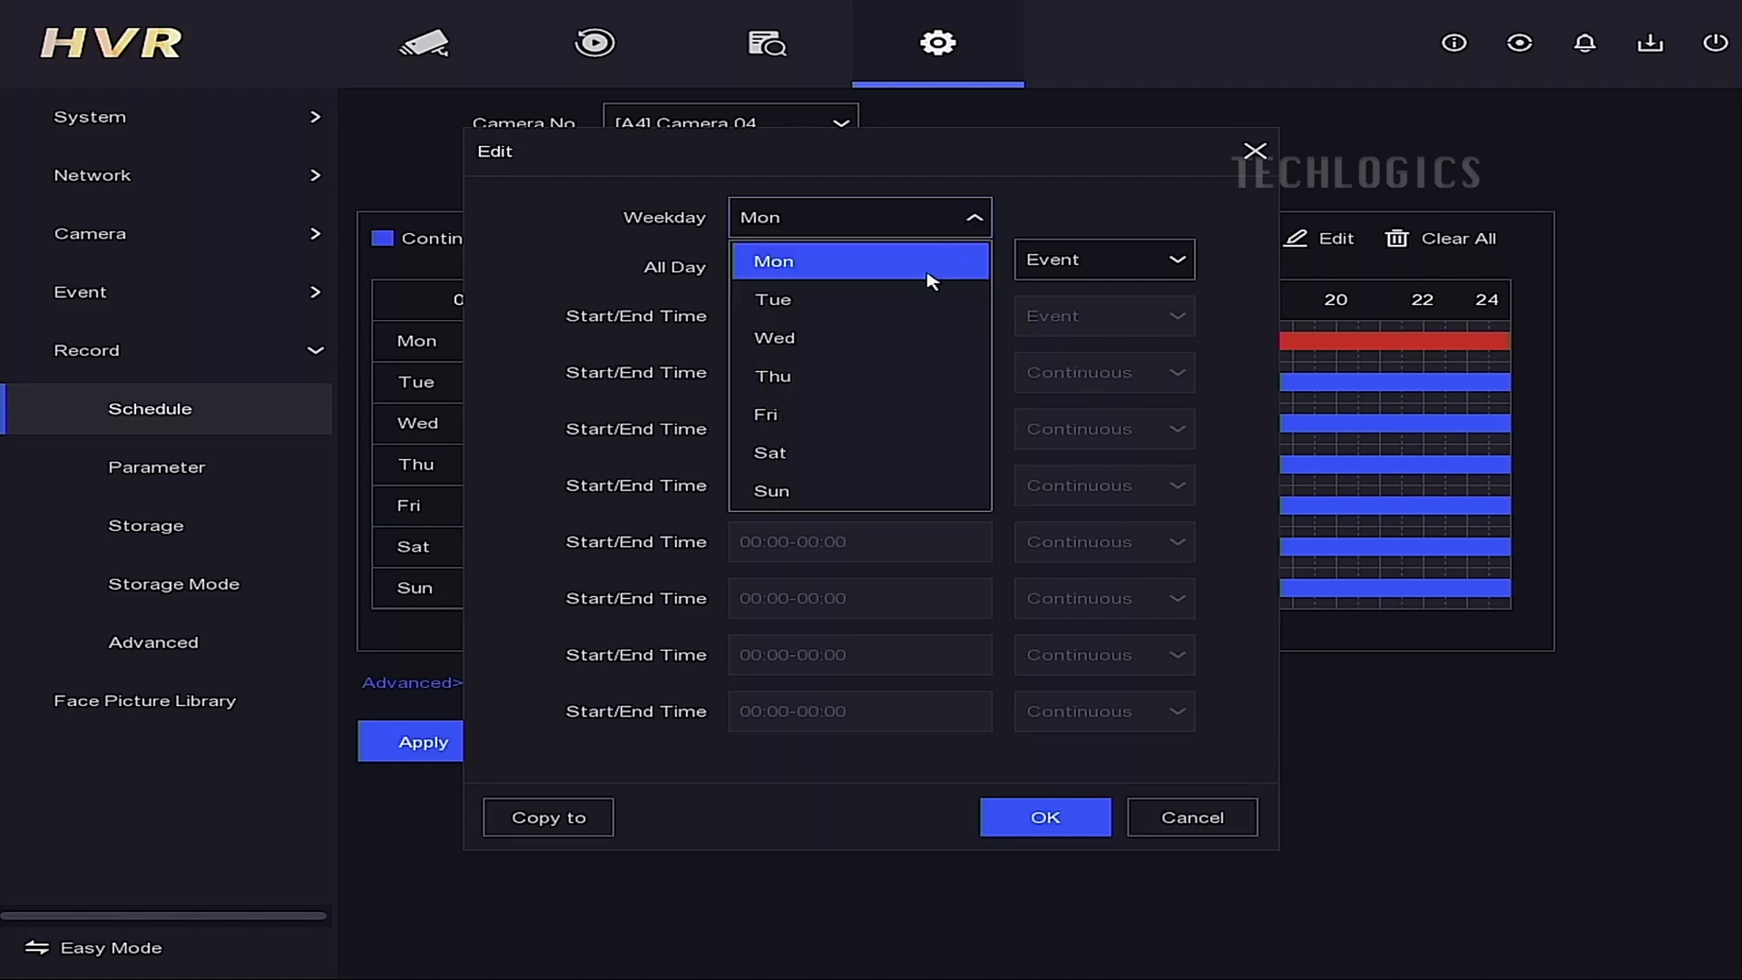
pyautogui.click(909, 298)
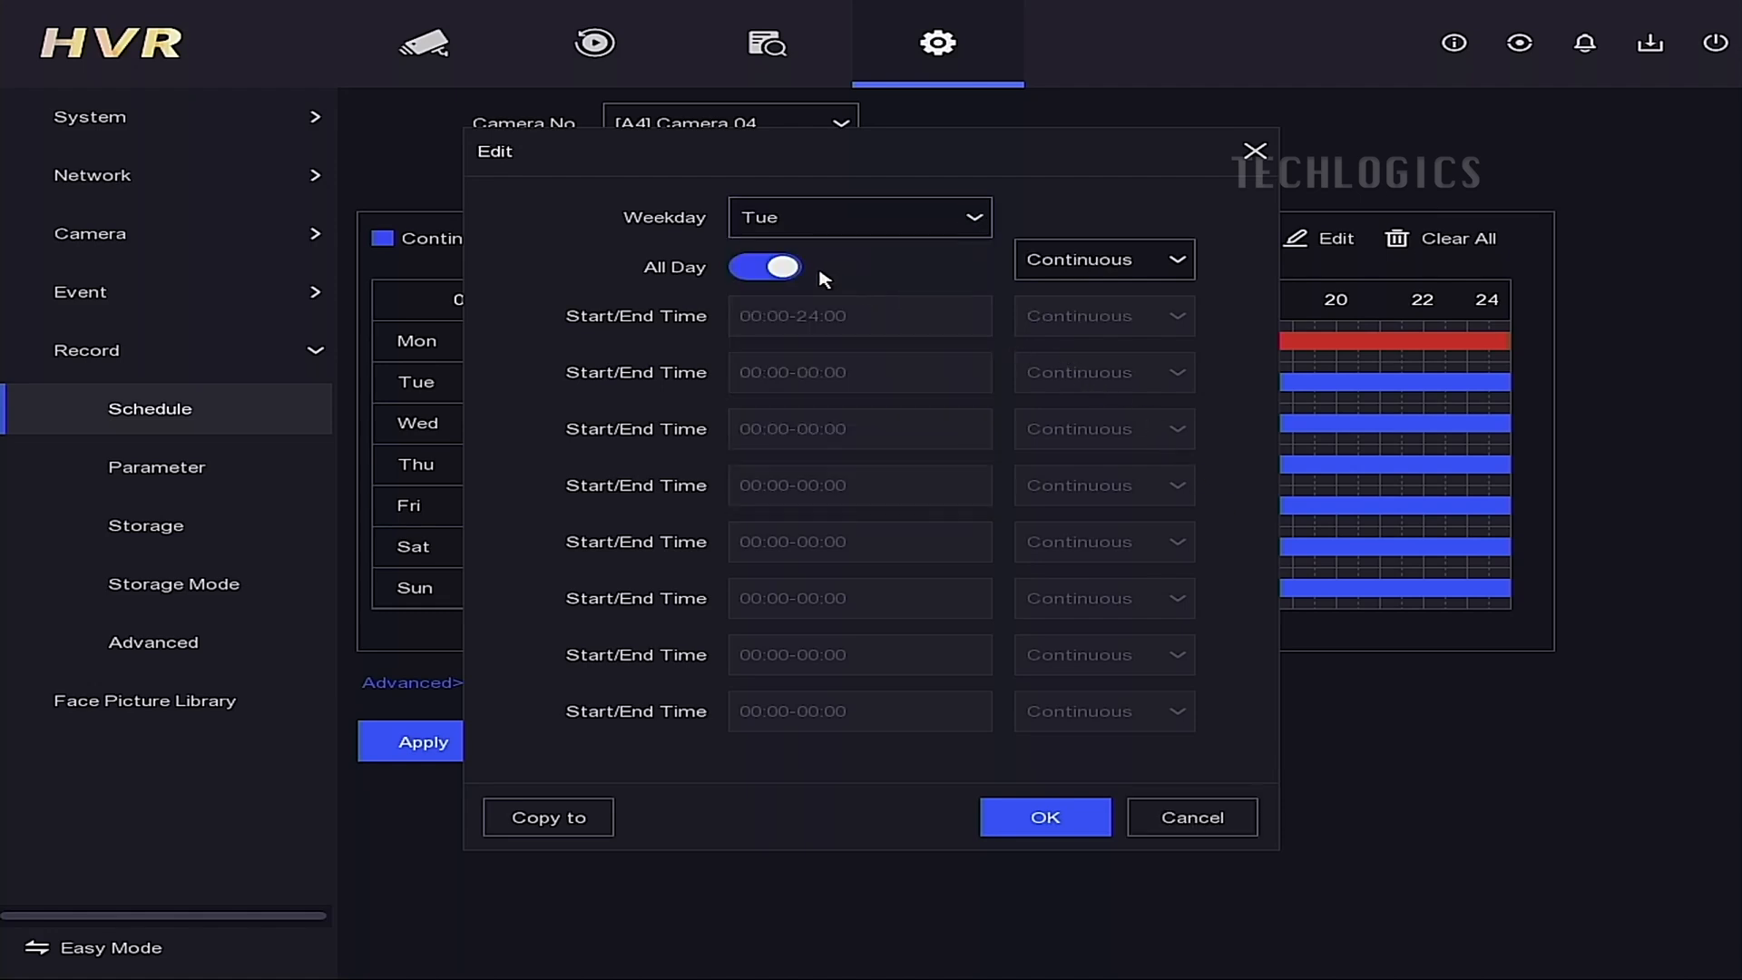
pyautogui.click(764, 271)
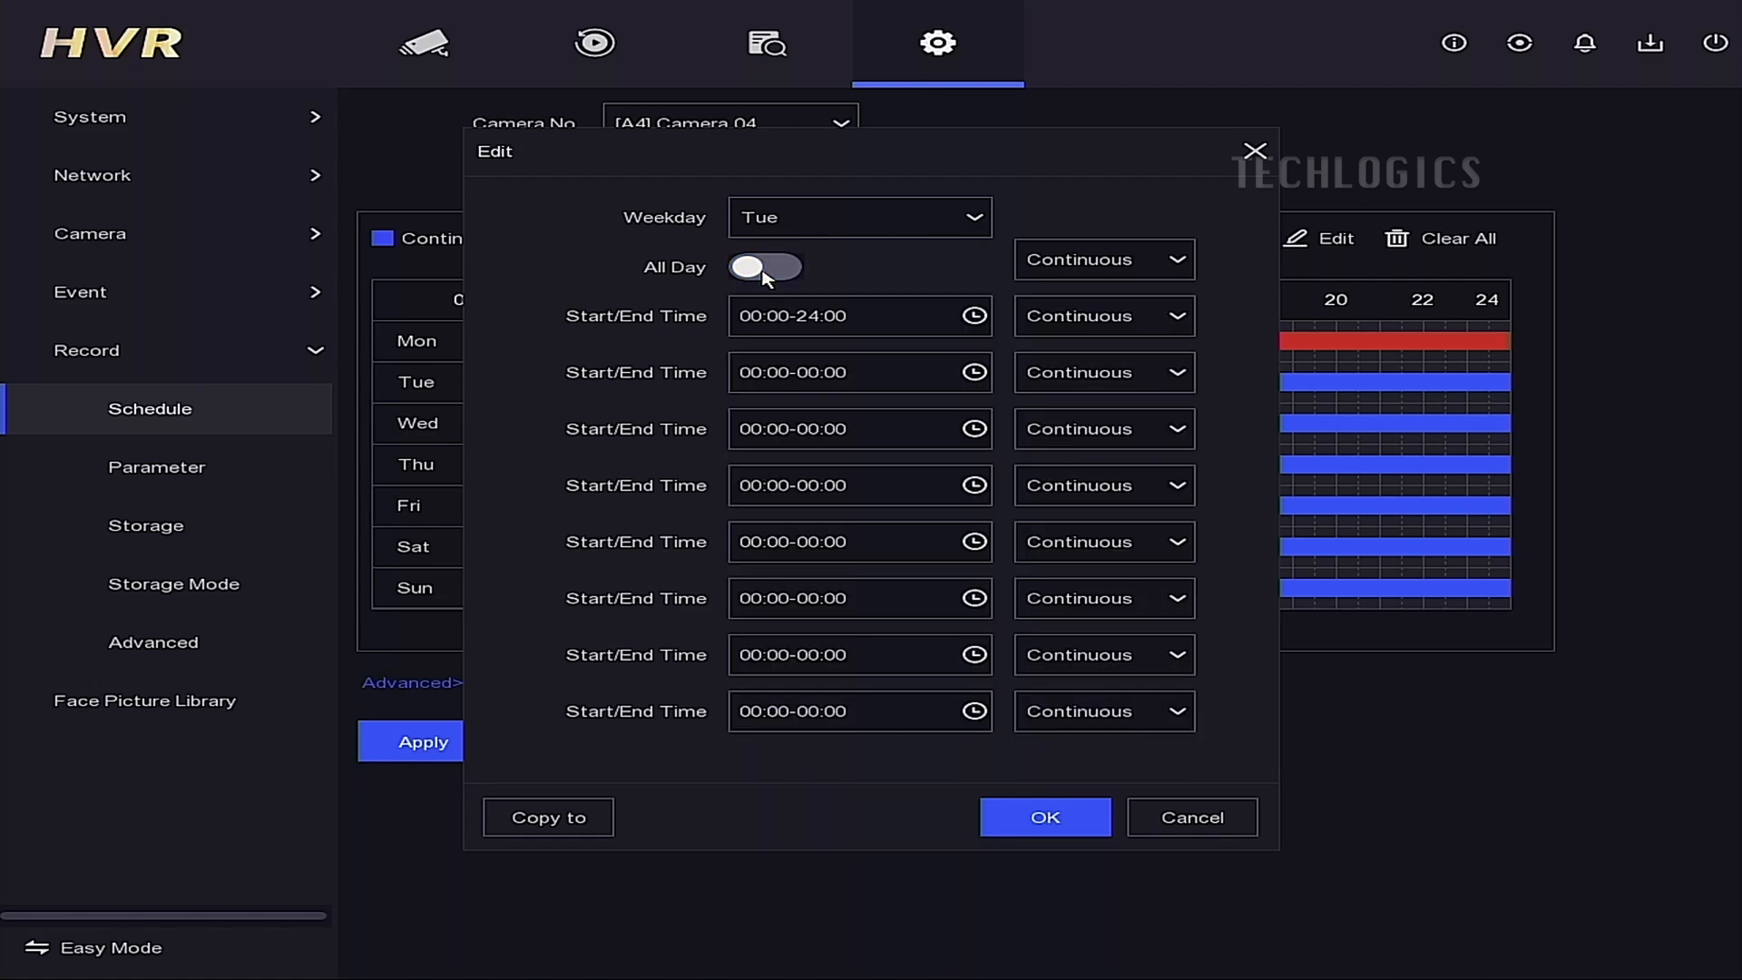
pyautogui.click(976, 320)
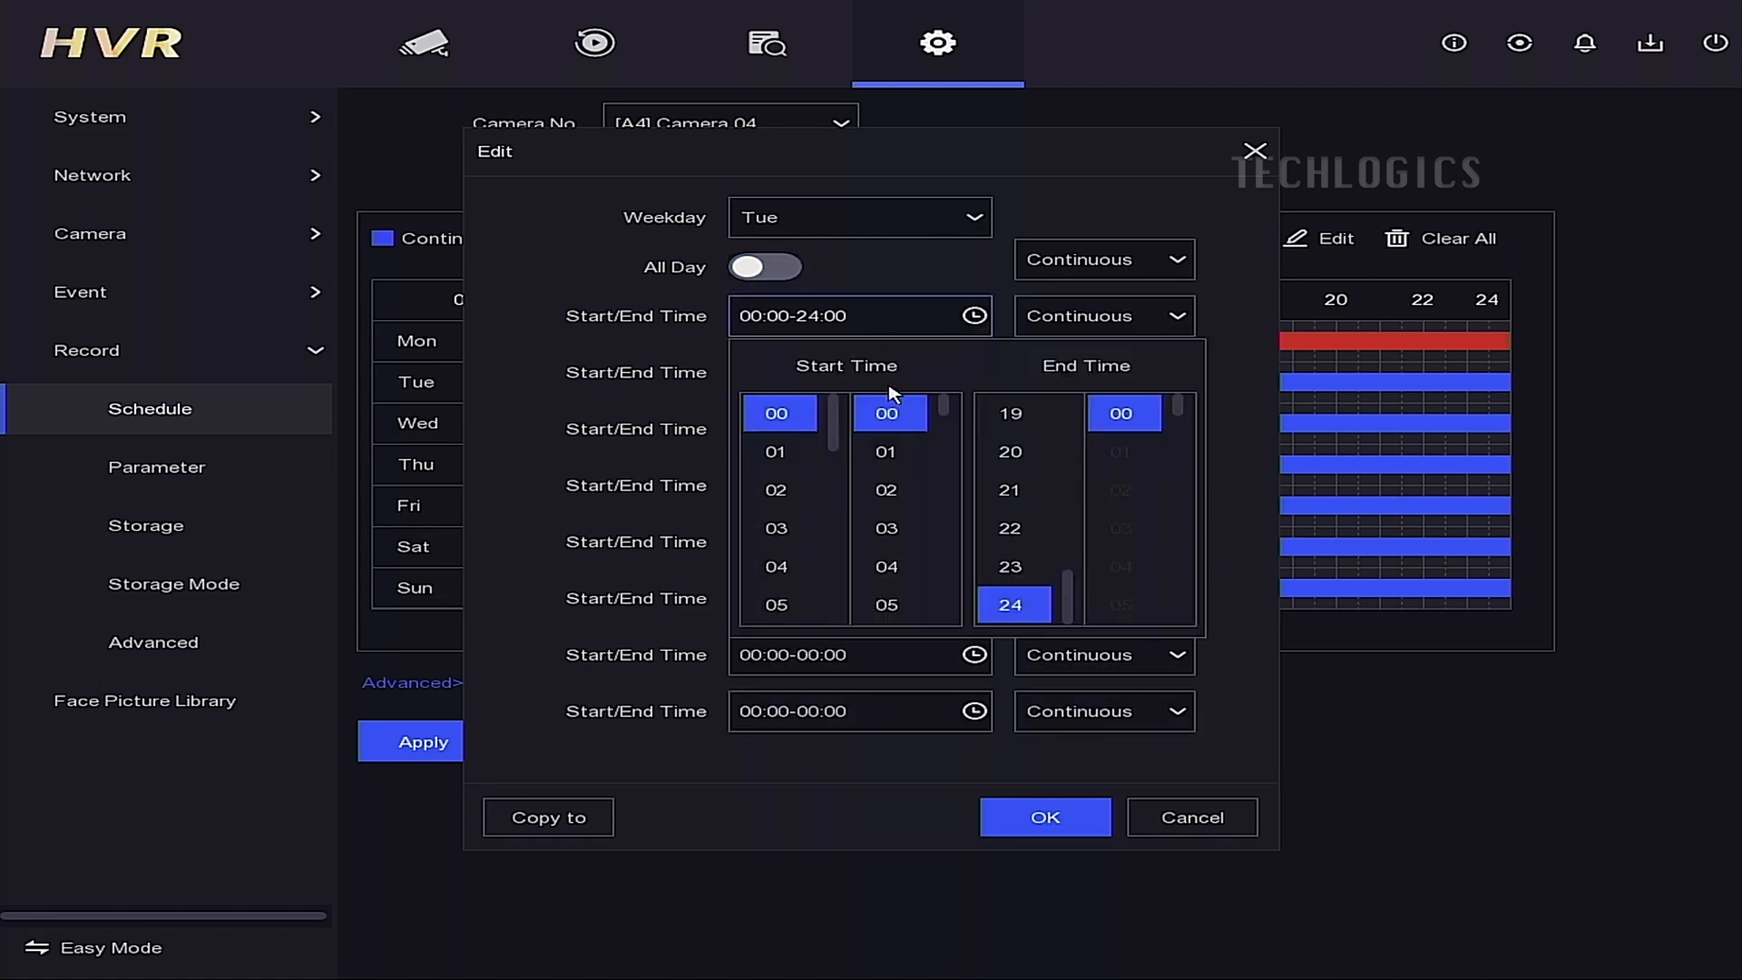
pyautogui.scroll(4, 1015, 458)
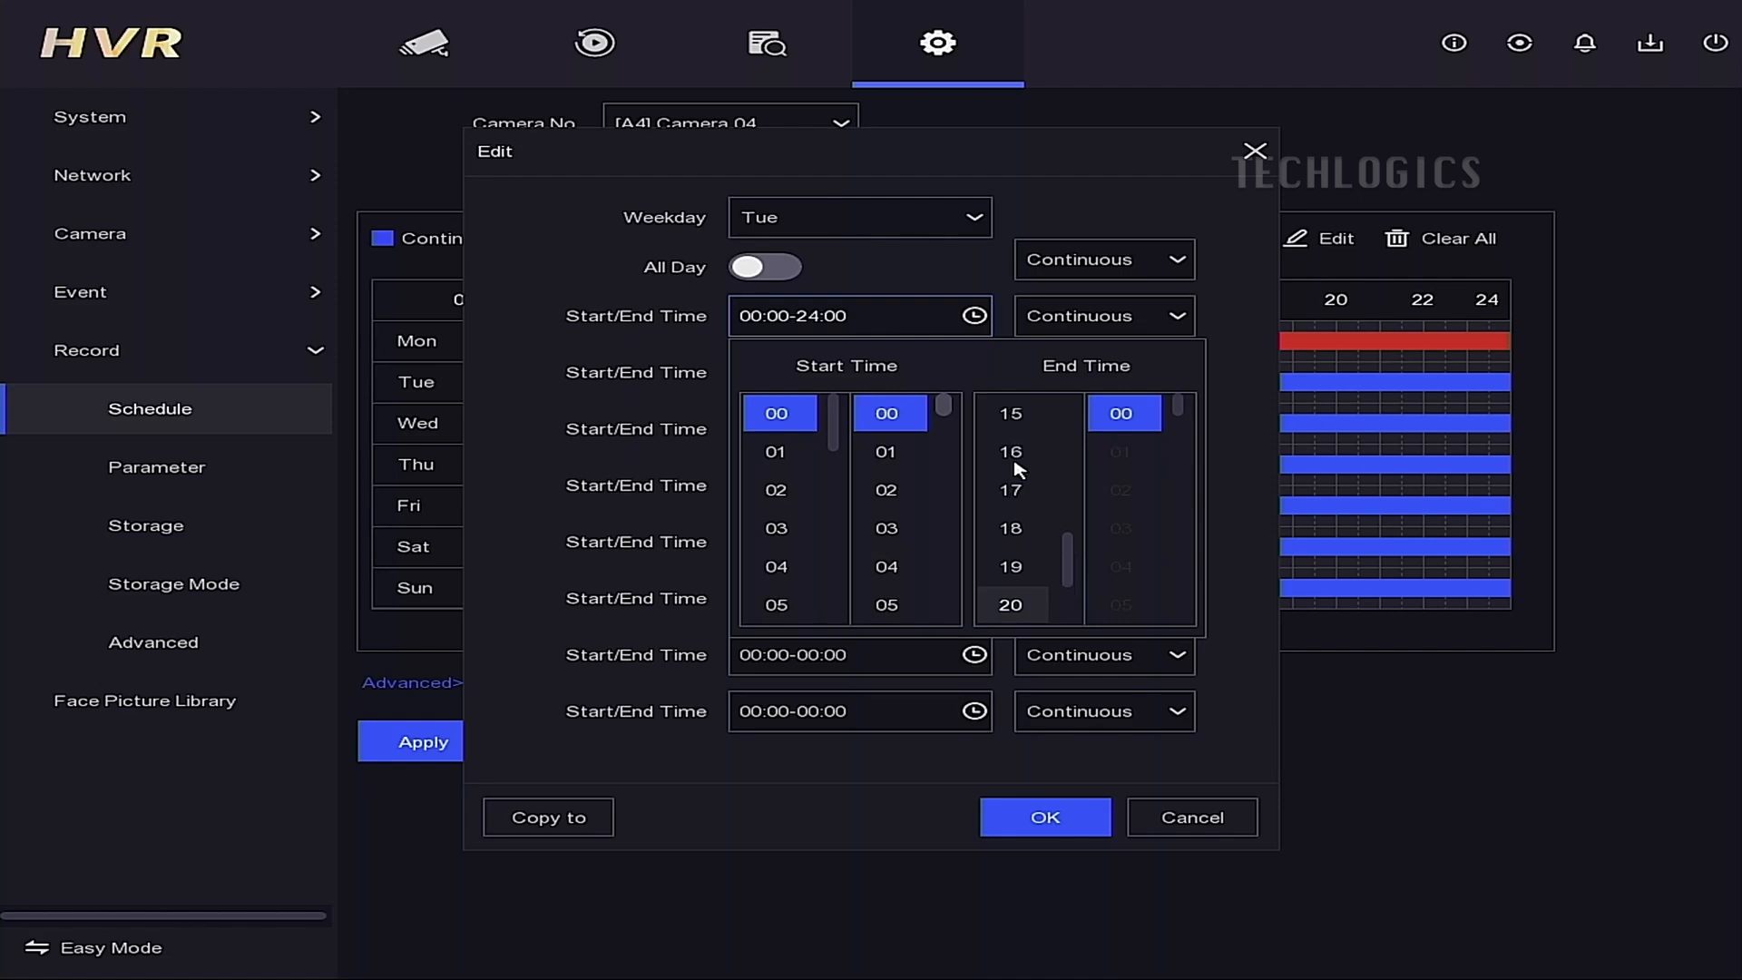
pyautogui.scroll(9, 1018, 467)
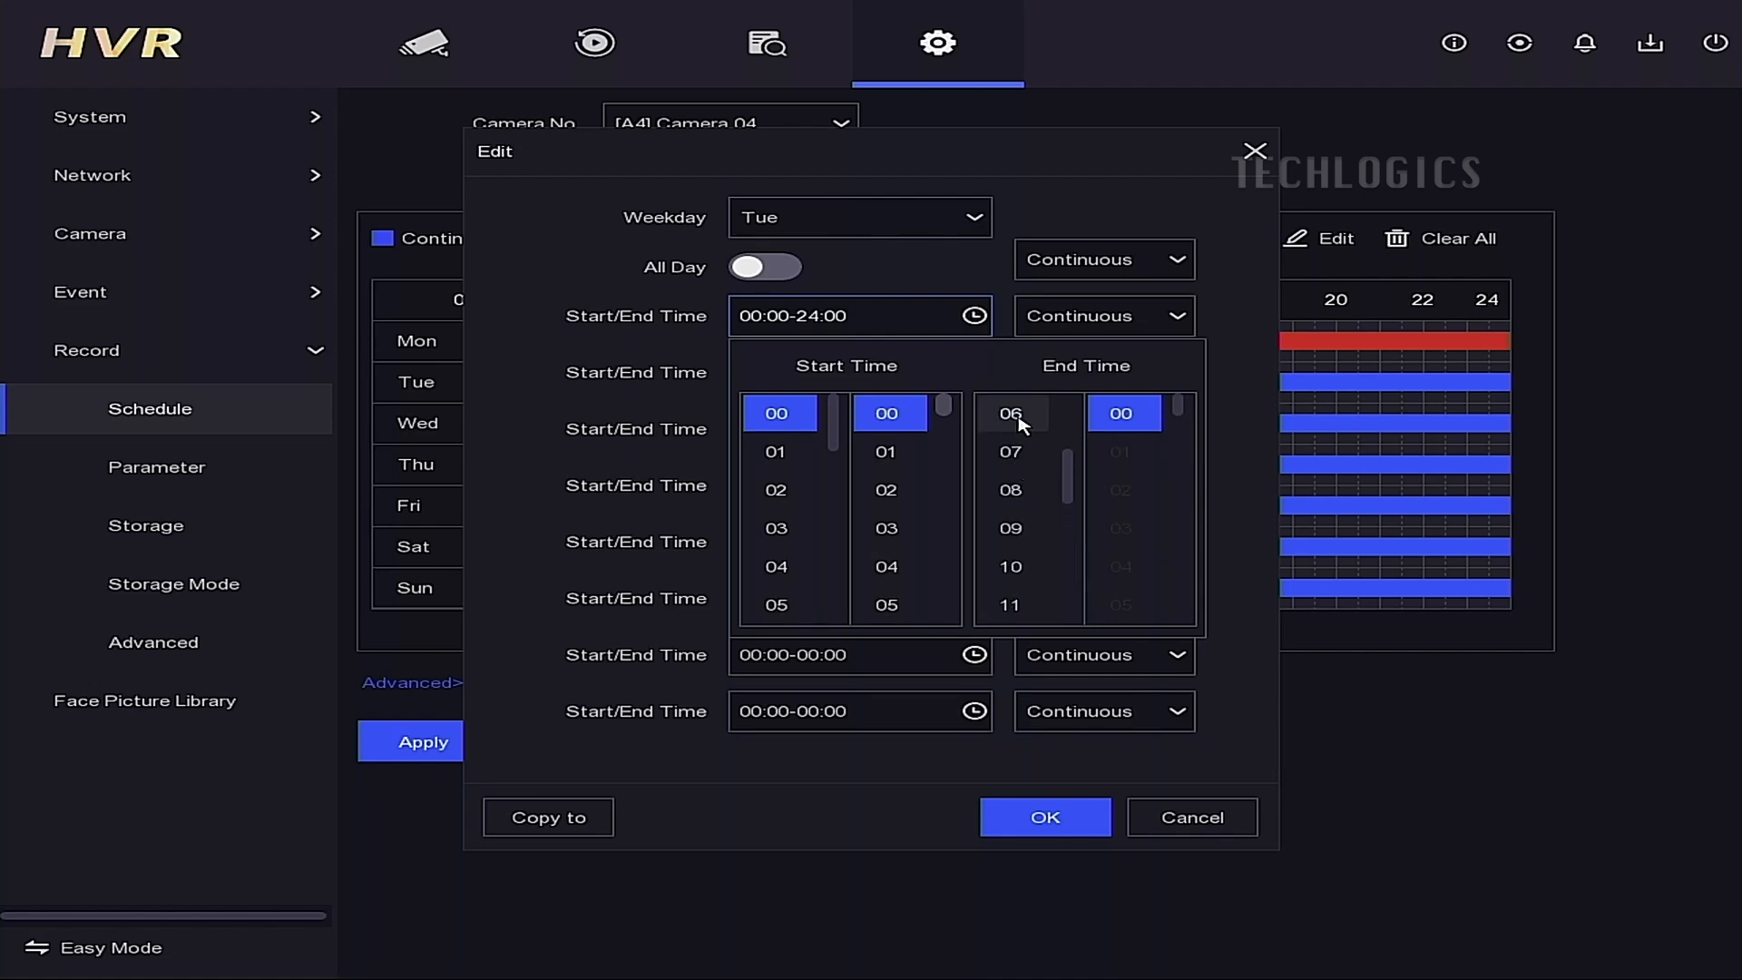
pyautogui.click(1018, 451)
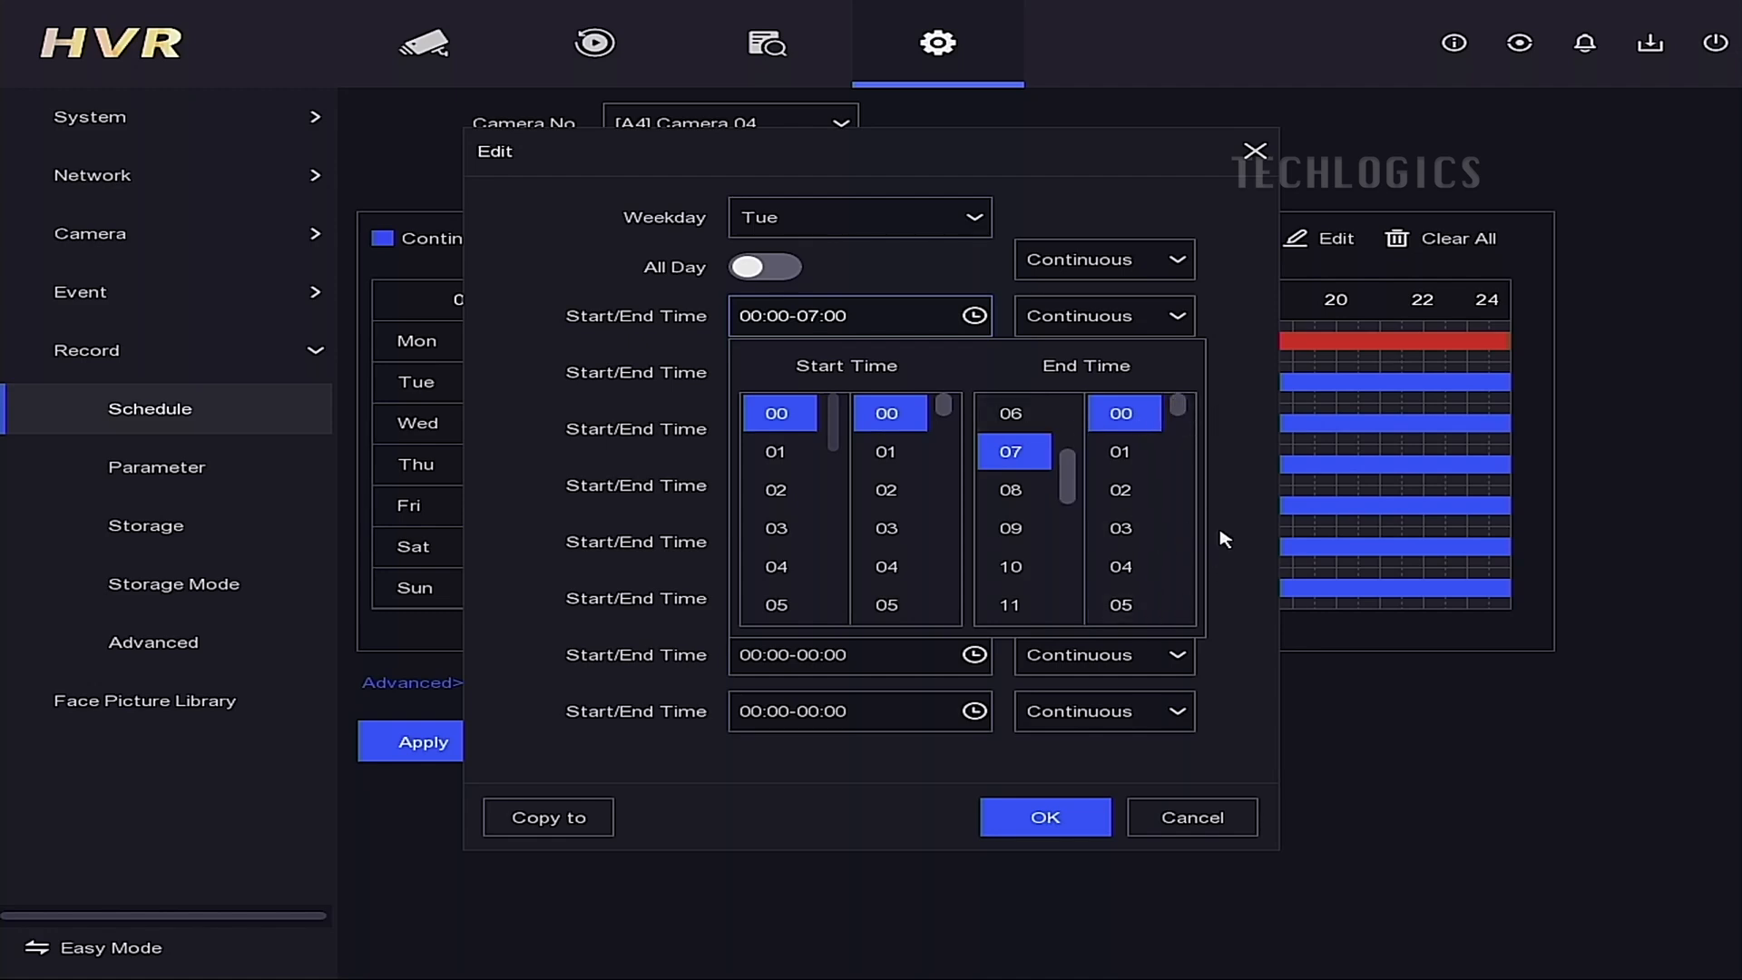
pyautogui.click(1232, 478)
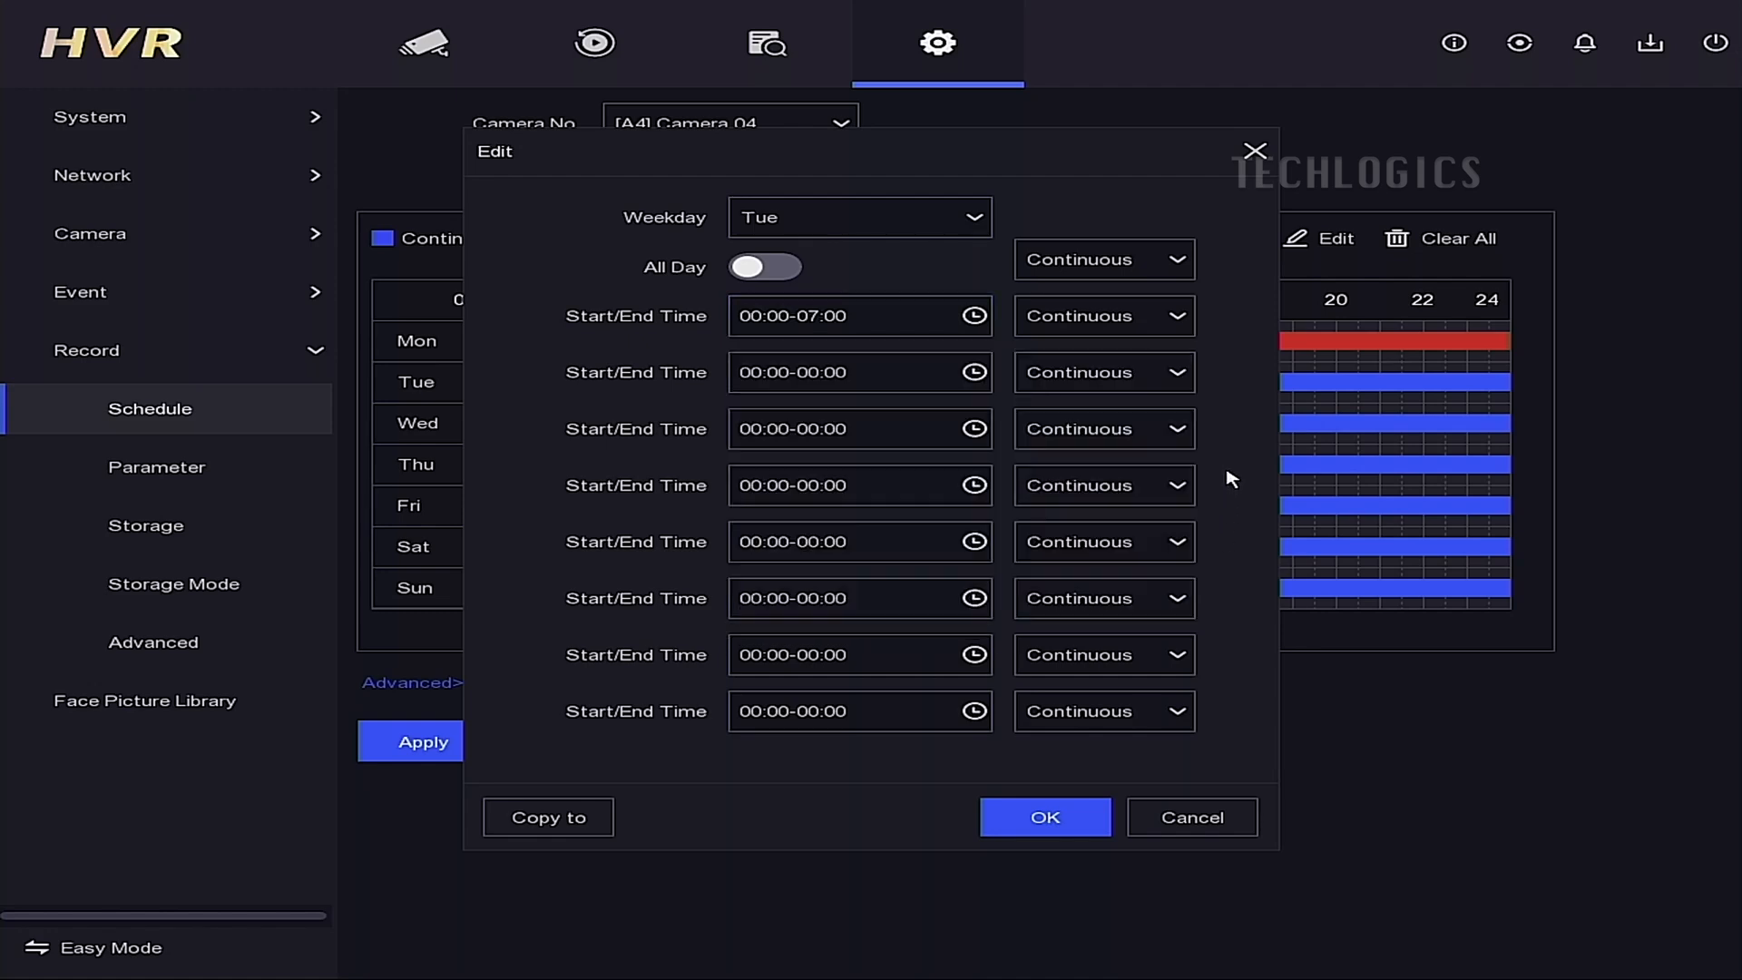
# - Set Tuesday's second recording period to 07:00-18:00 with type Event and confirm the schedule edit
pyautogui.click(973, 373)
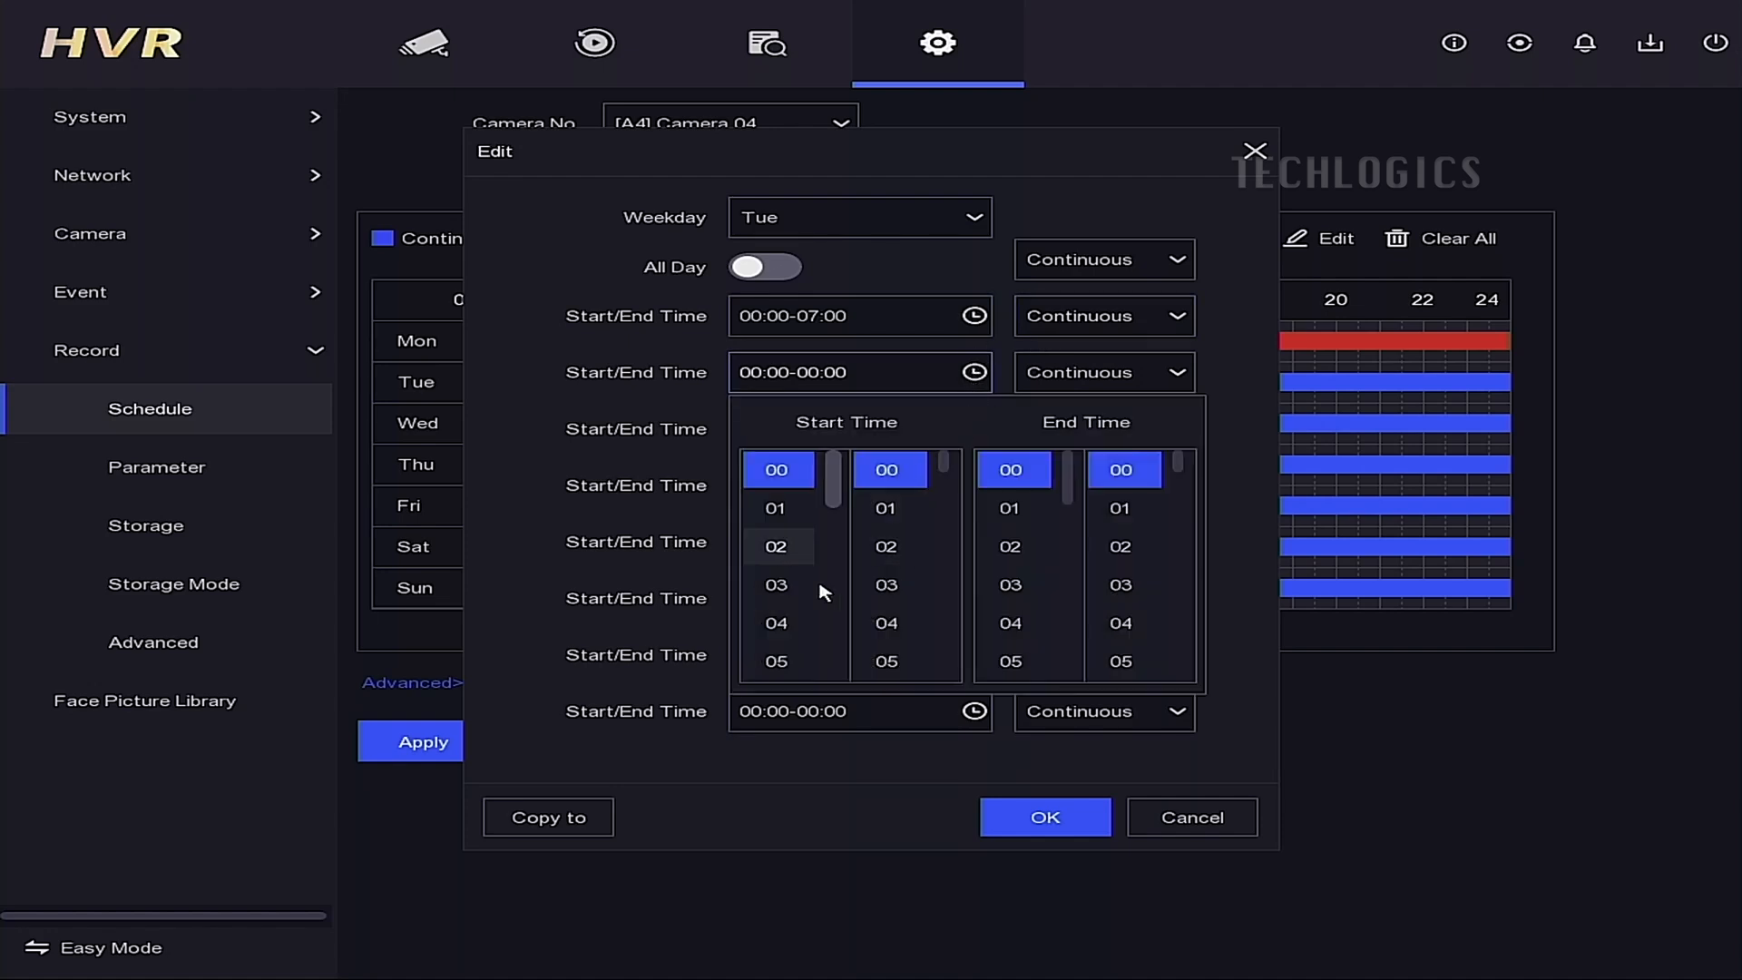
pyautogui.scroll(-3, 792, 671)
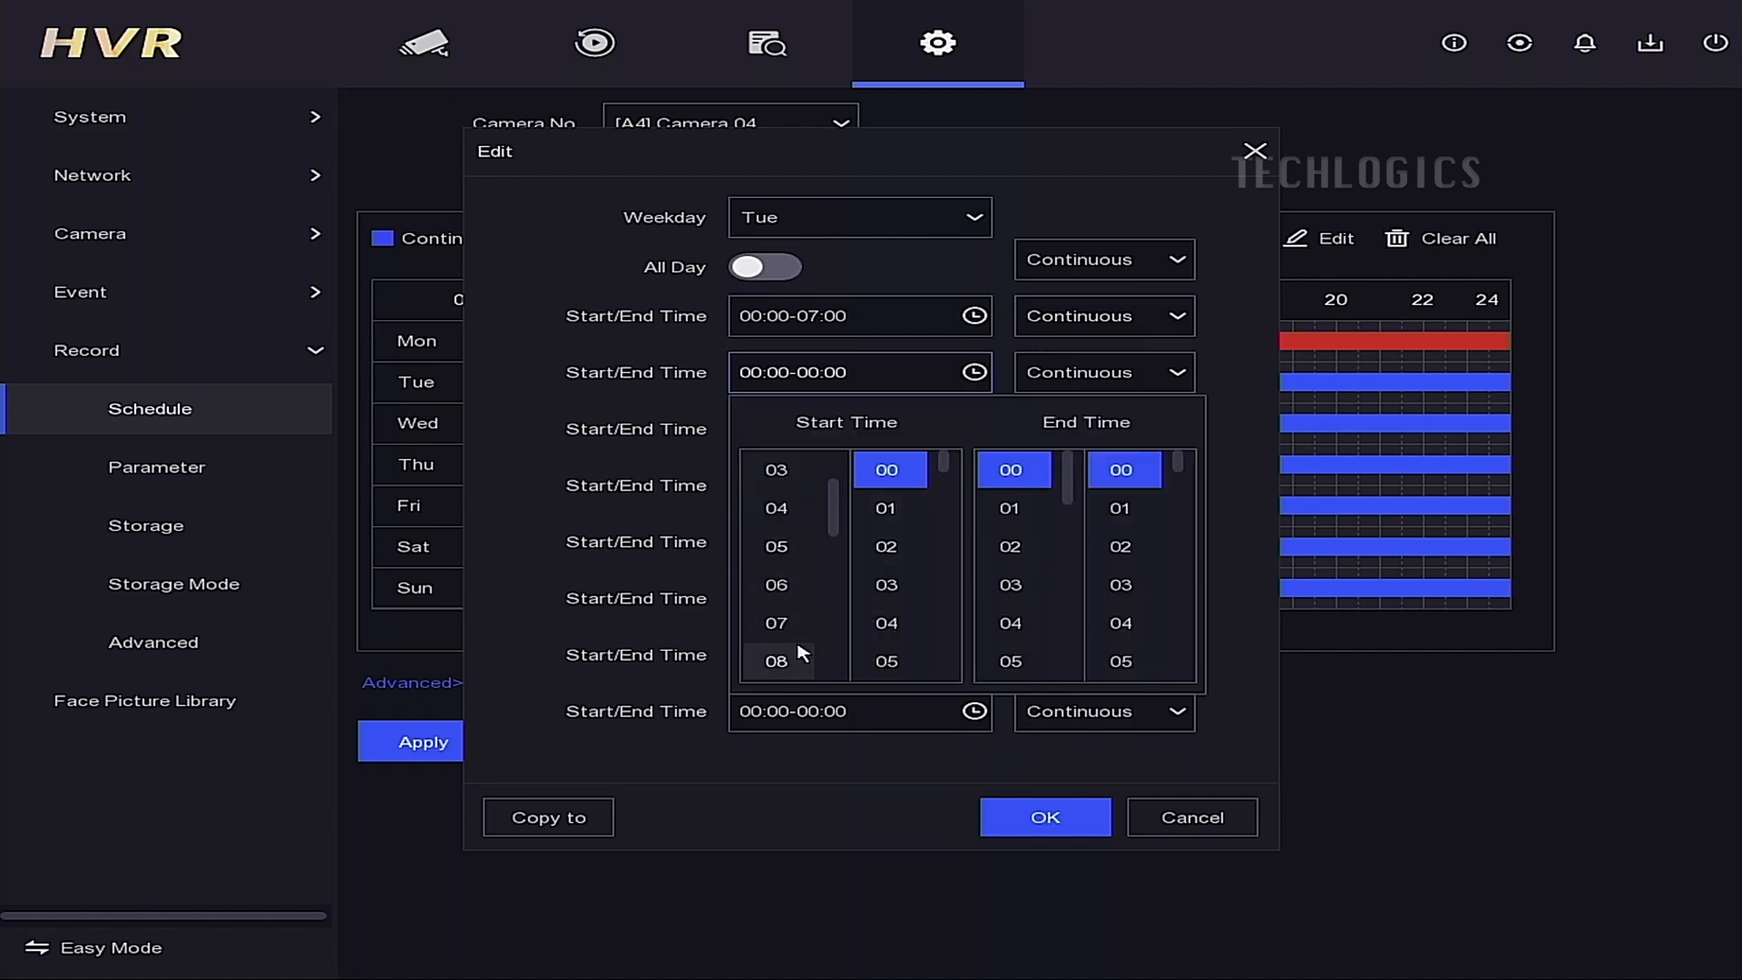
pyautogui.click(778, 622)
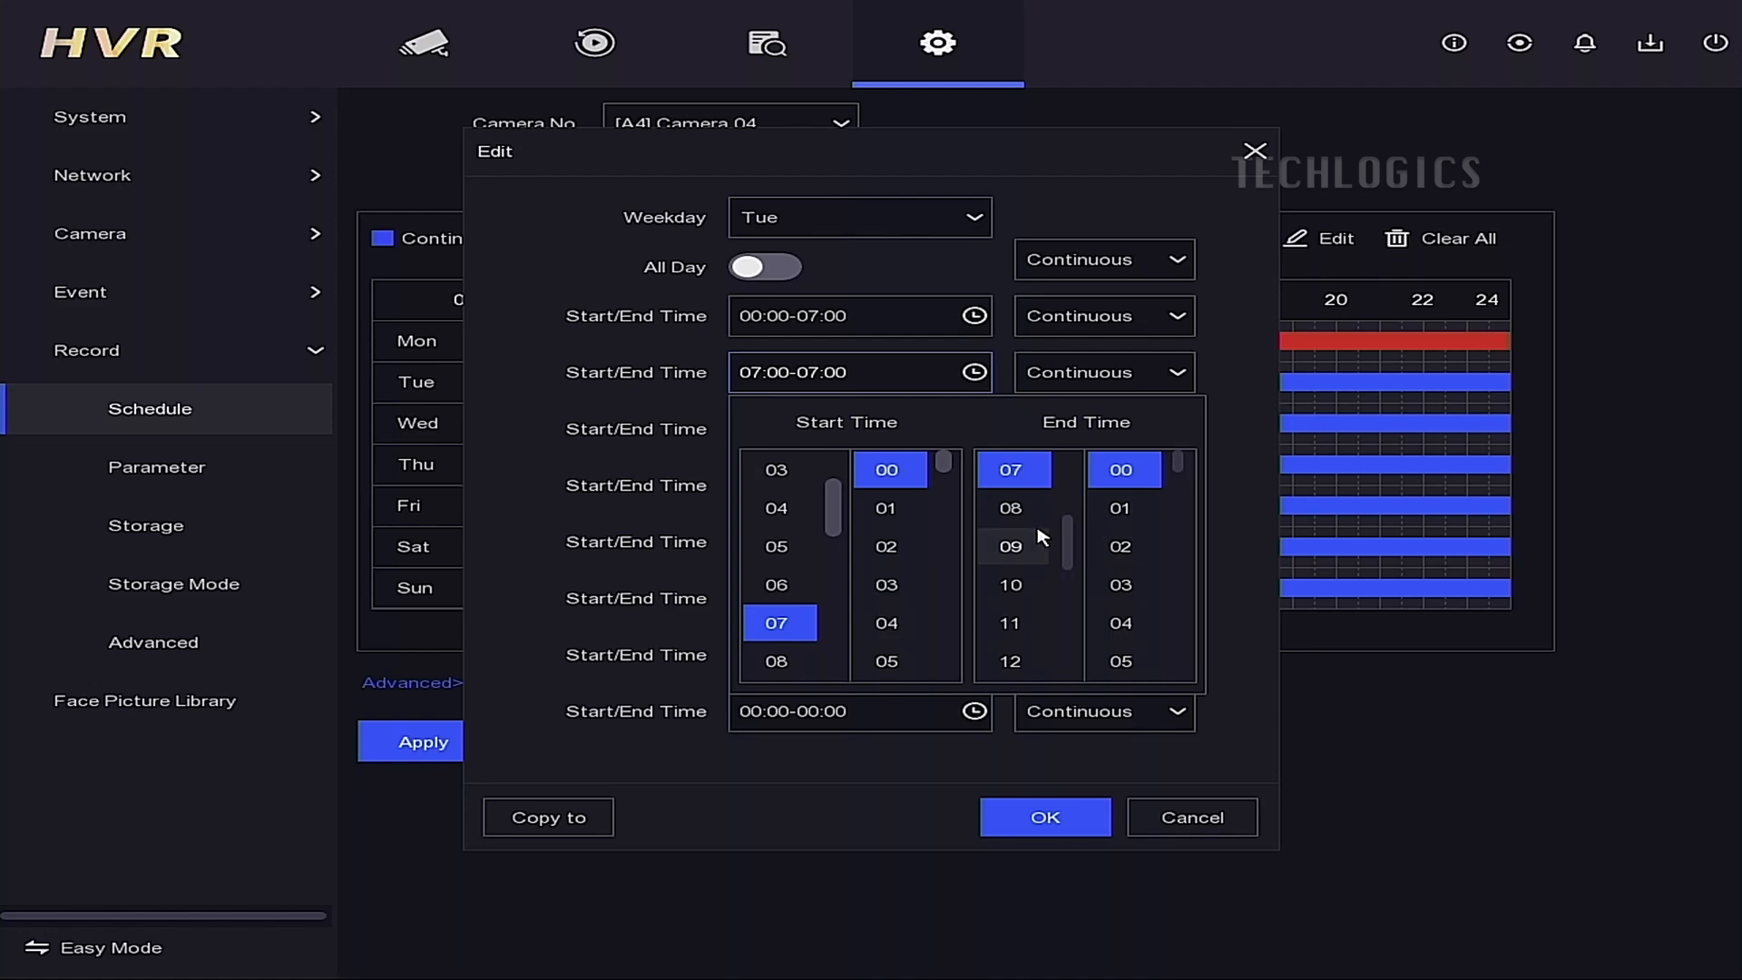
pyautogui.scroll(-2, 1043, 537)
pyautogui.scroll(-3, 1042, 537)
pyautogui.scroll(-2, 1043, 537)
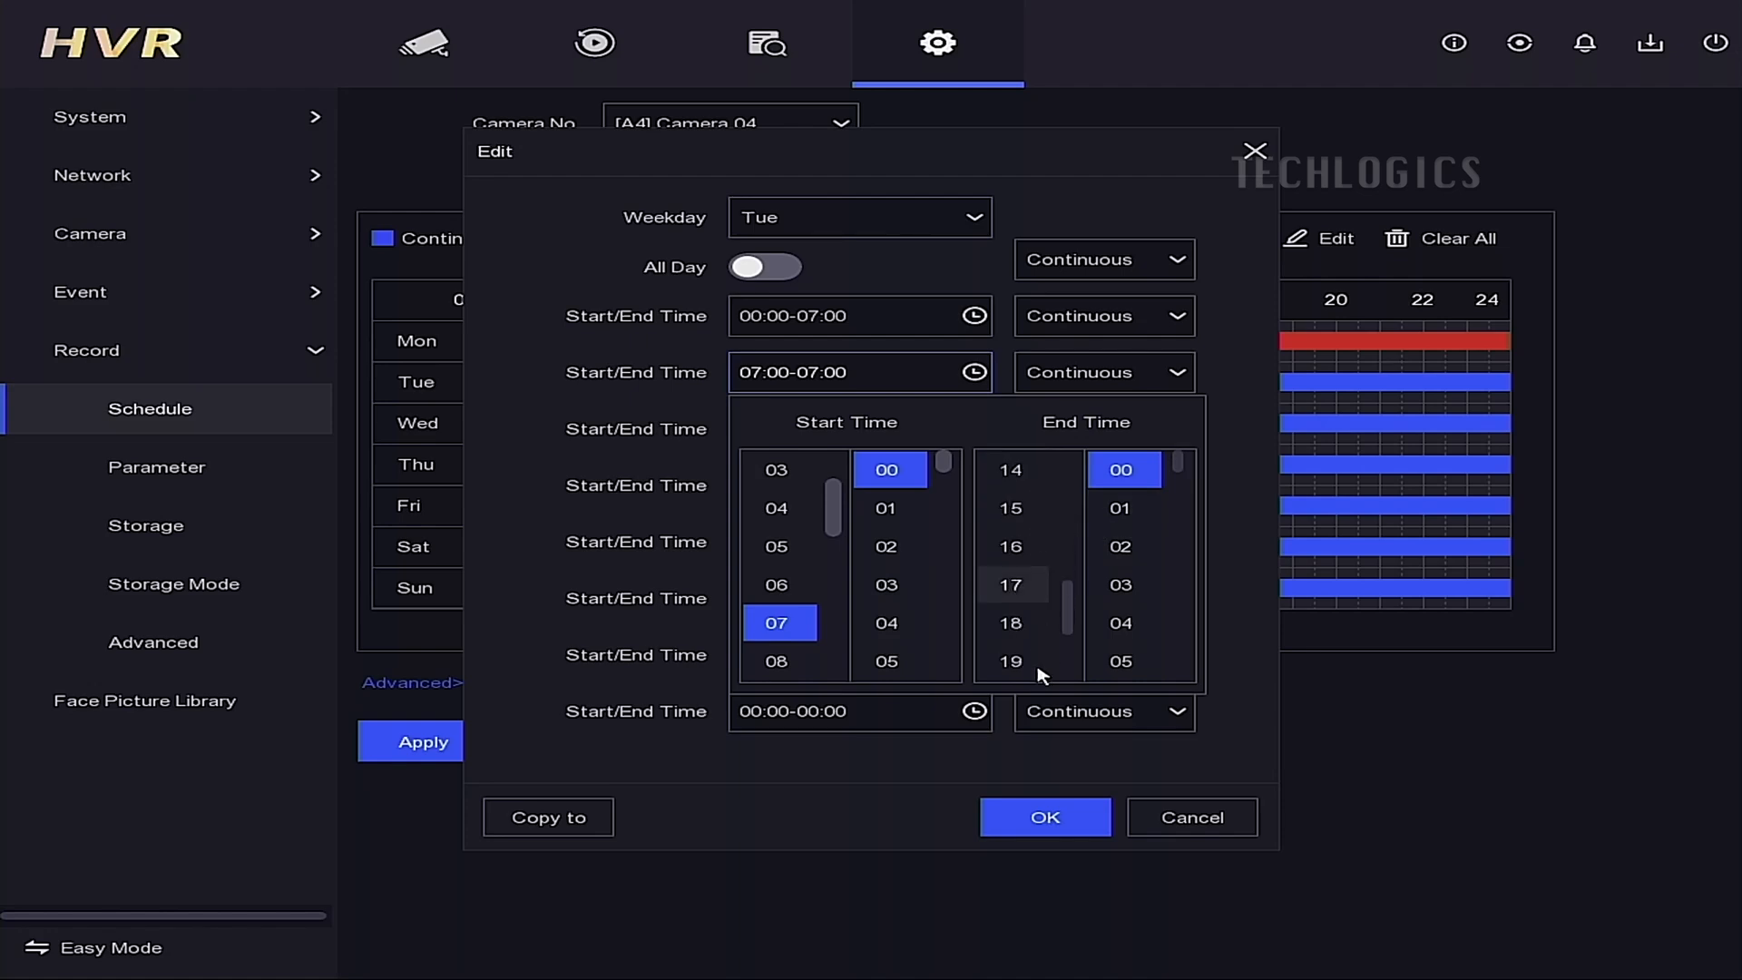
pyautogui.click(1023, 635)
pyautogui.click(1332, 619)
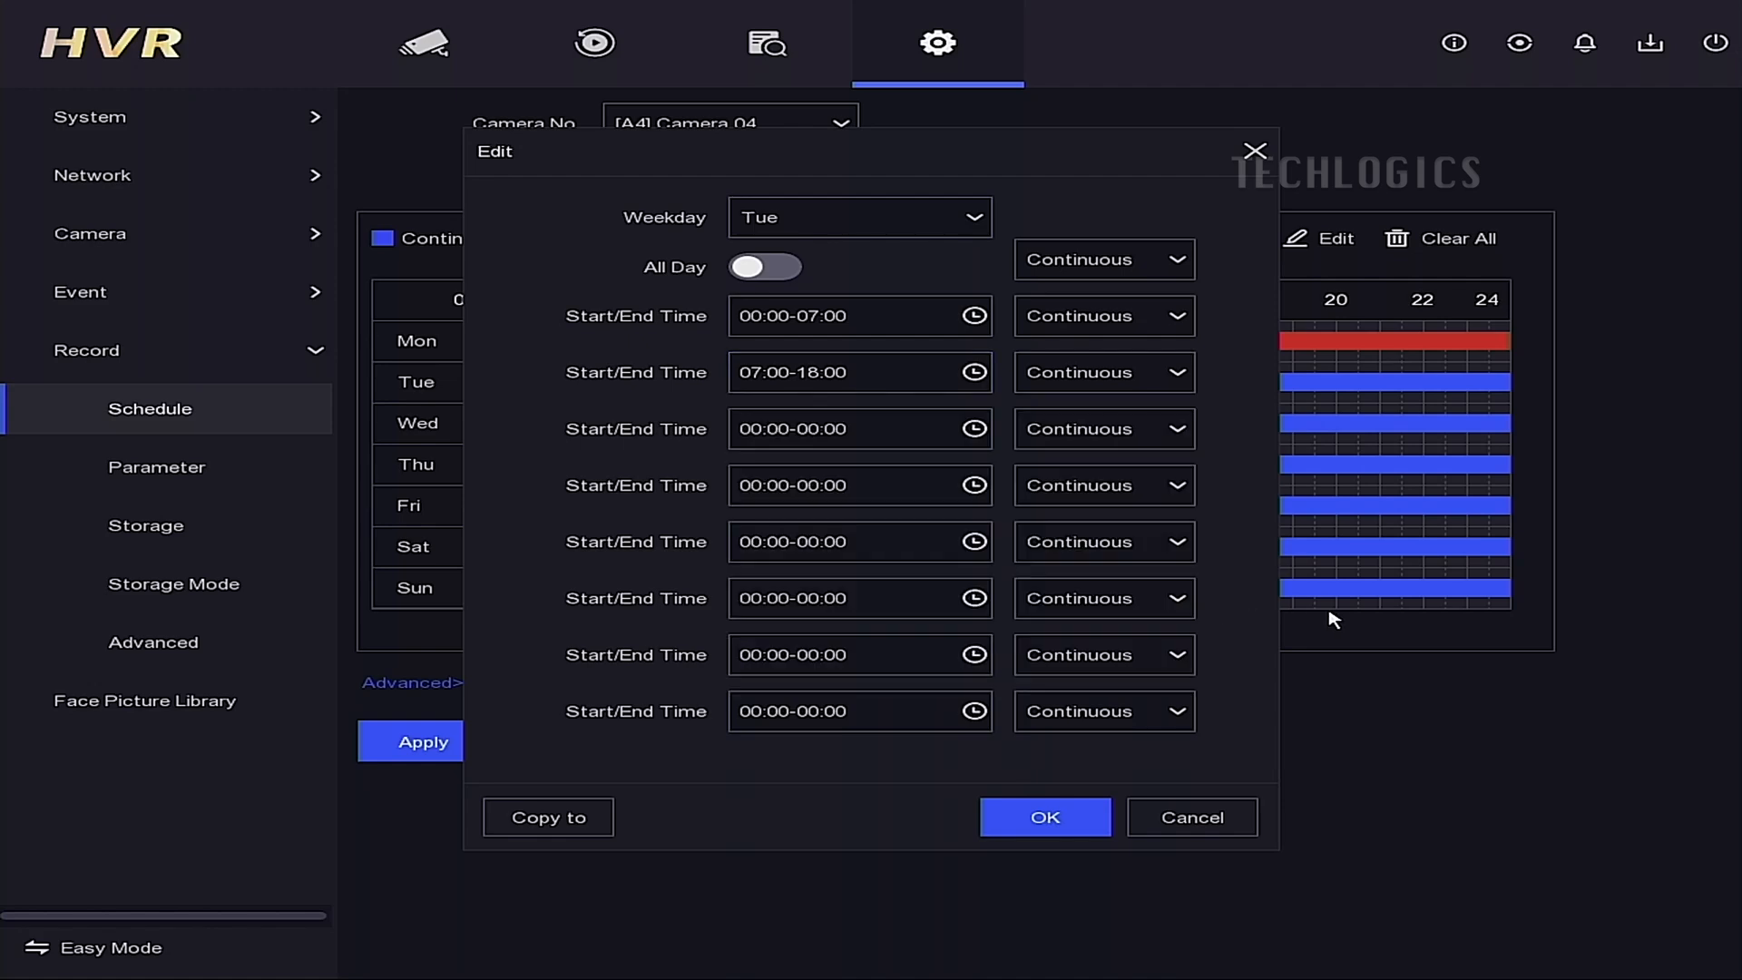
pyautogui.click(1170, 388)
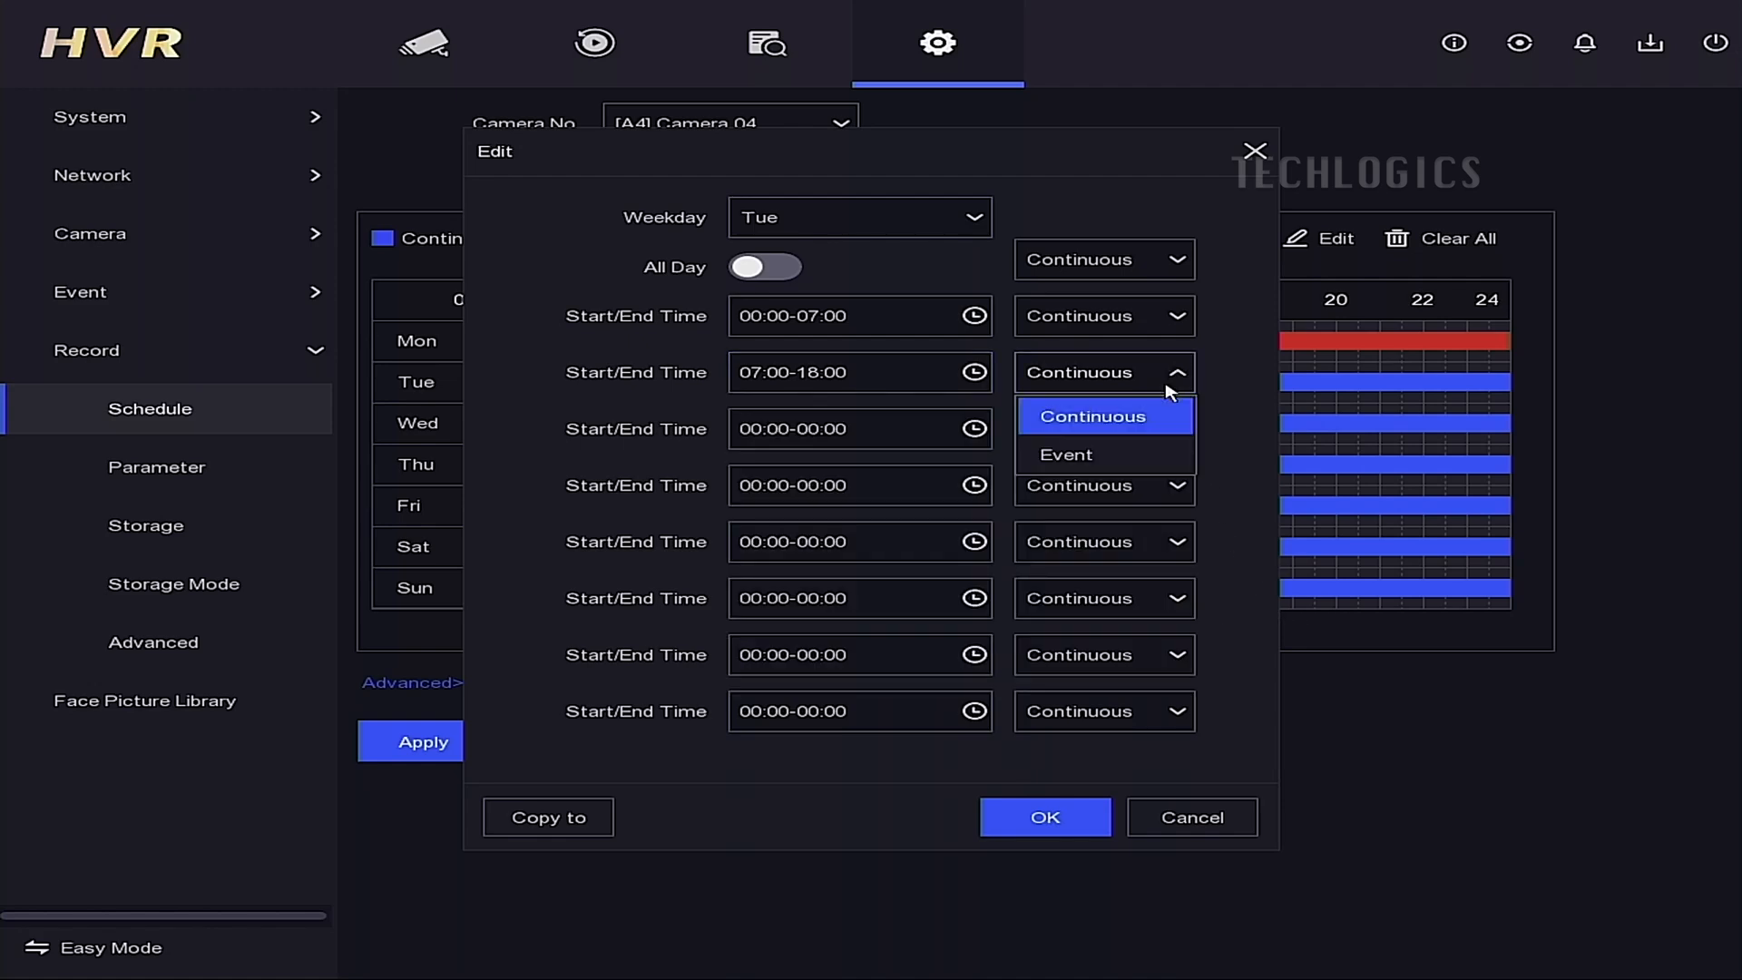
pyautogui.click(1123, 453)
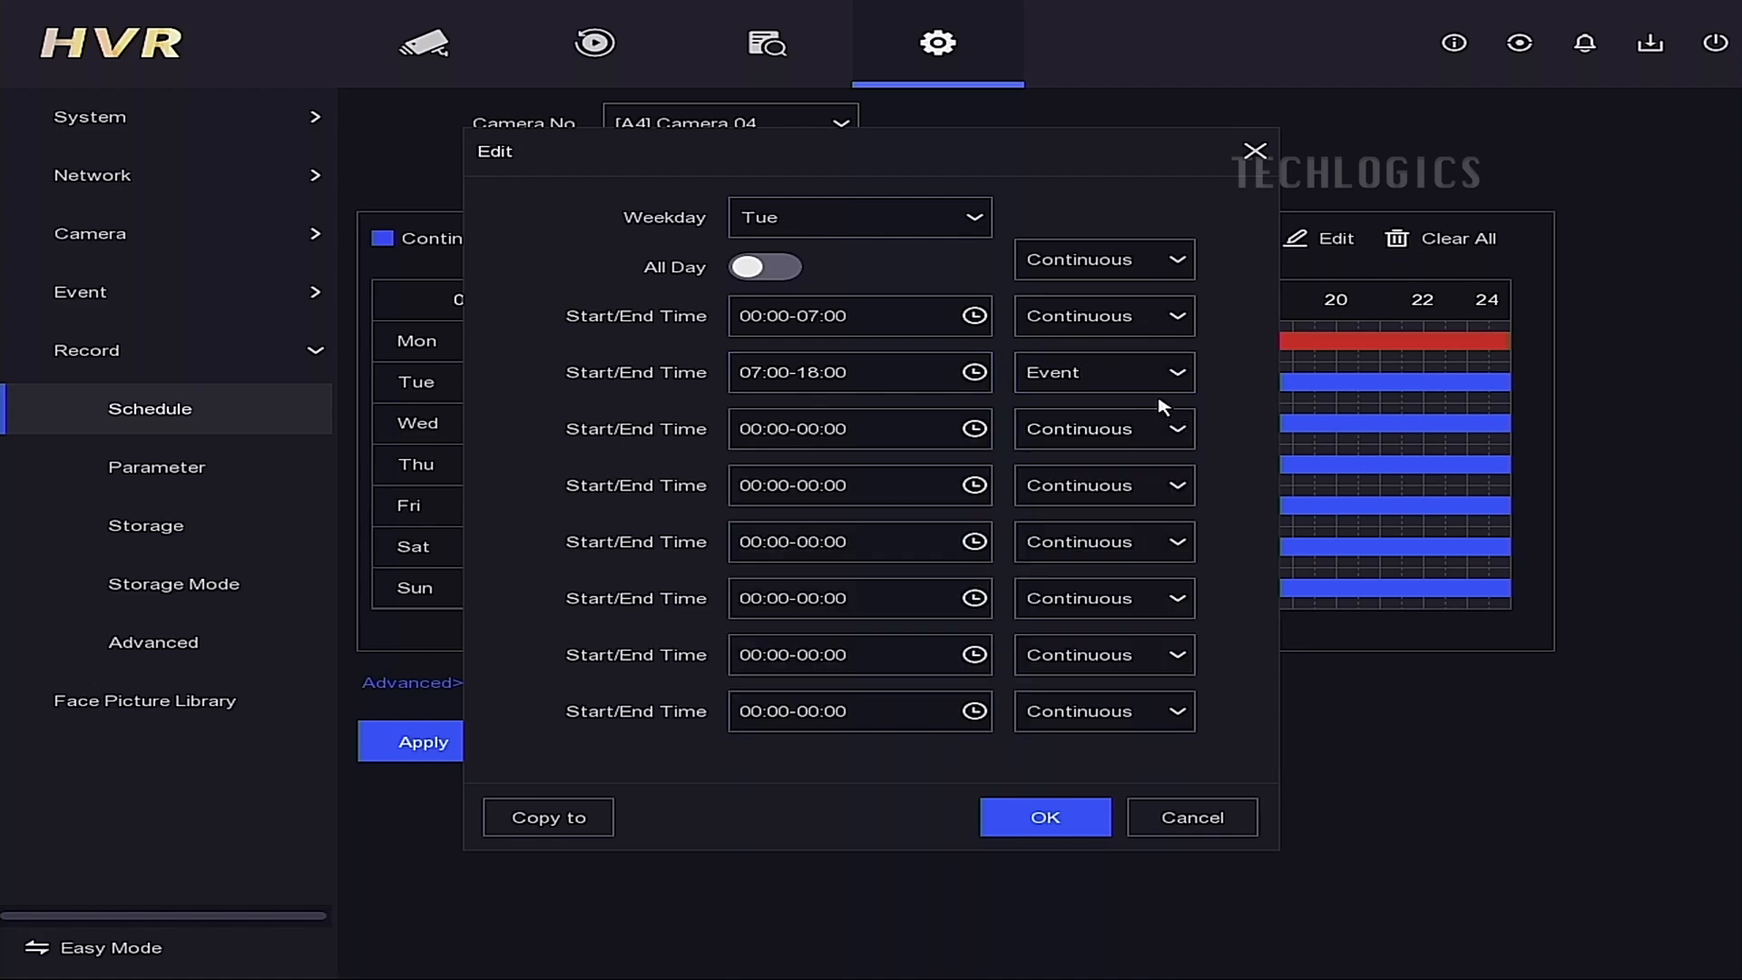
pyautogui.click(1075, 821)
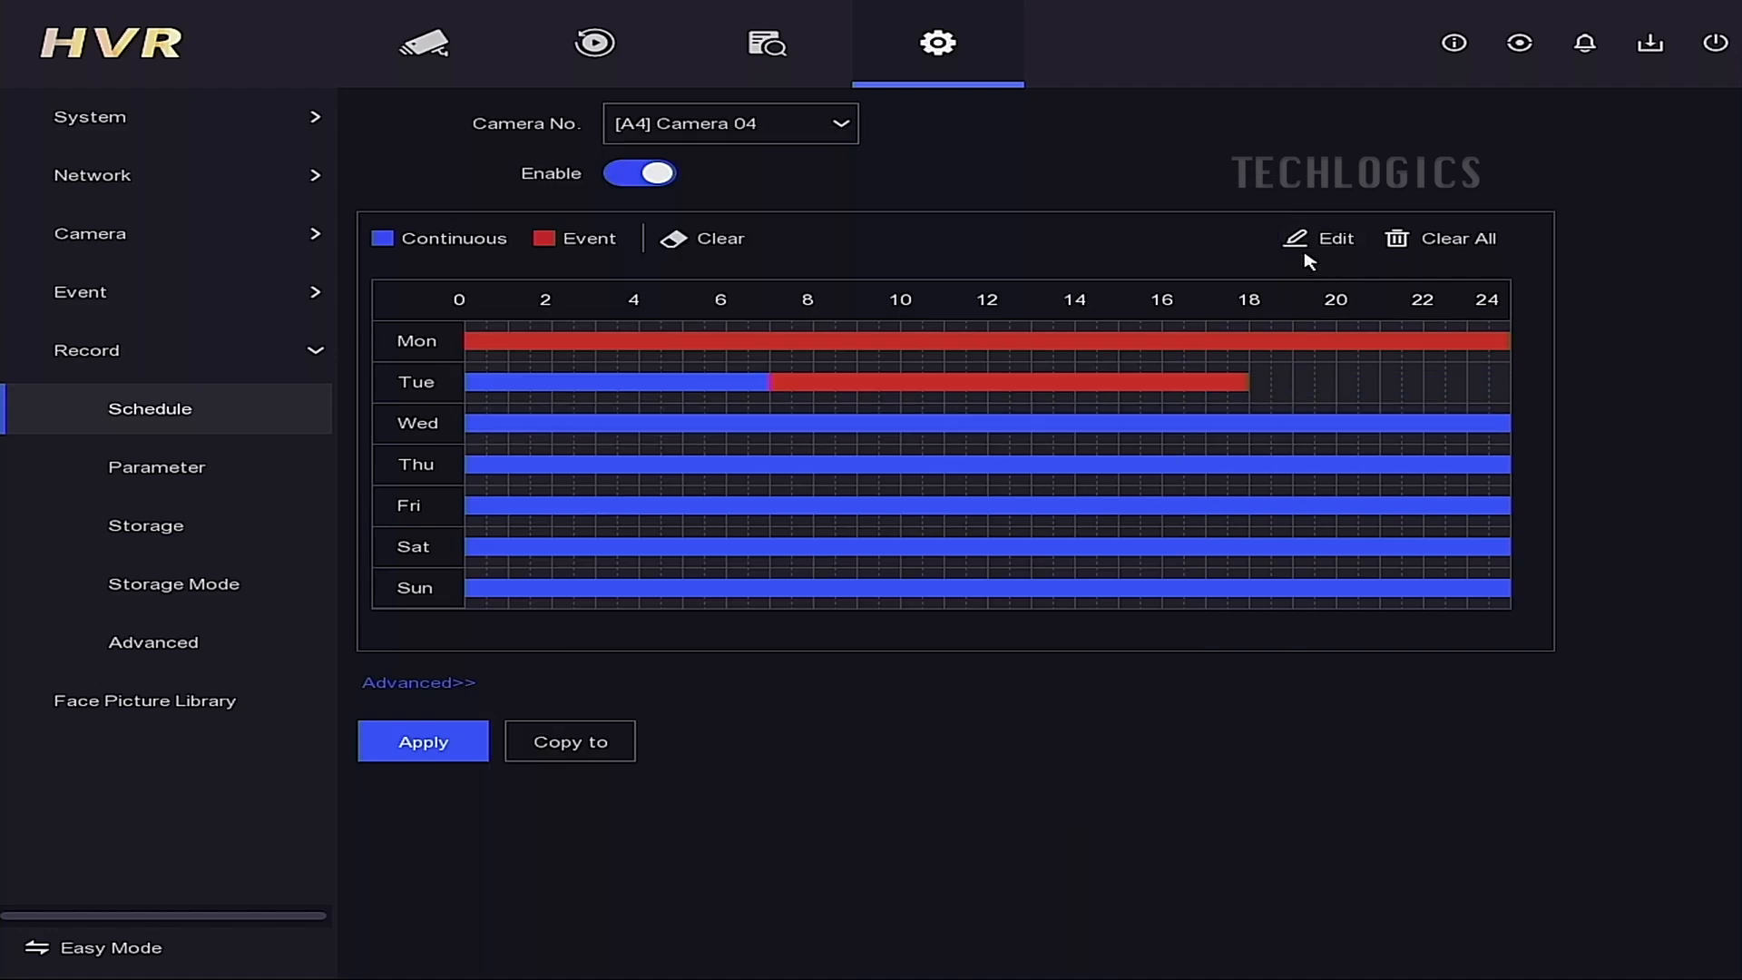
# - Set Tuesday's third recording period to 18:00-24:00, keeping it Continuous, and confirm the schedule edit
pyautogui.click(1330, 241)
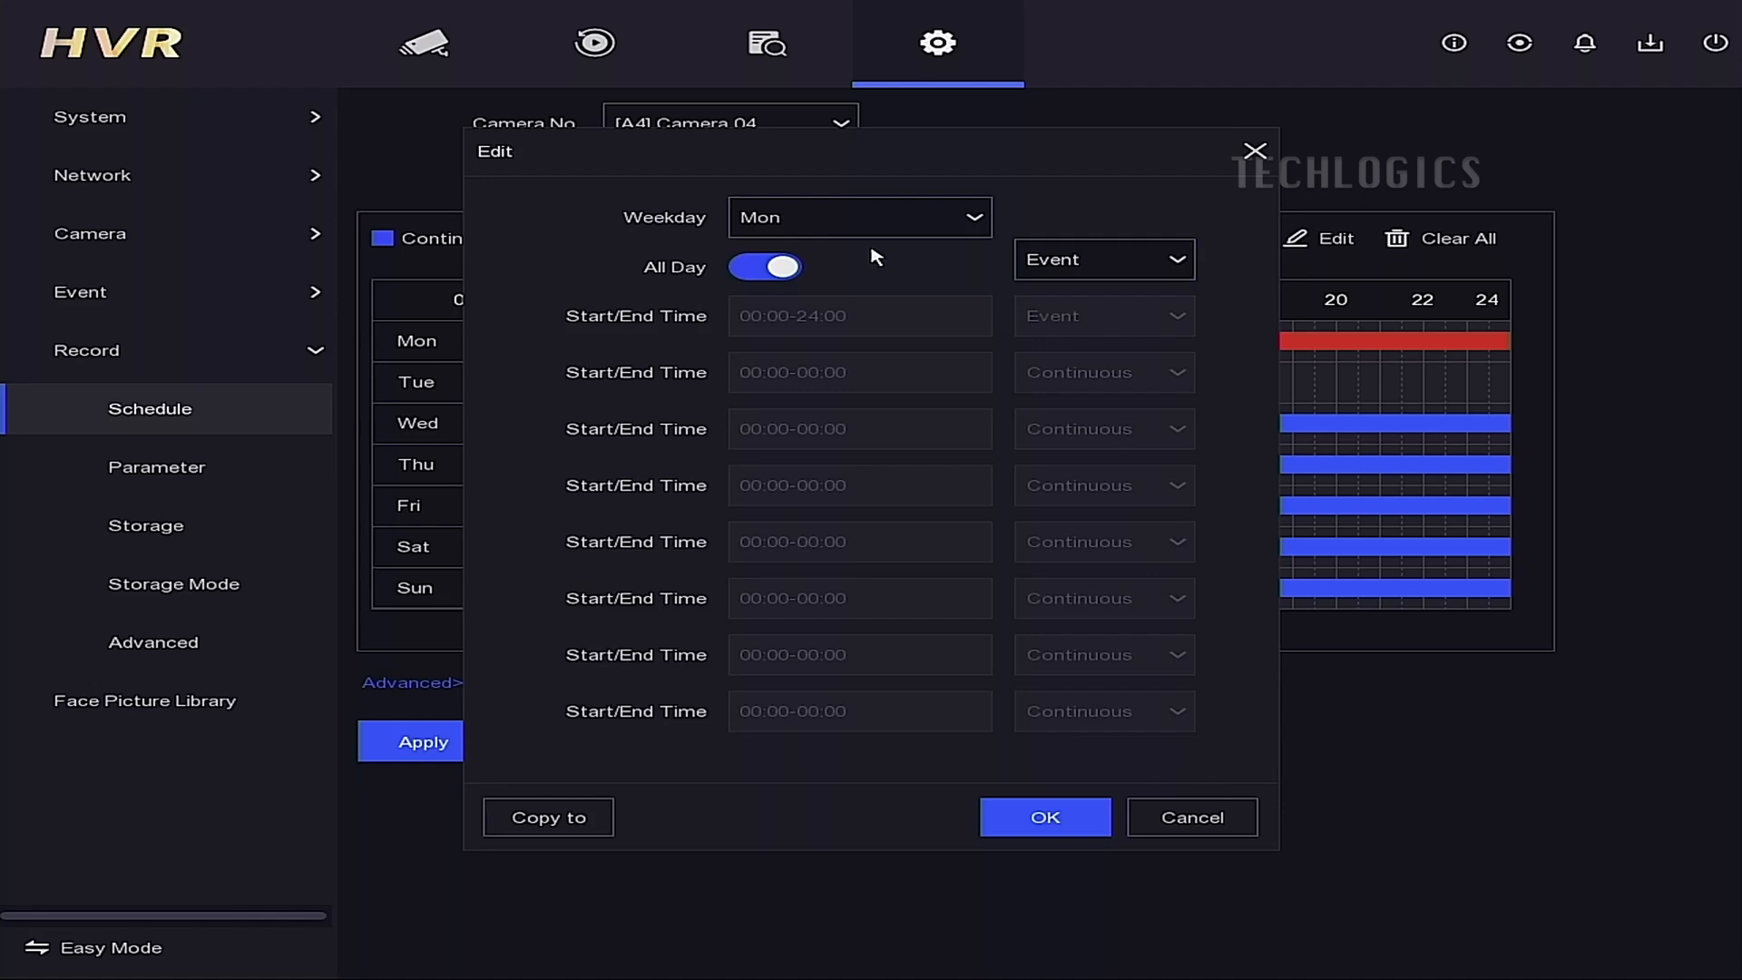
pyautogui.click(953, 236)
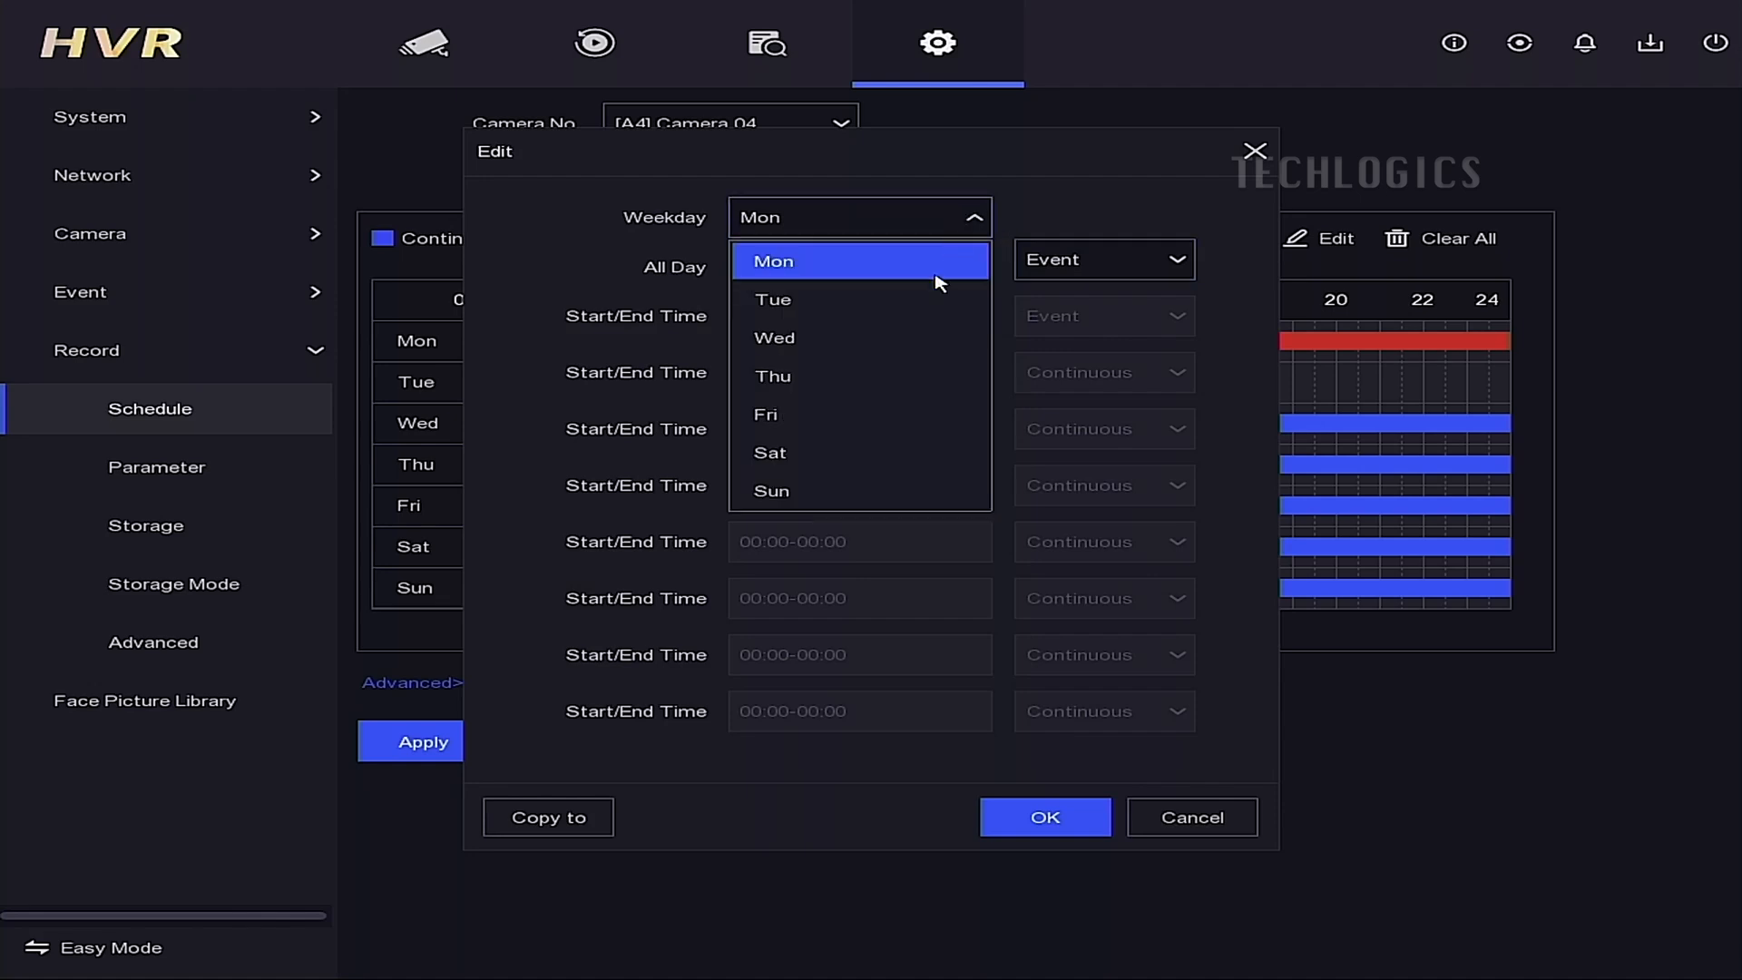
pyautogui.click(908, 303)
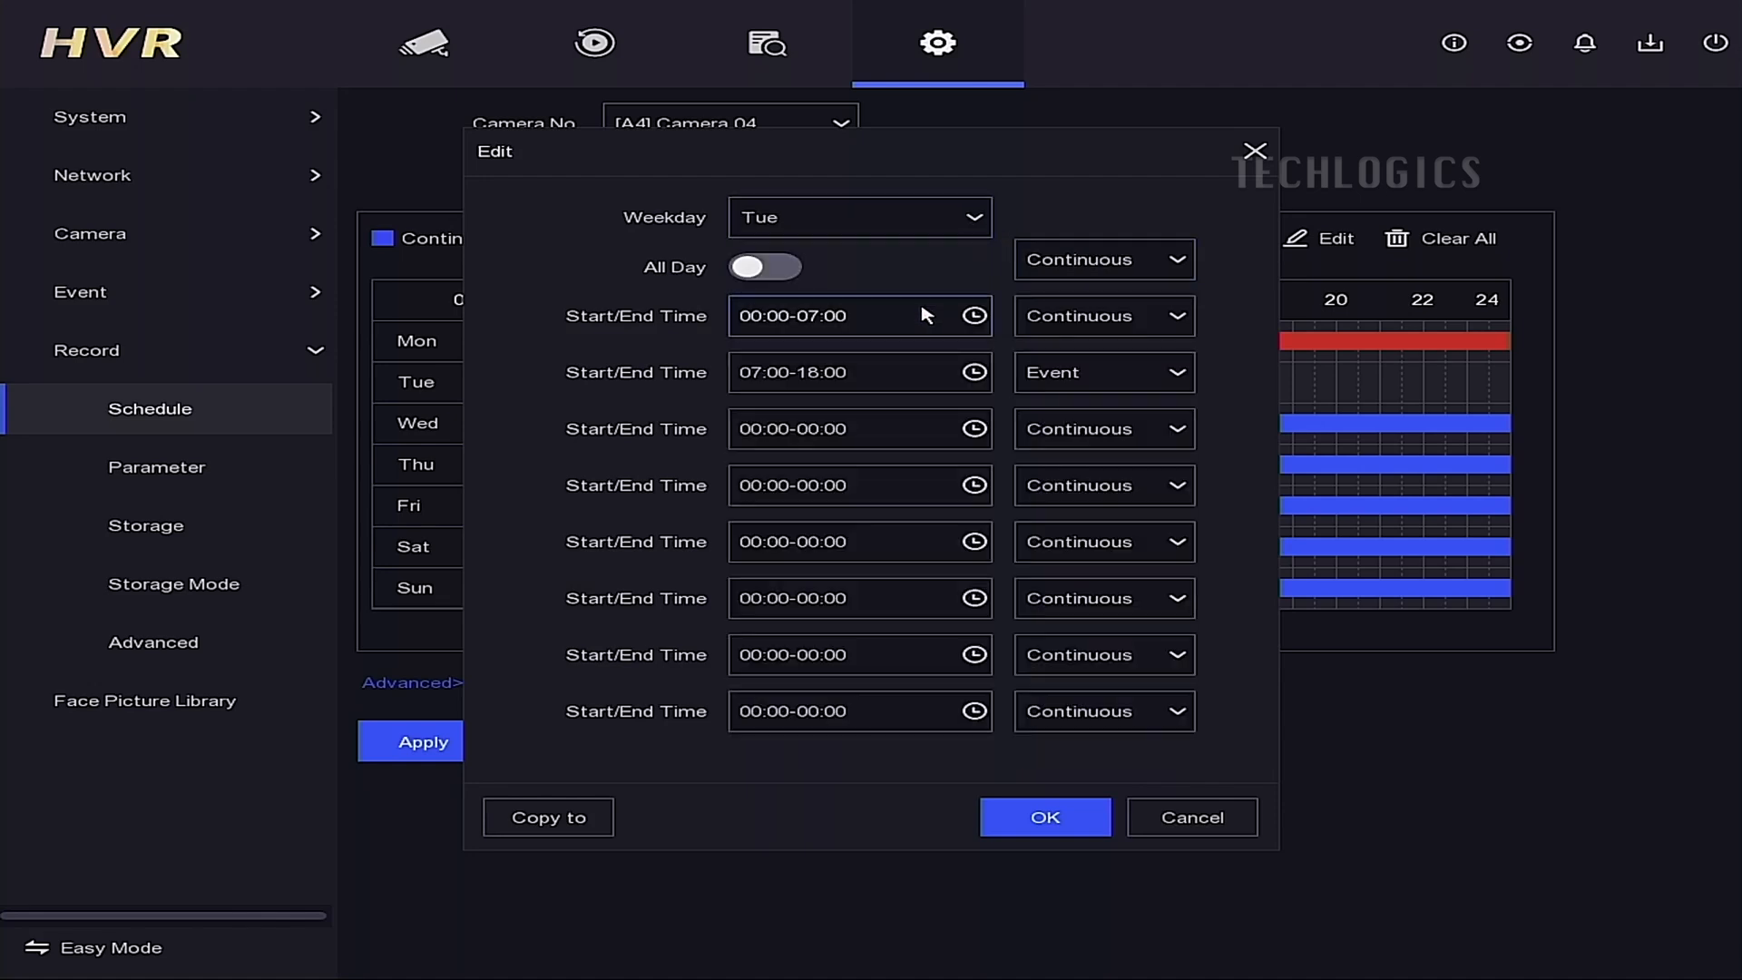
pyautogui.click(776, 436)
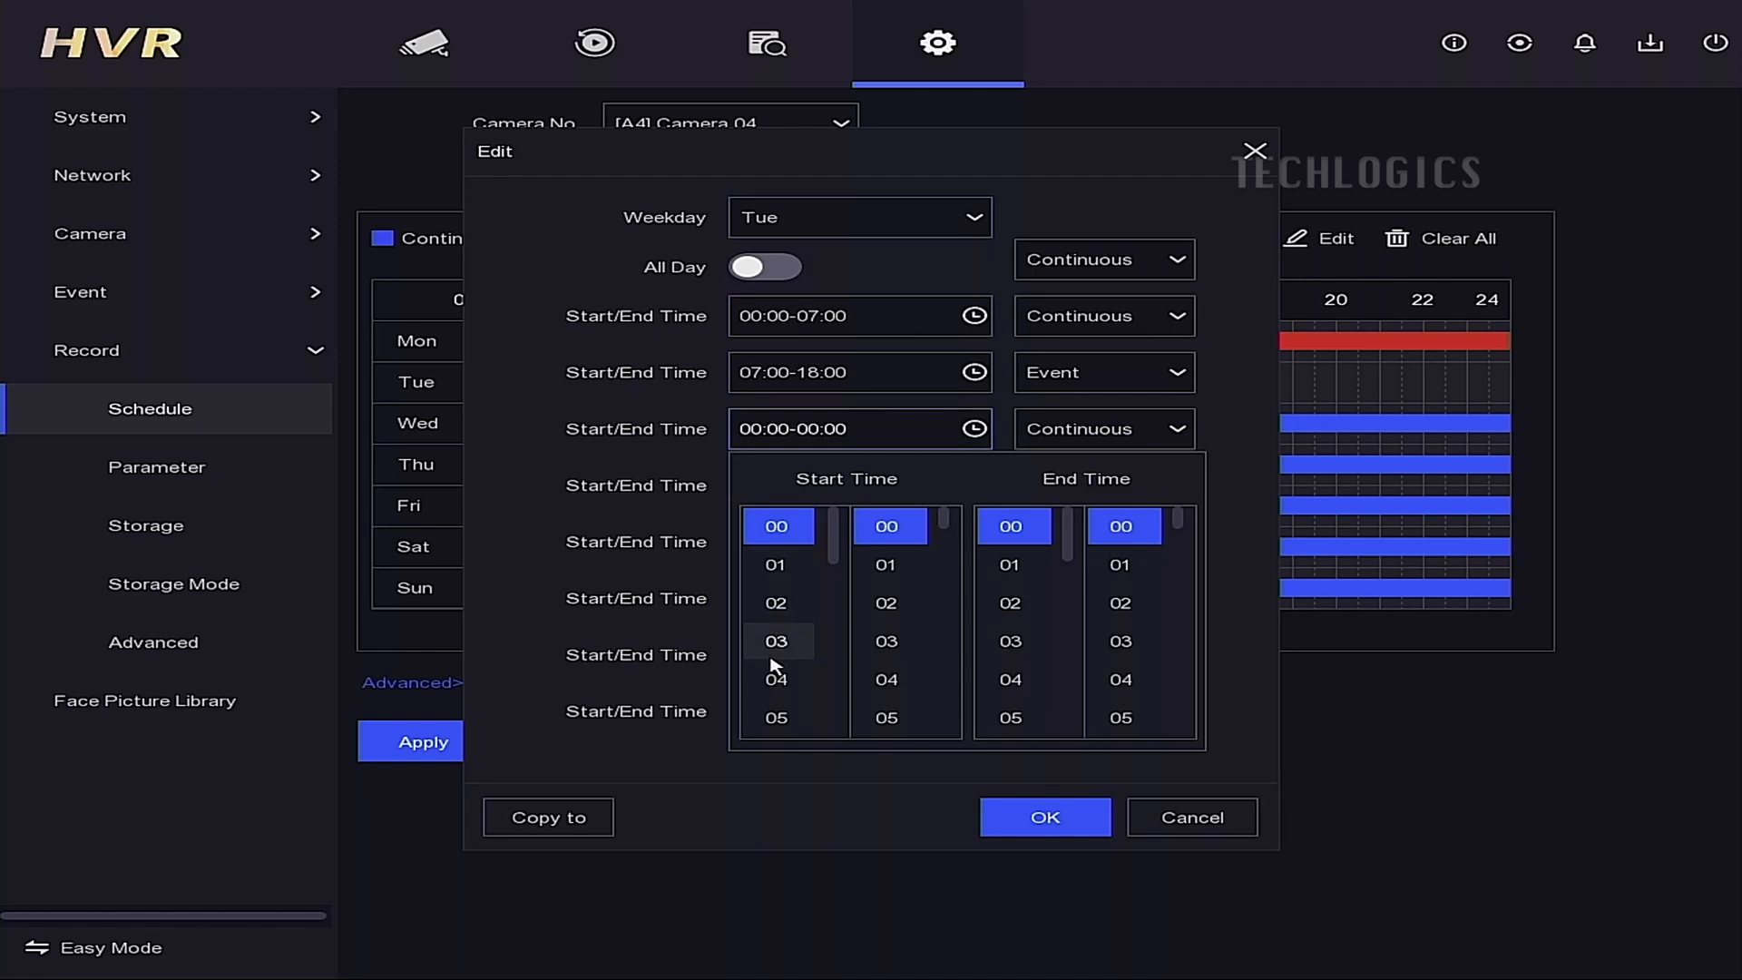
pyautogui.scroll(-3, 772, 667)
pyautogui.scroll(-8, 774, 672)
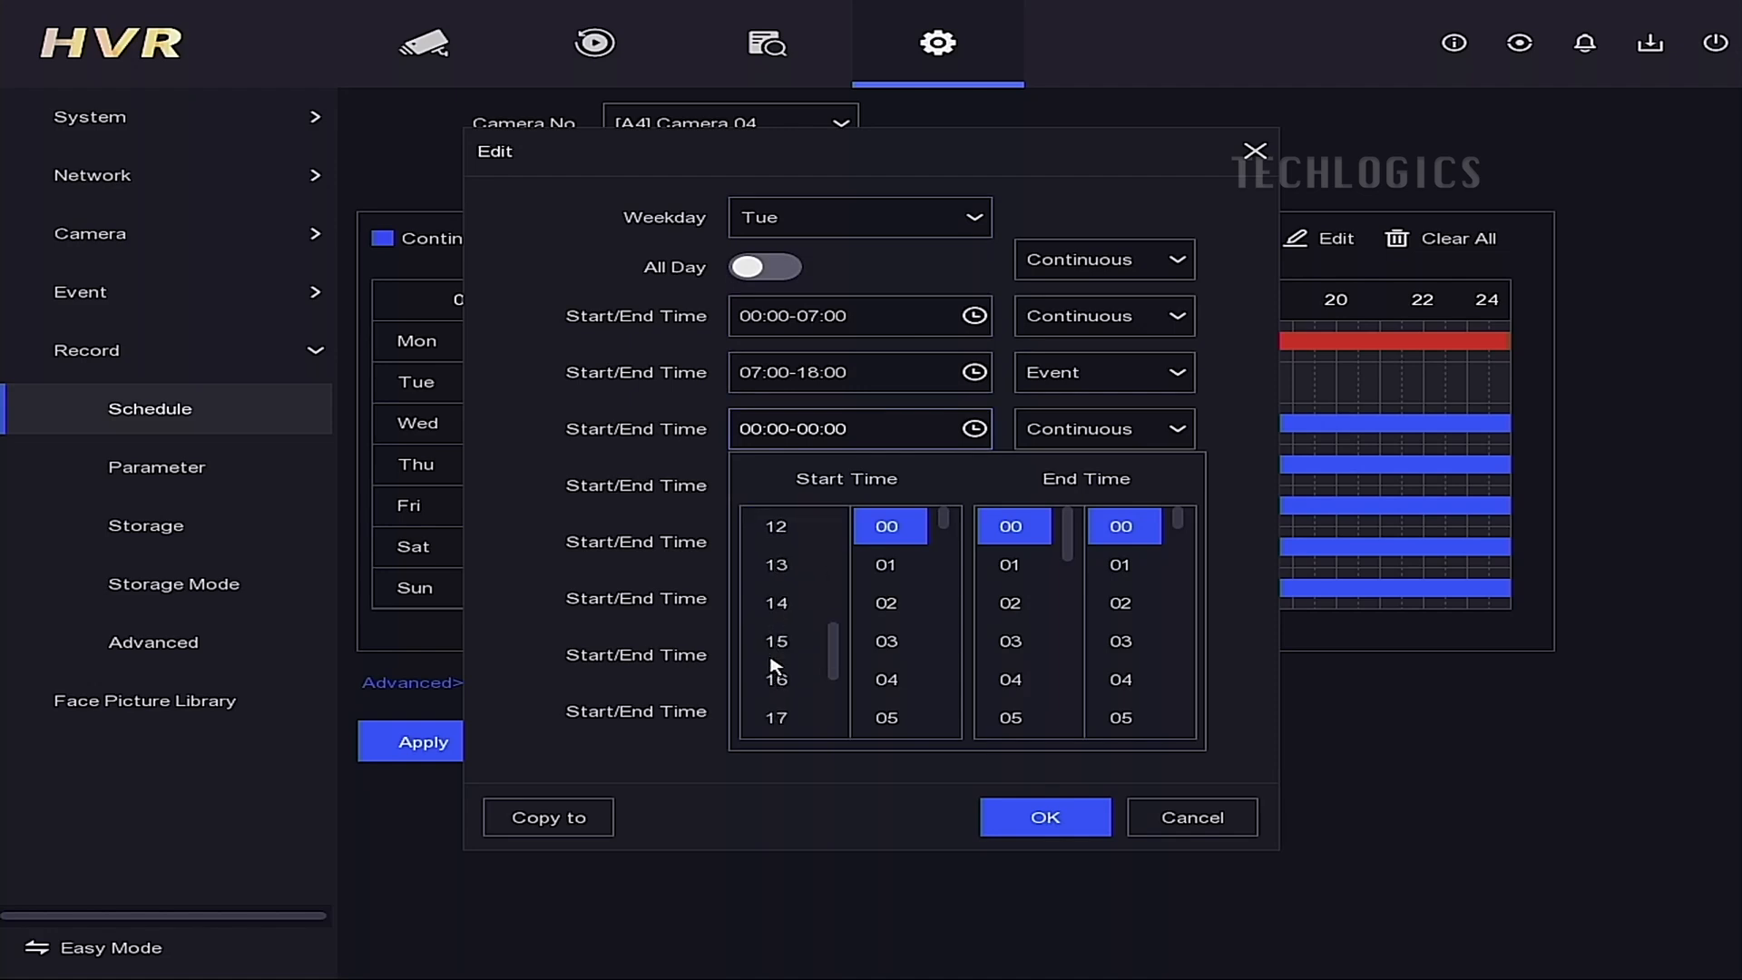
pyautogui.click(778, 718)
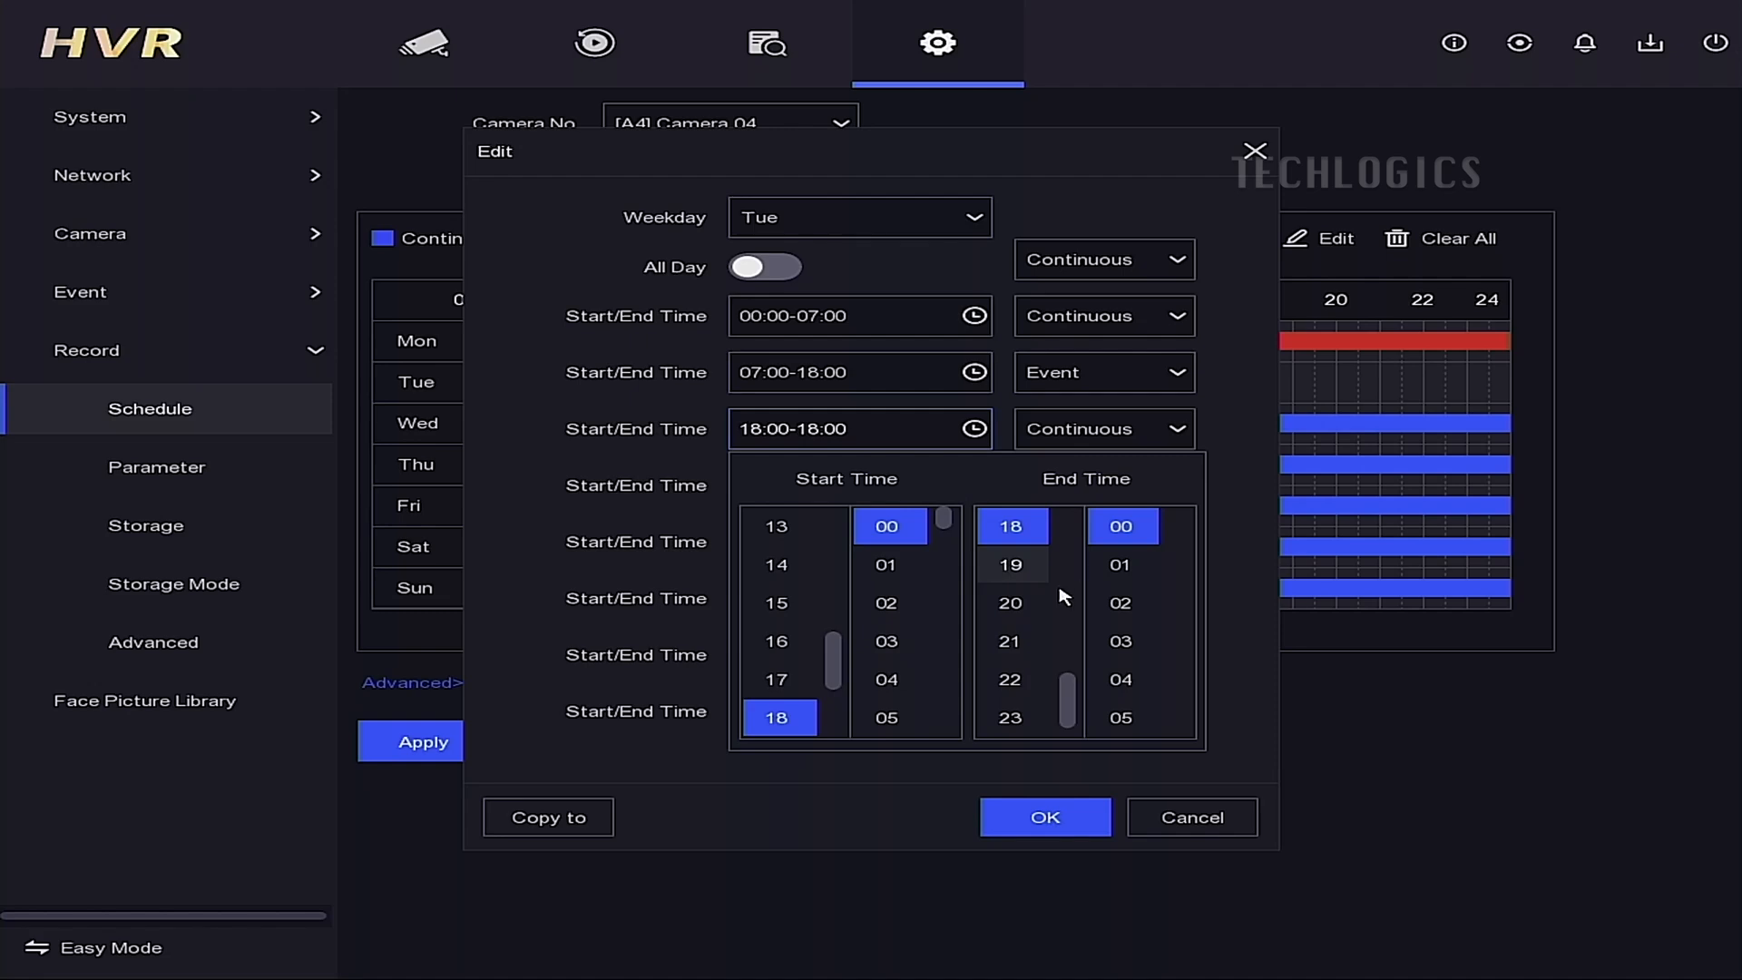
pyautogui.scroll(-1, 1055, 596)
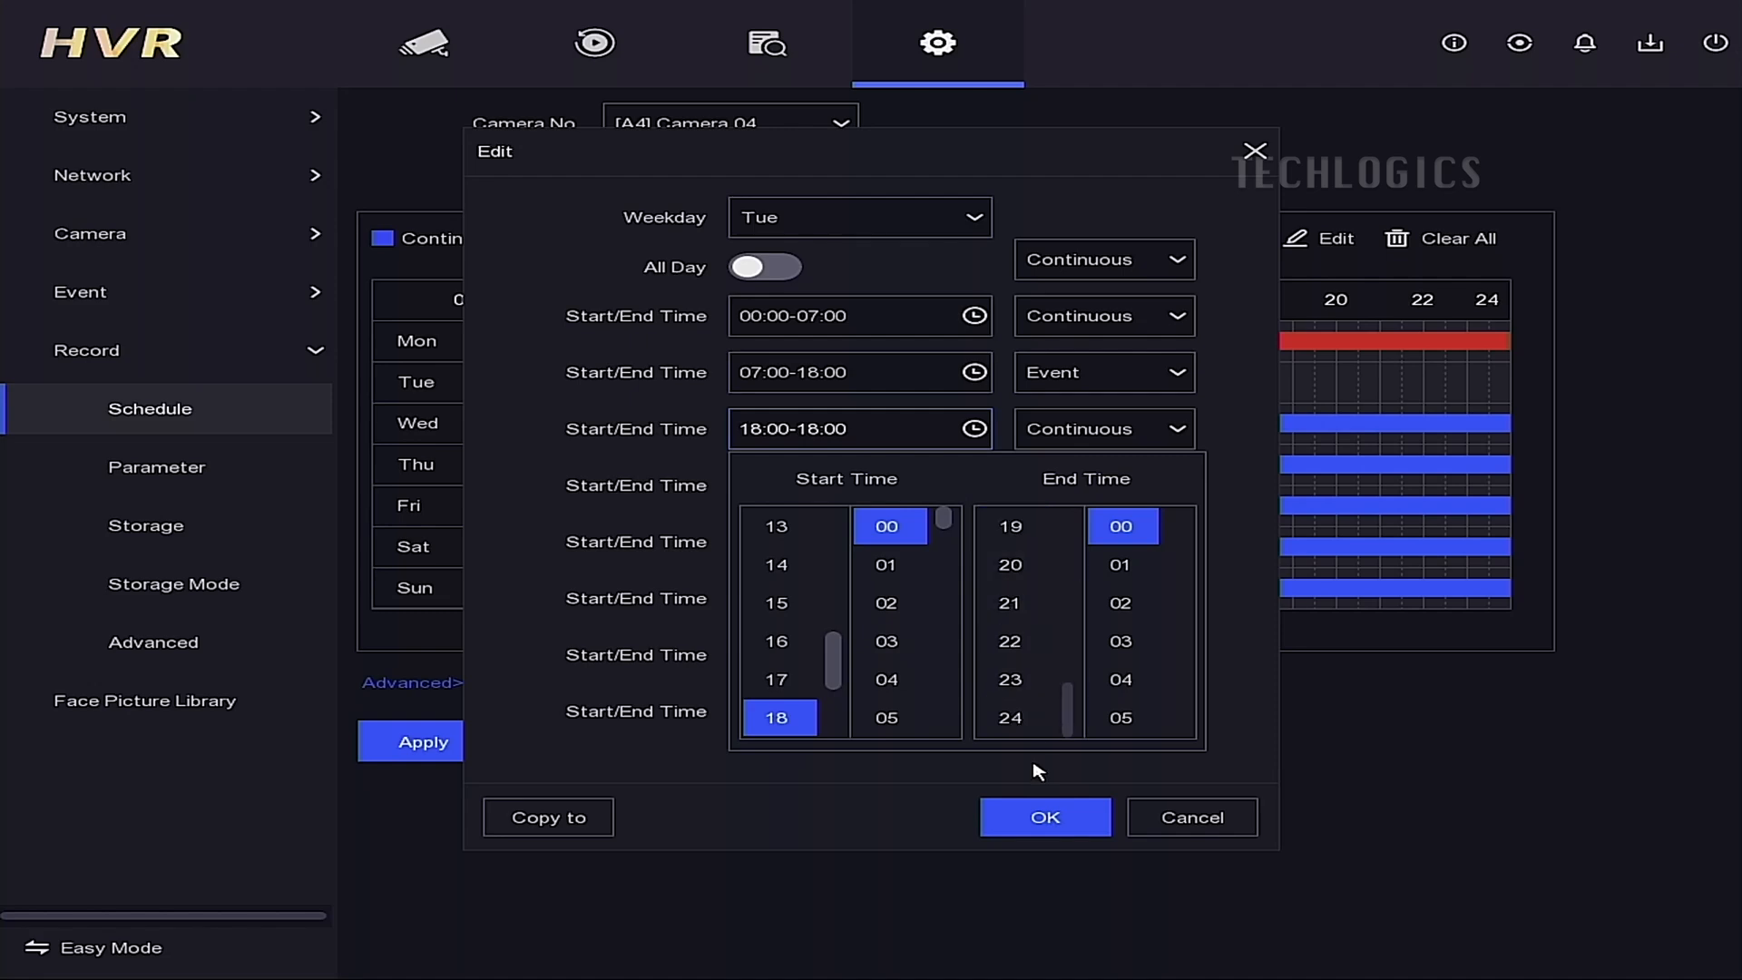
pyautogui.click(1034, 720)
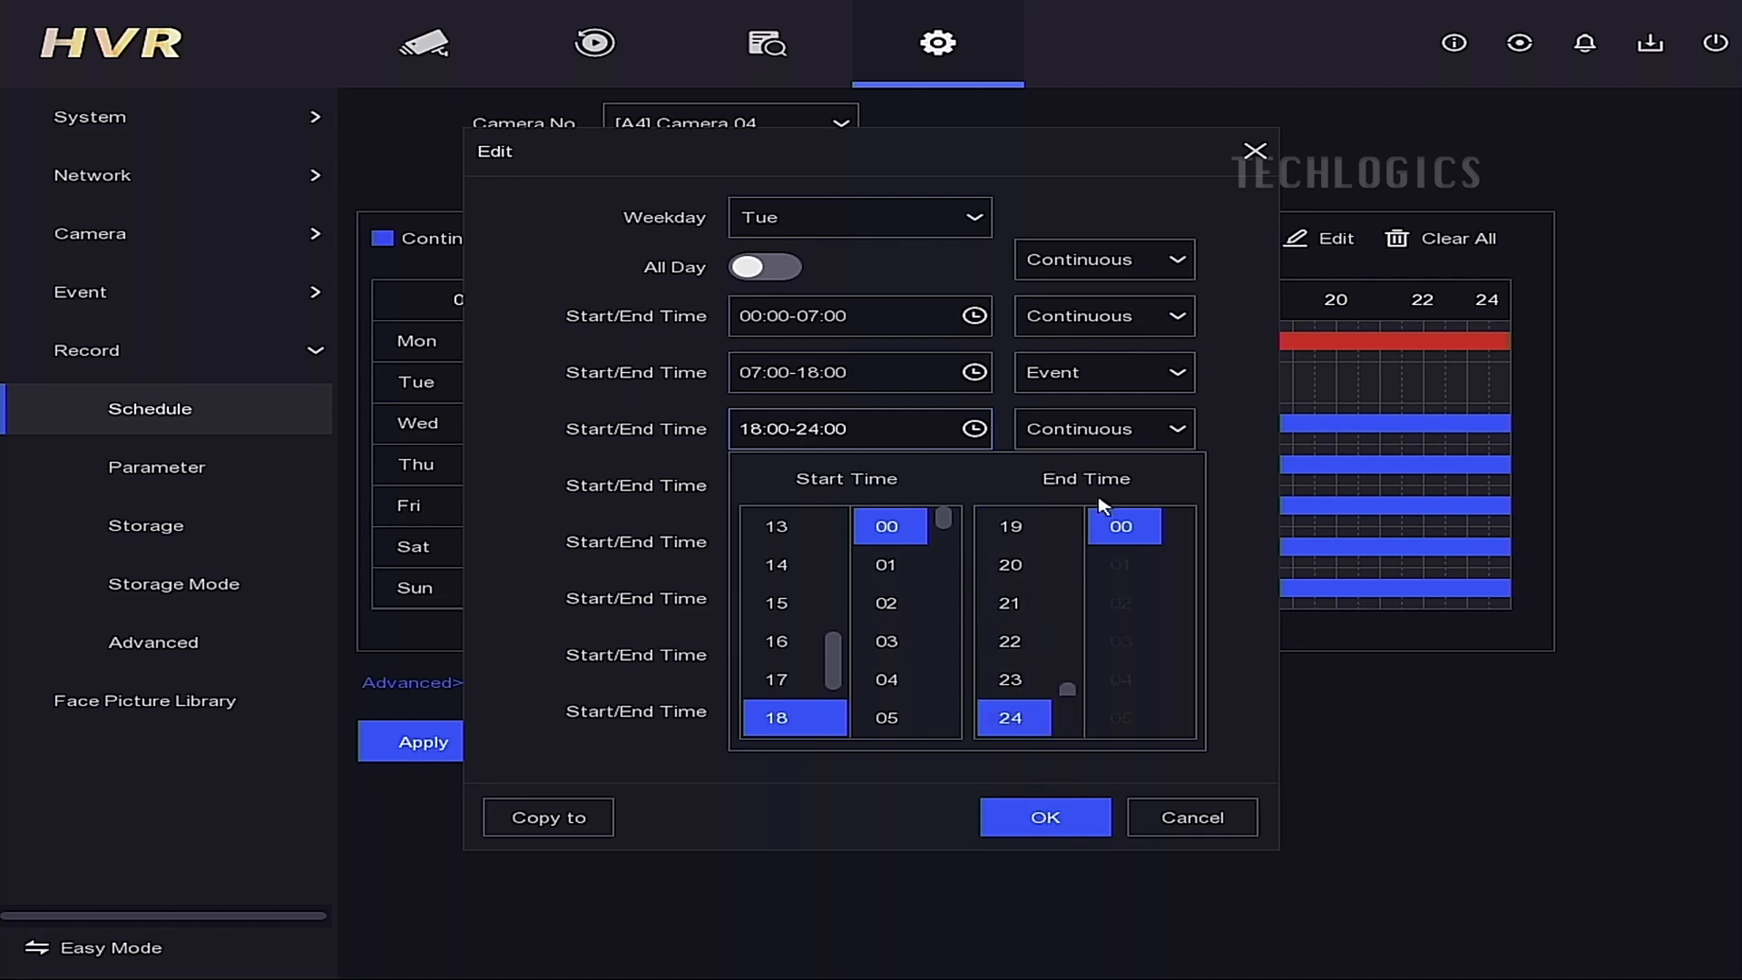
pyautogui.click(1056, 817)
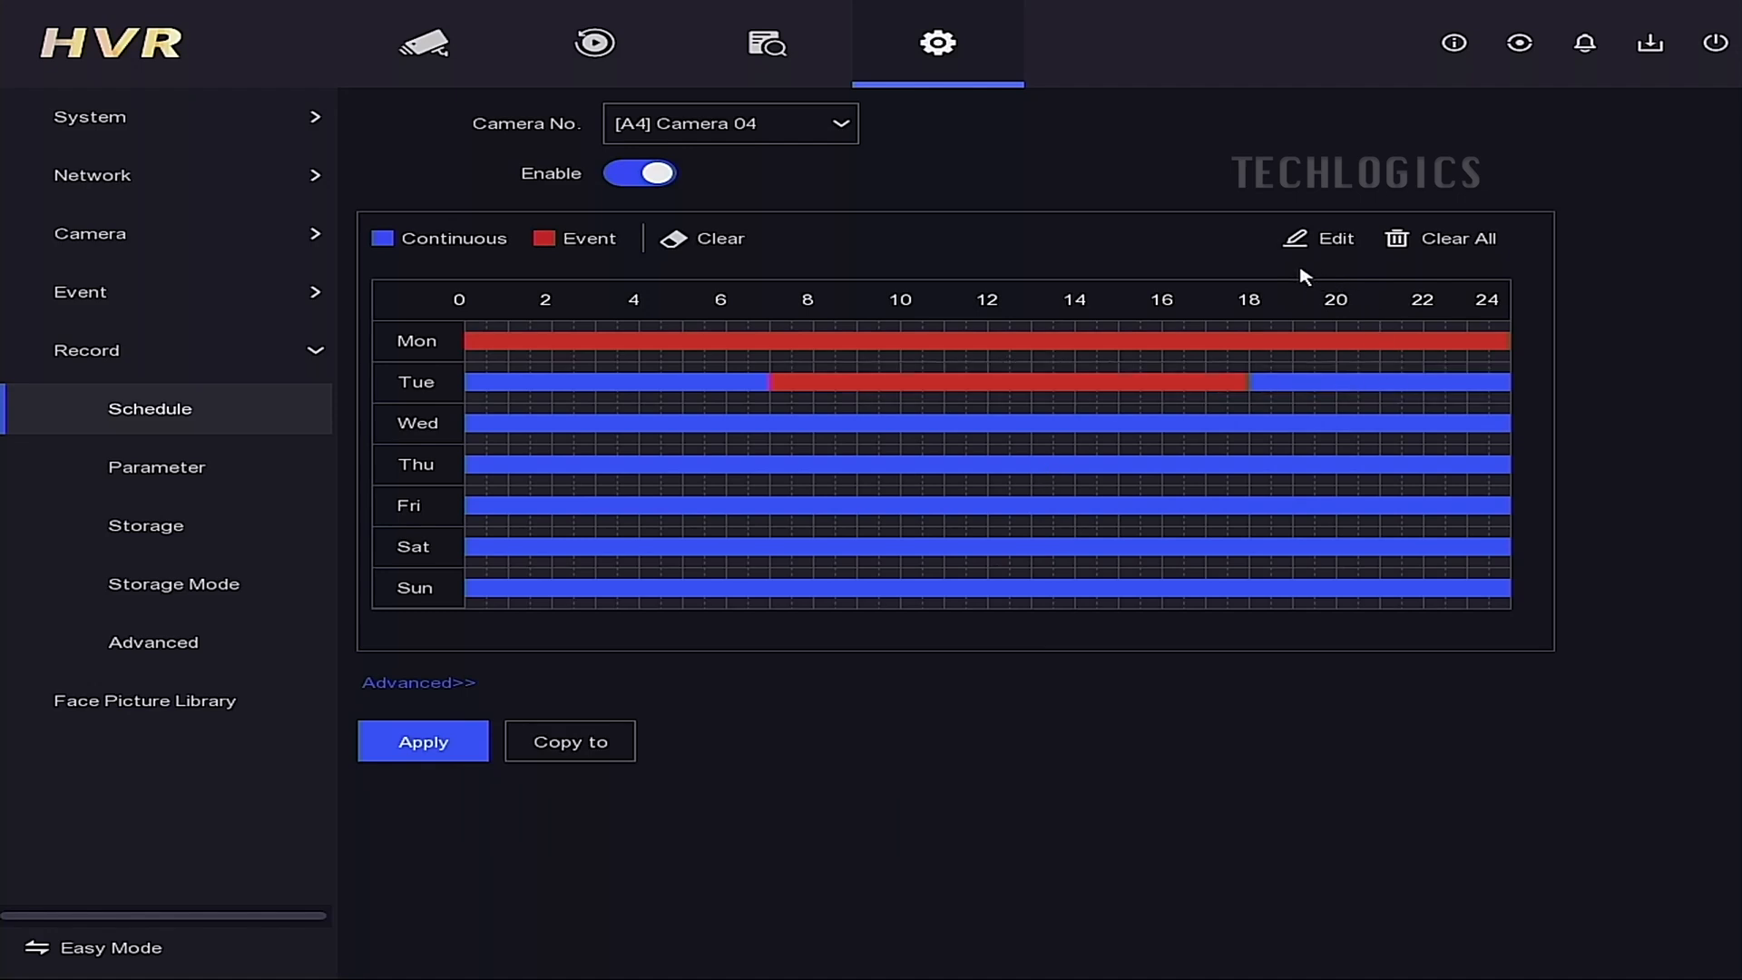
# - Review Tuesday's recording periods and their types in the schedule editor, then close it
pyautogui.click(1316, 239)
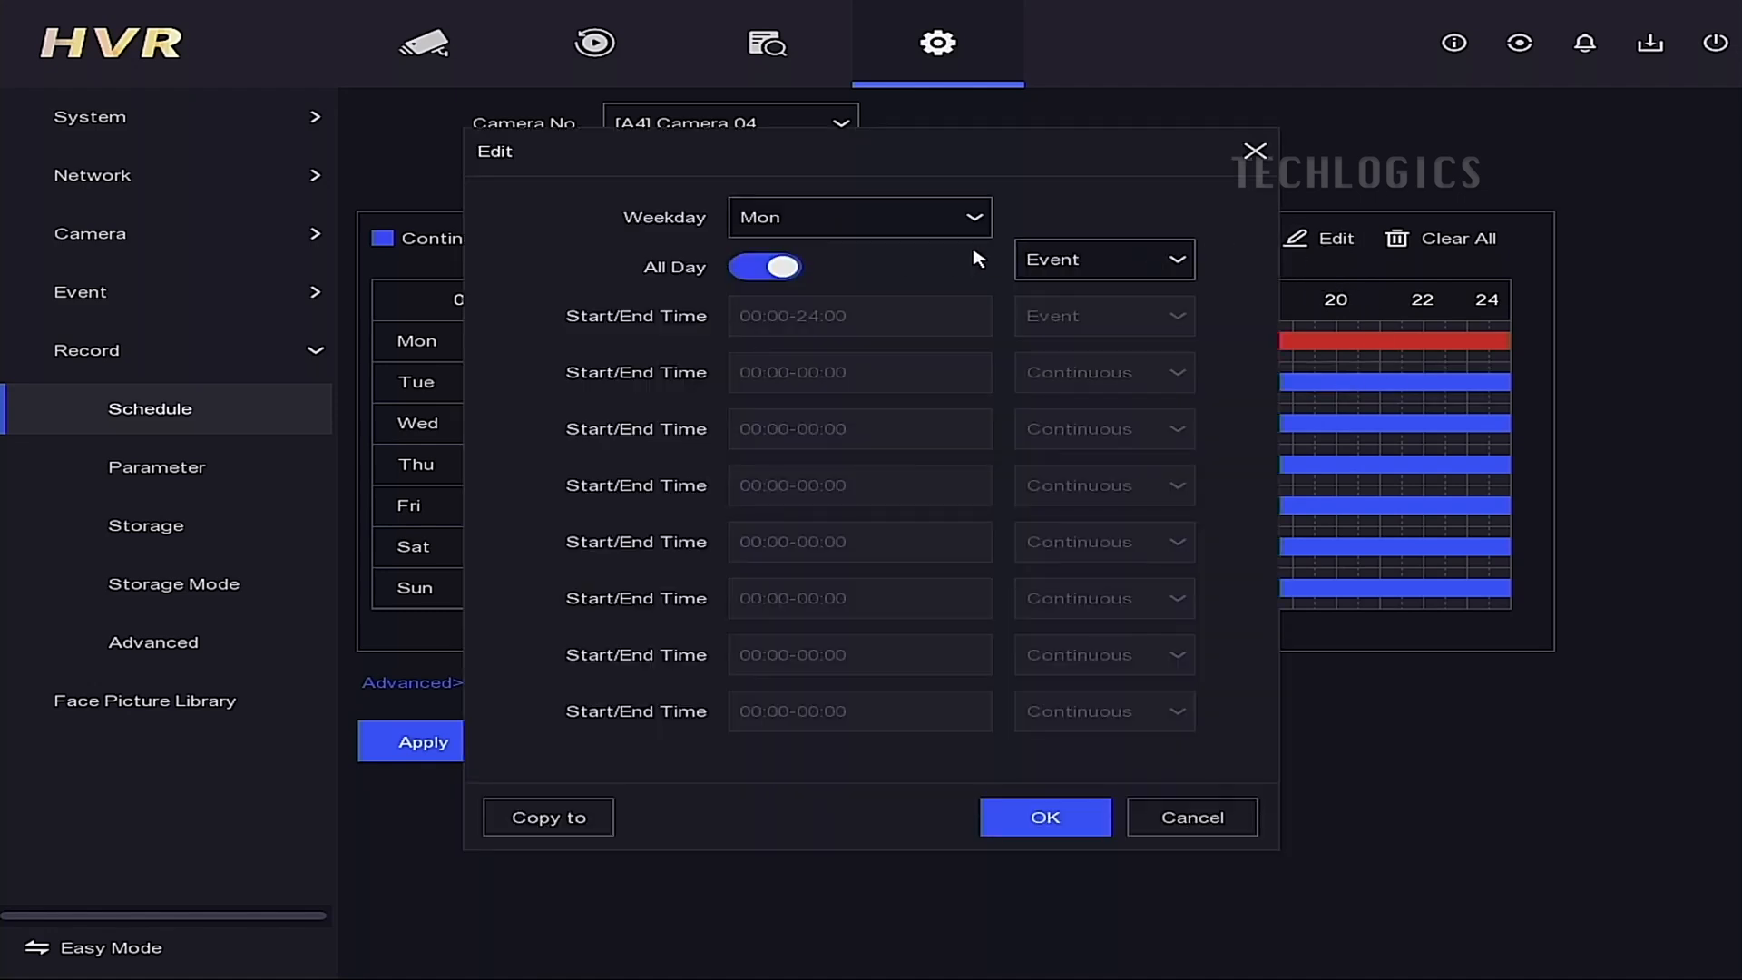
pyautogui.click(953, 225)
pyautogui.click(842, 309)
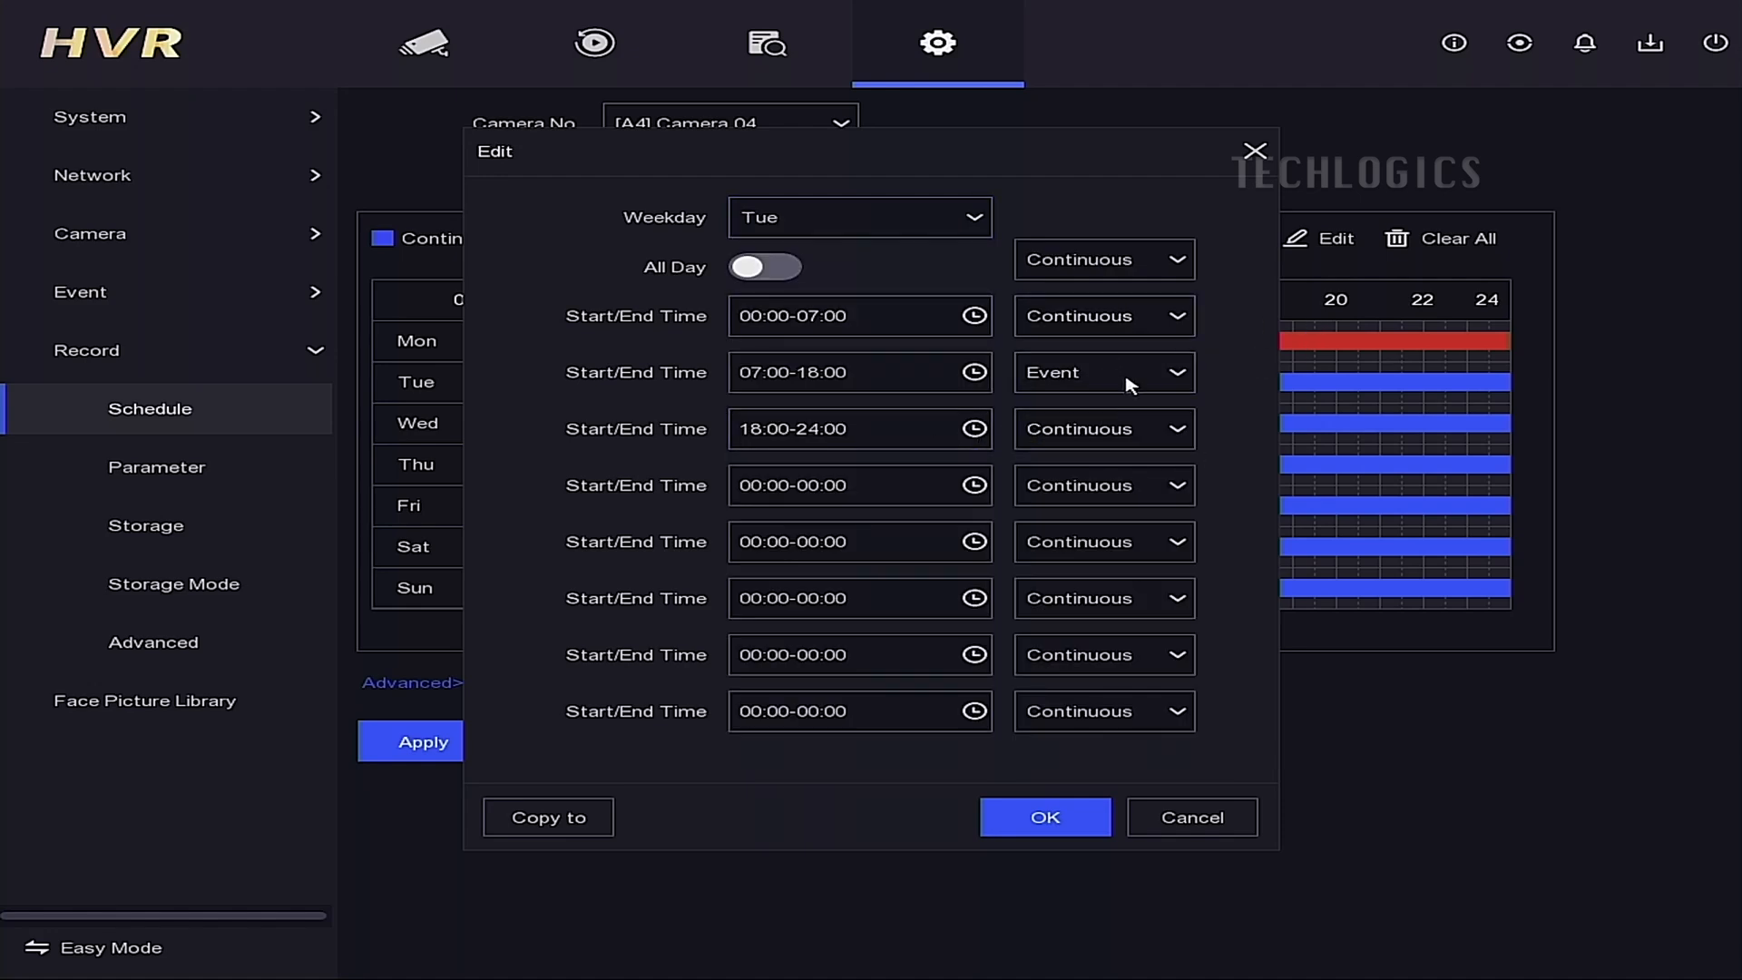
pyautogui.click(1093, 820)
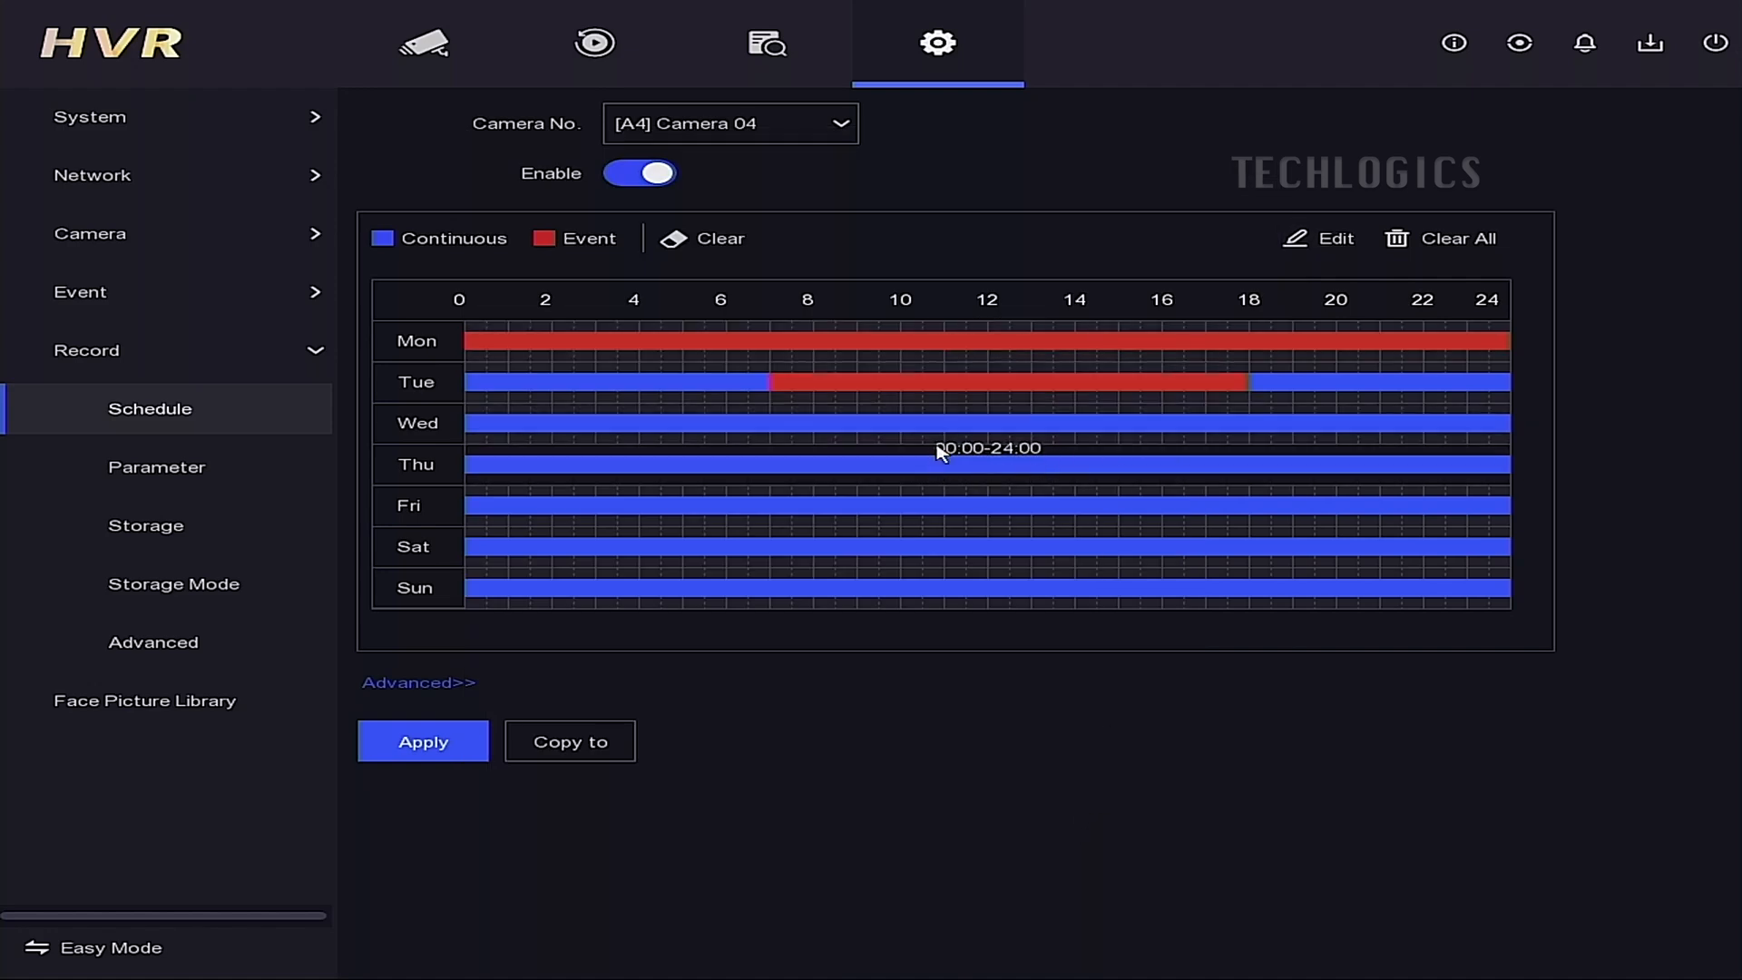
# - Copy Tuesday's recording schedule to days 3, 4, 5, 6 and 7, and apply the camera's schedule
pyautogui.click(1354, 253)
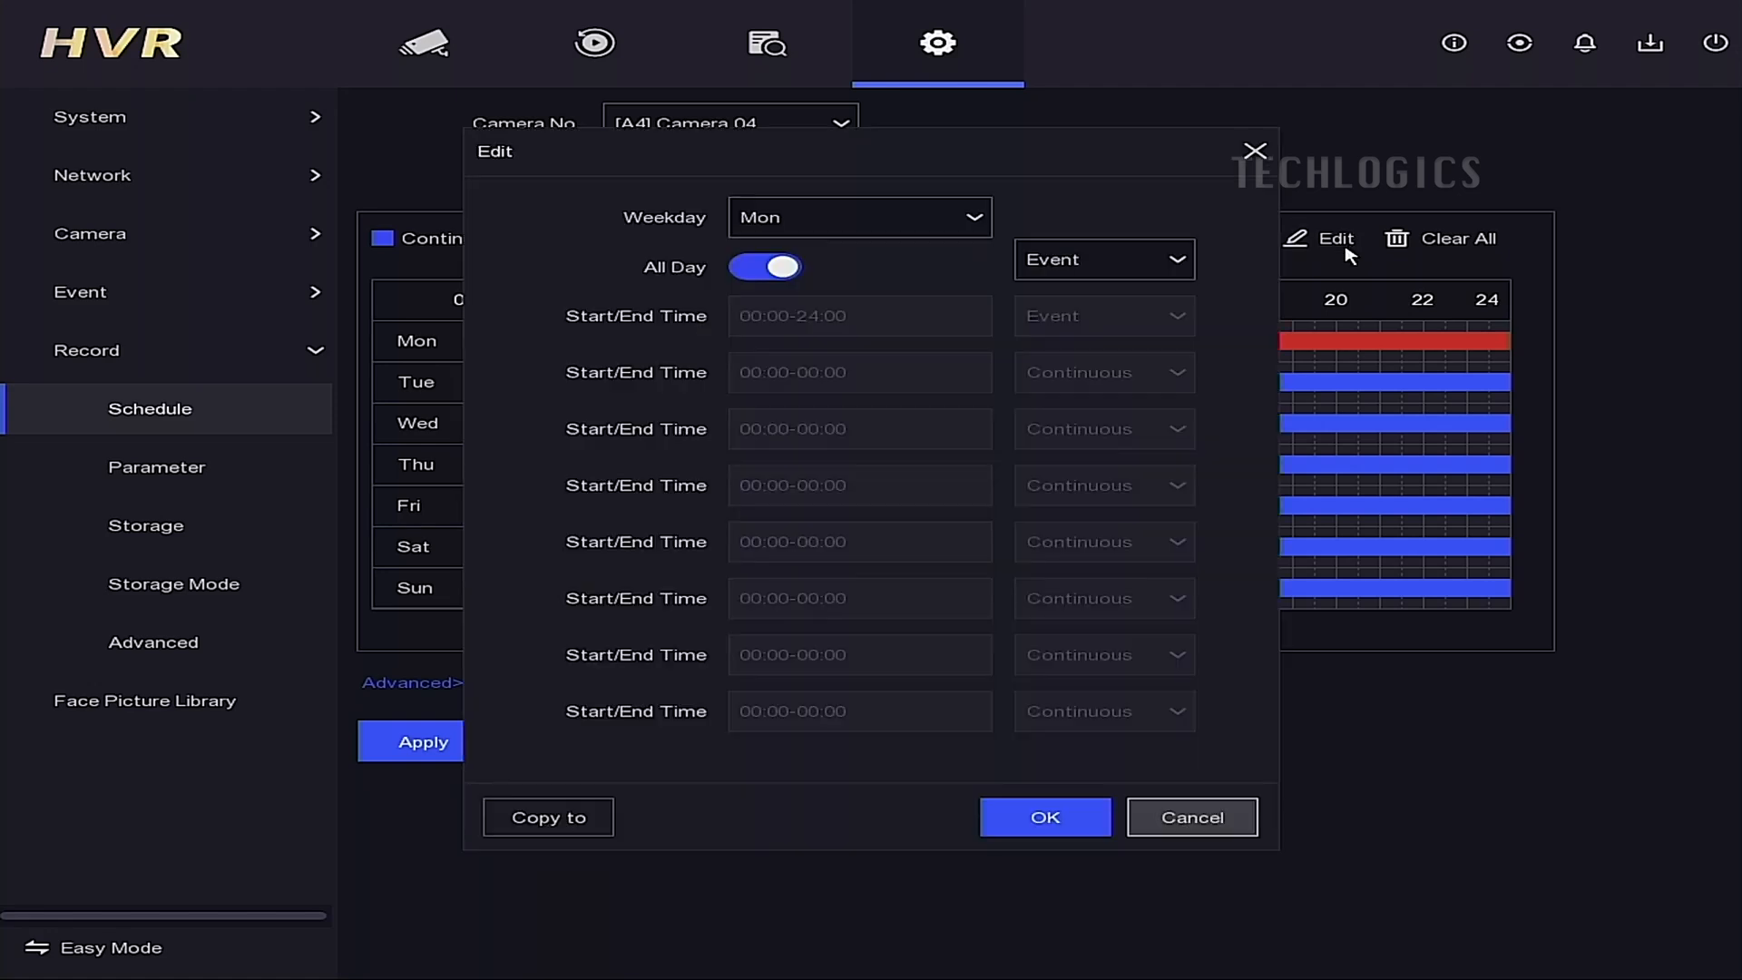
pyautogui.click(988, 224)
pyautogui.click(930, 303)
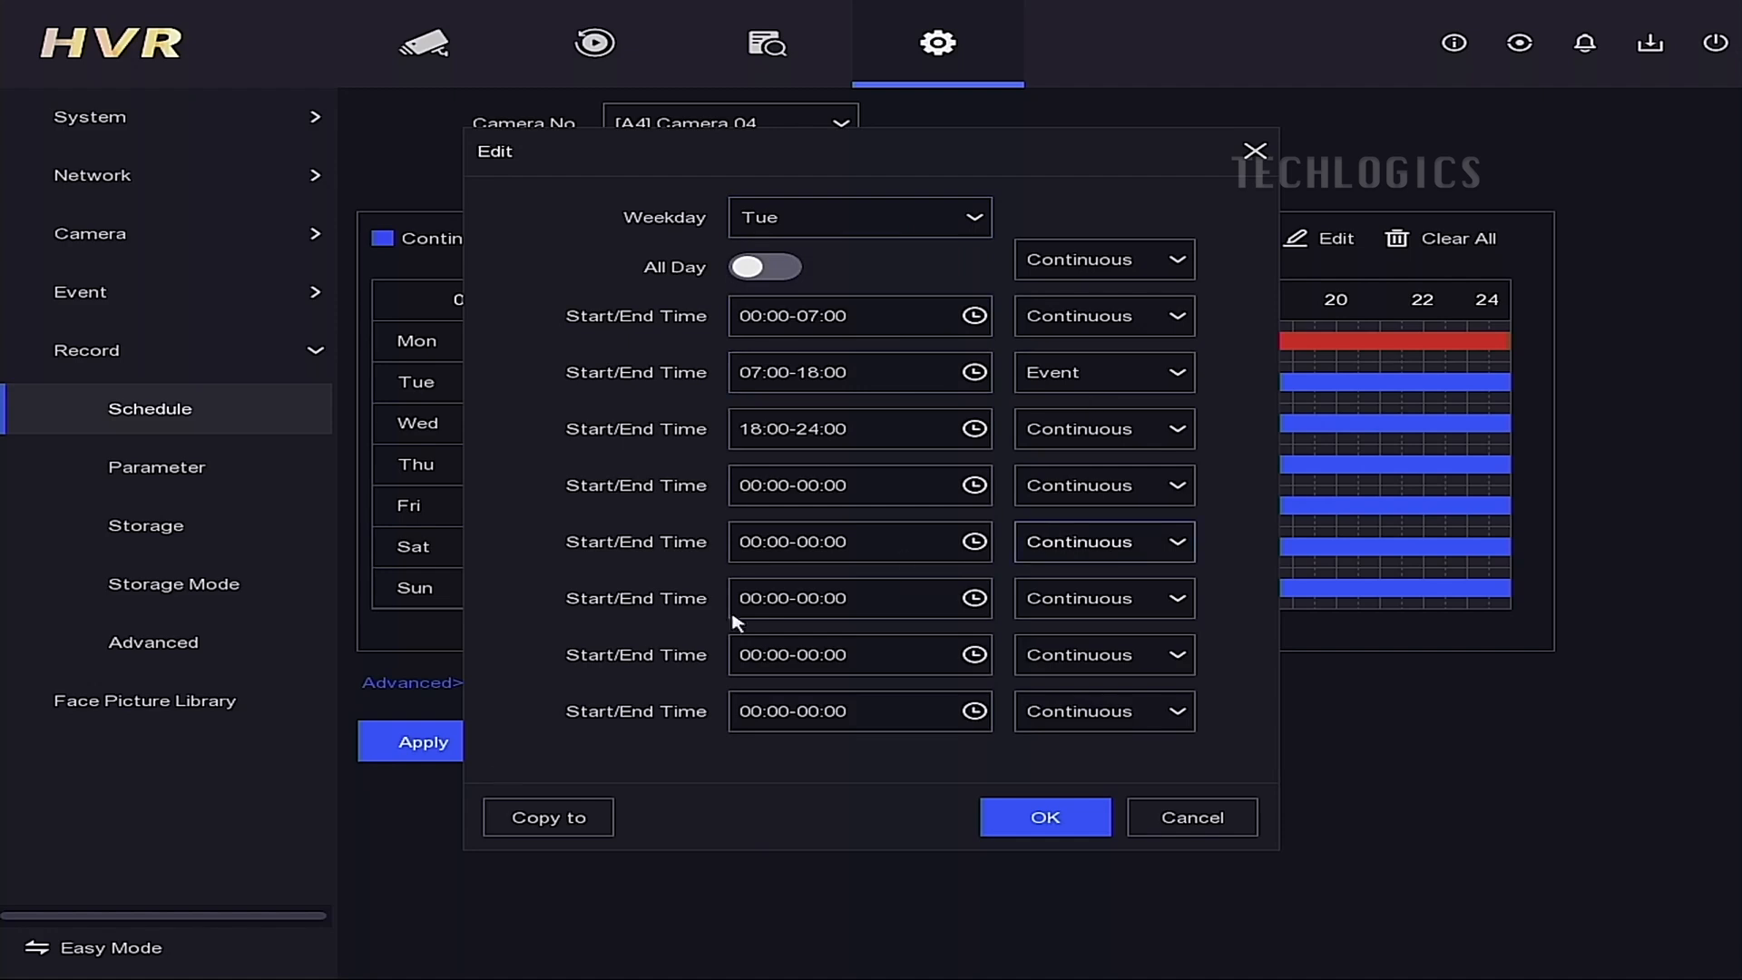
pyautogui.click(599, 820)
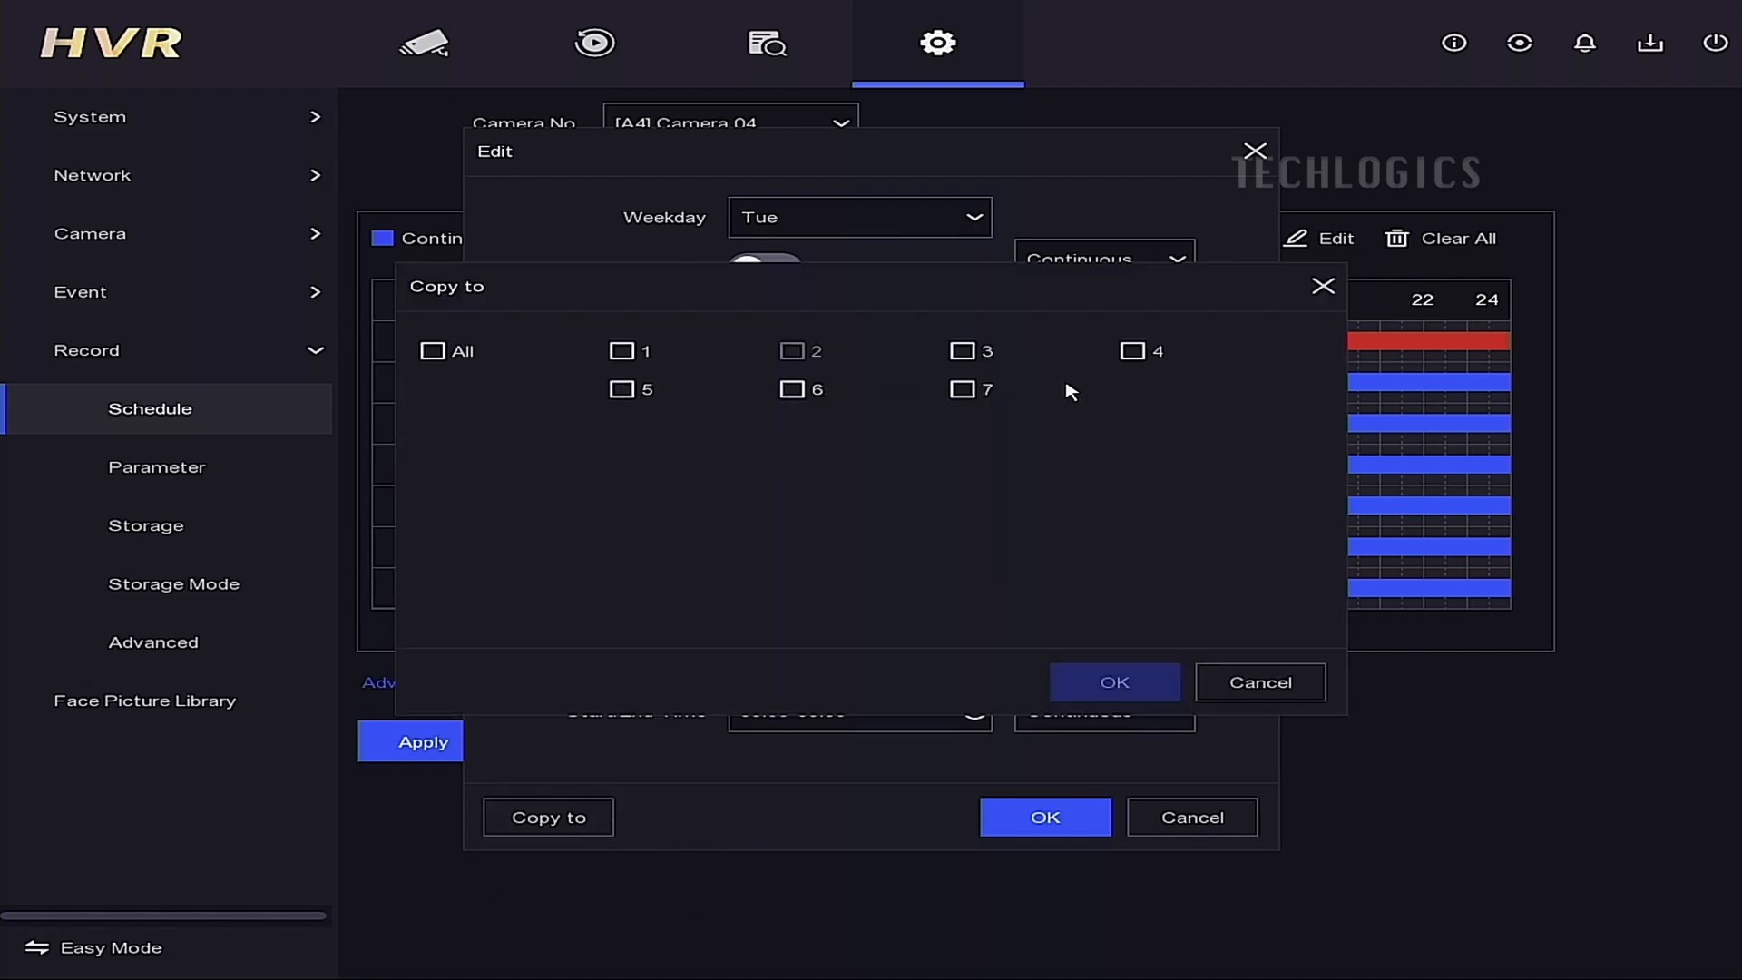
pyautogui.click(963, 352)
pyautogui.click(1134, 353)
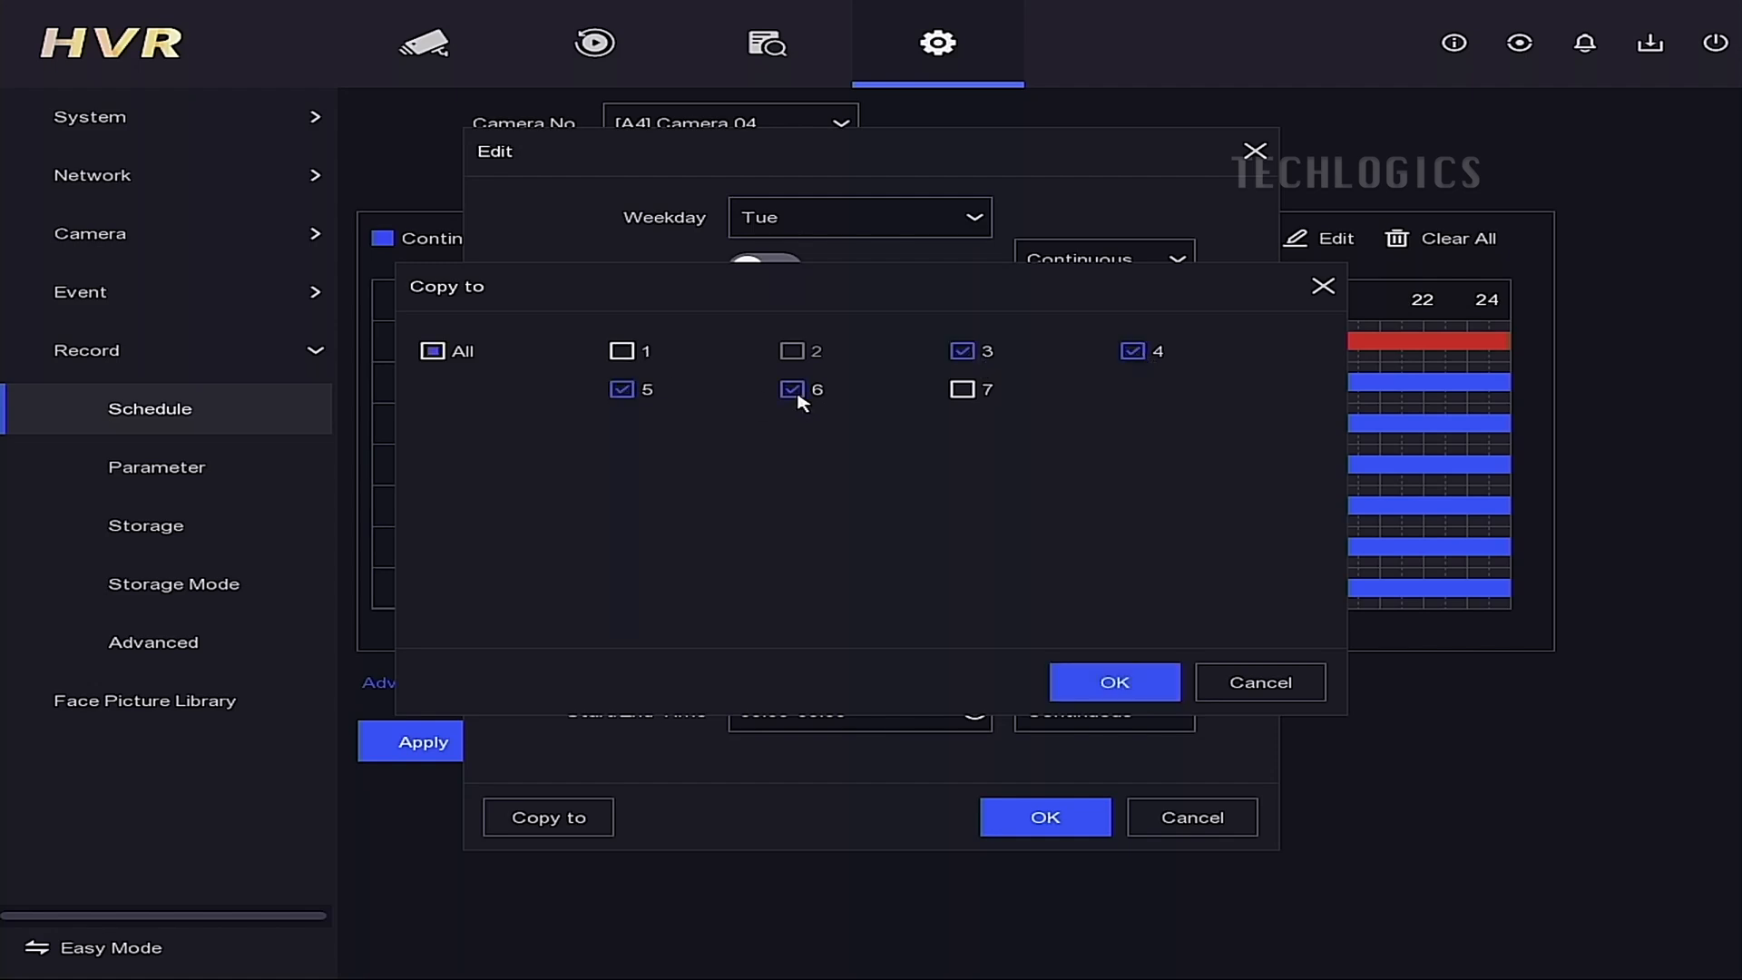
pyautogui.click(963, 391)
pyautogui.click(1097, 689)
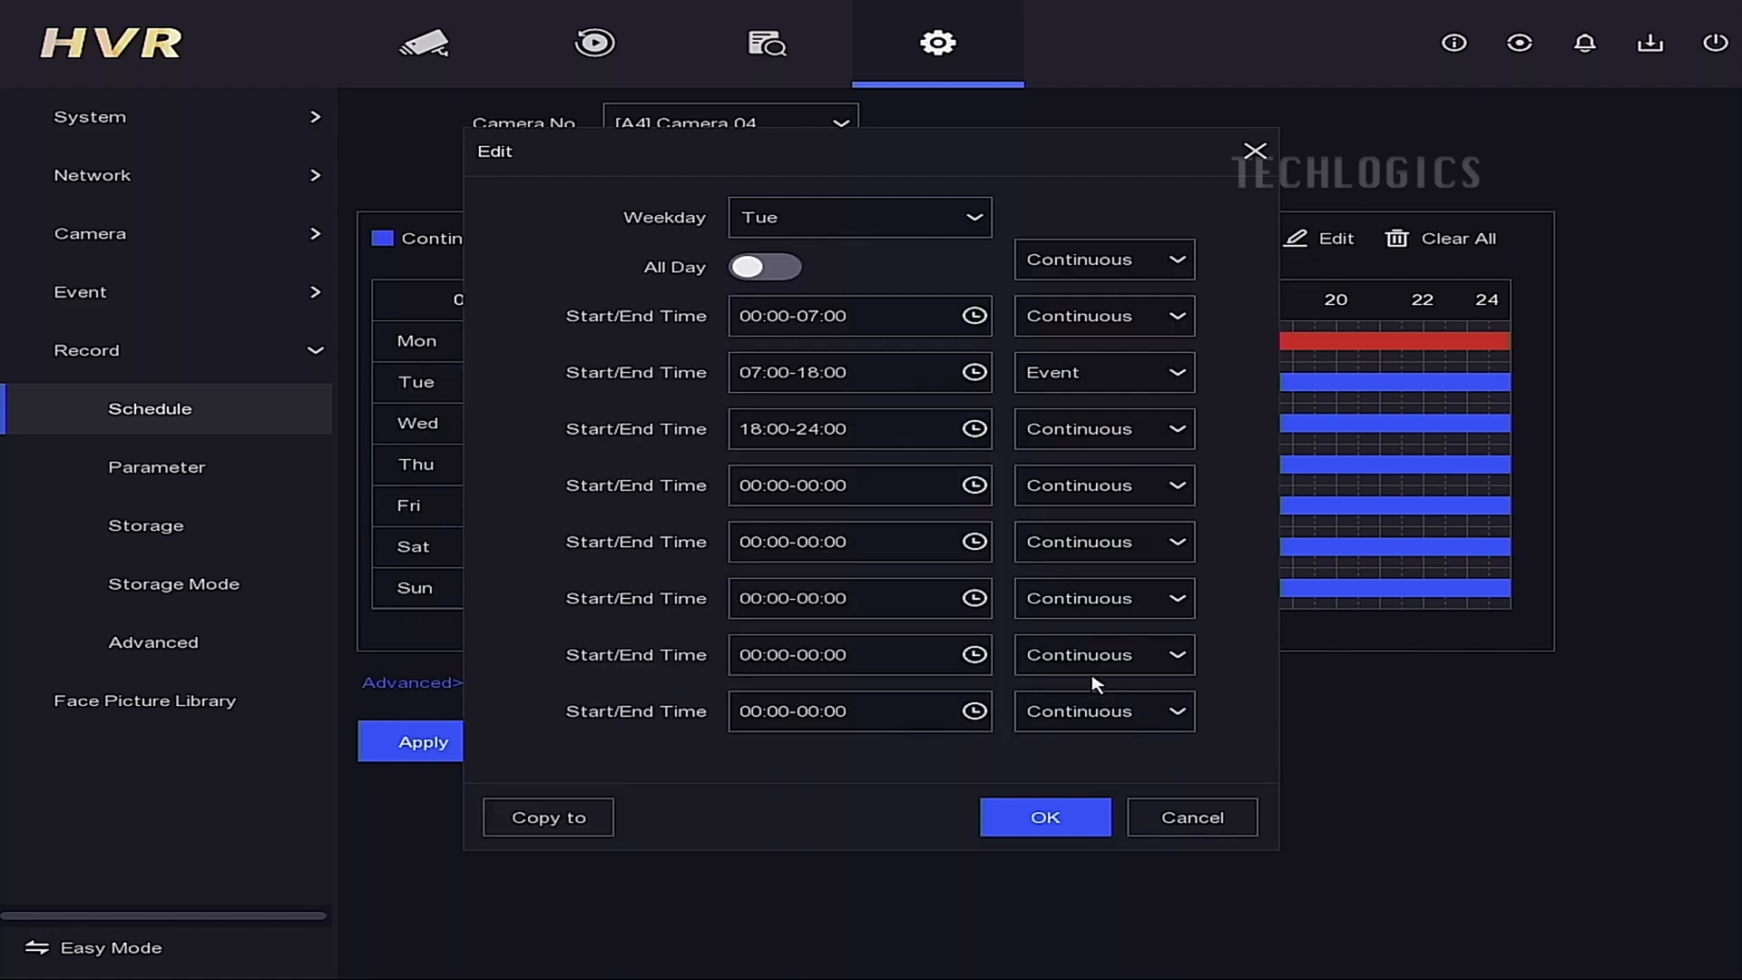
pyautogui.click(1068, 818)
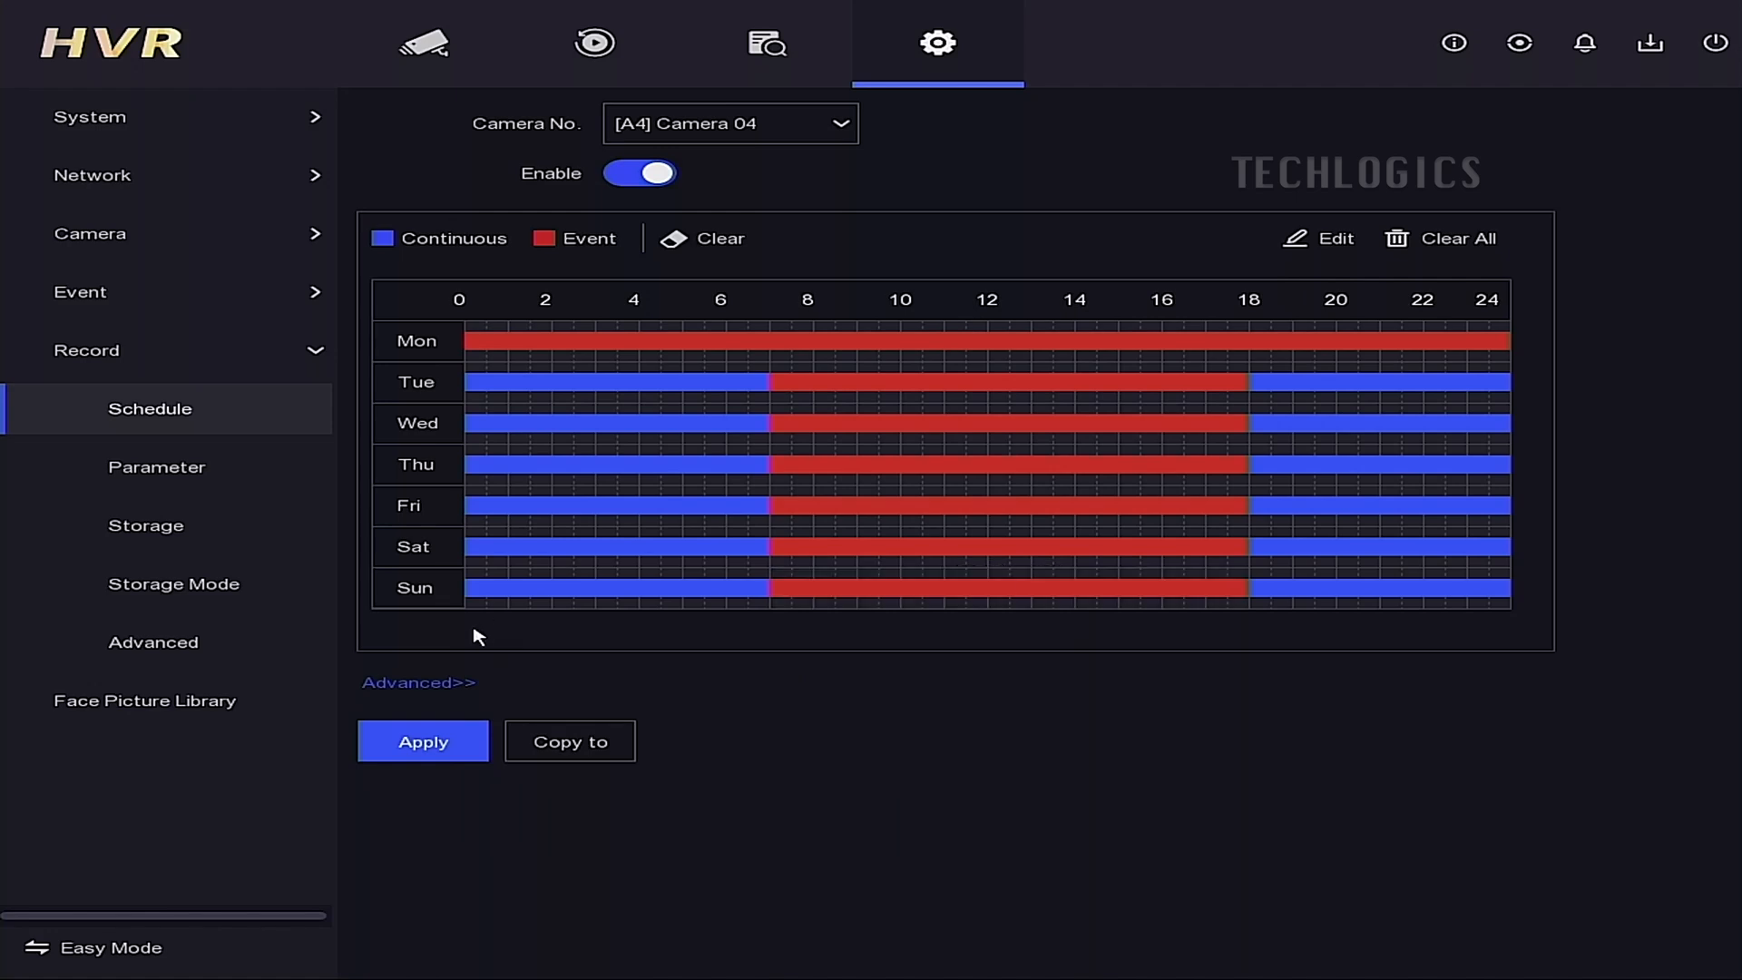
pyautogui.click(431, 735)
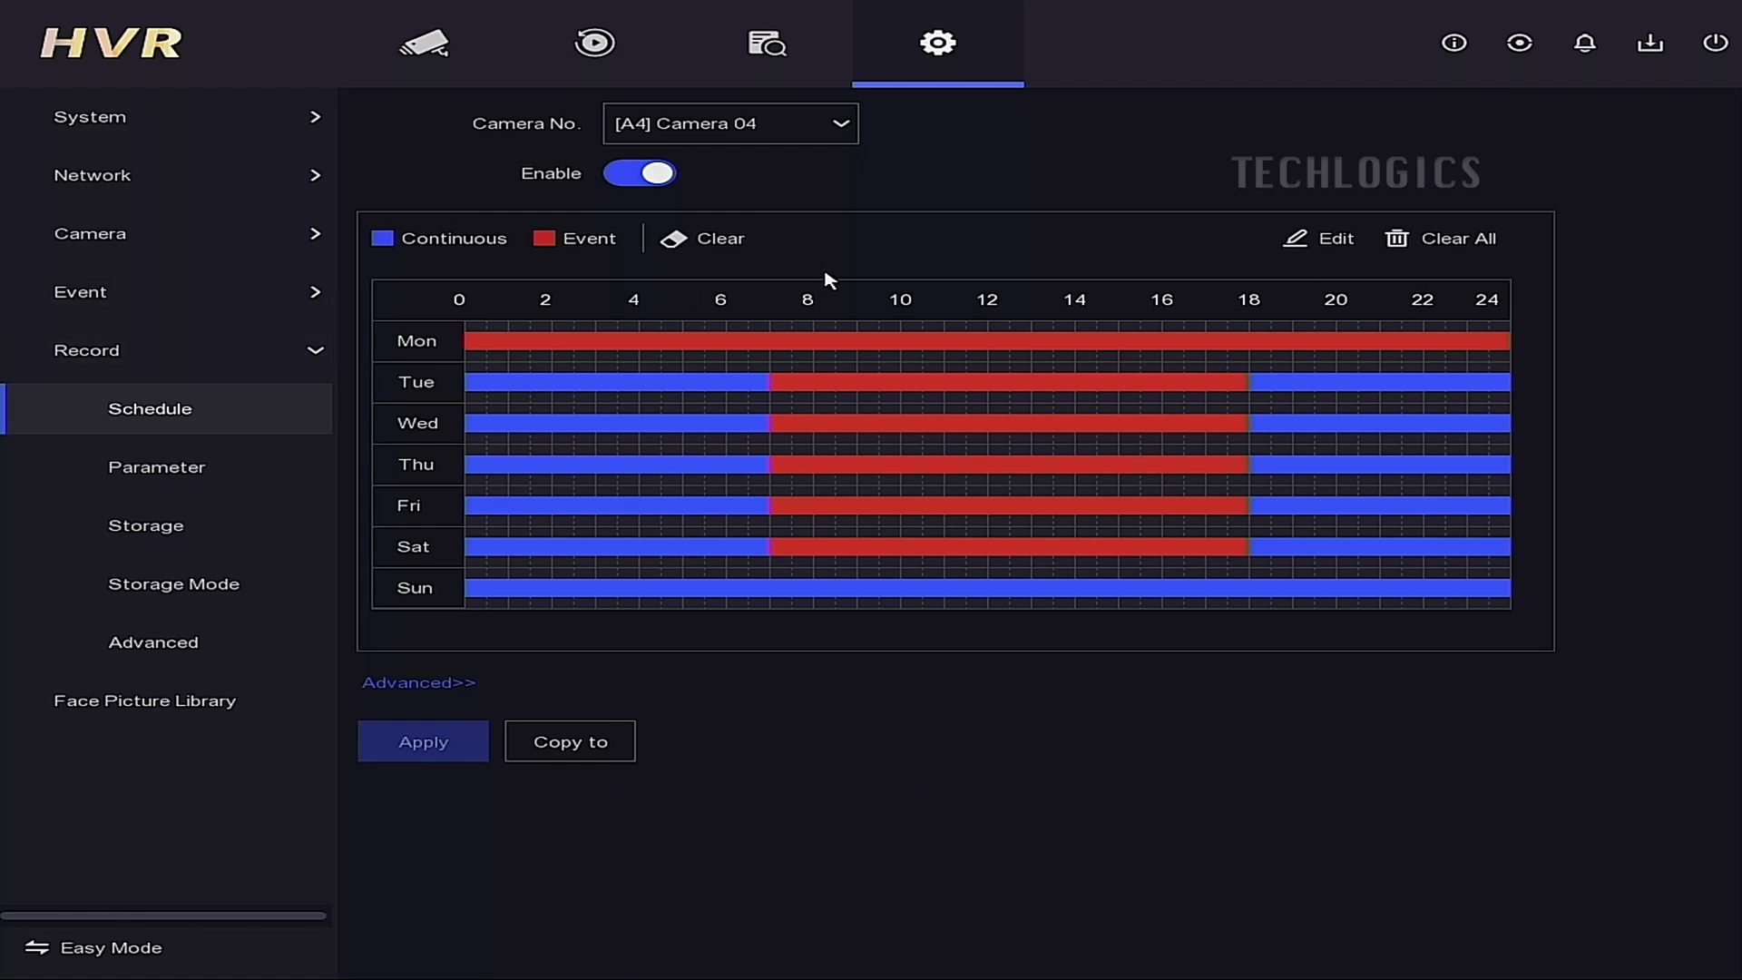
# - Enable motion detection for [A4] Camera 04 and set its sensitivity to 60
pyautogui.click(423, 43)
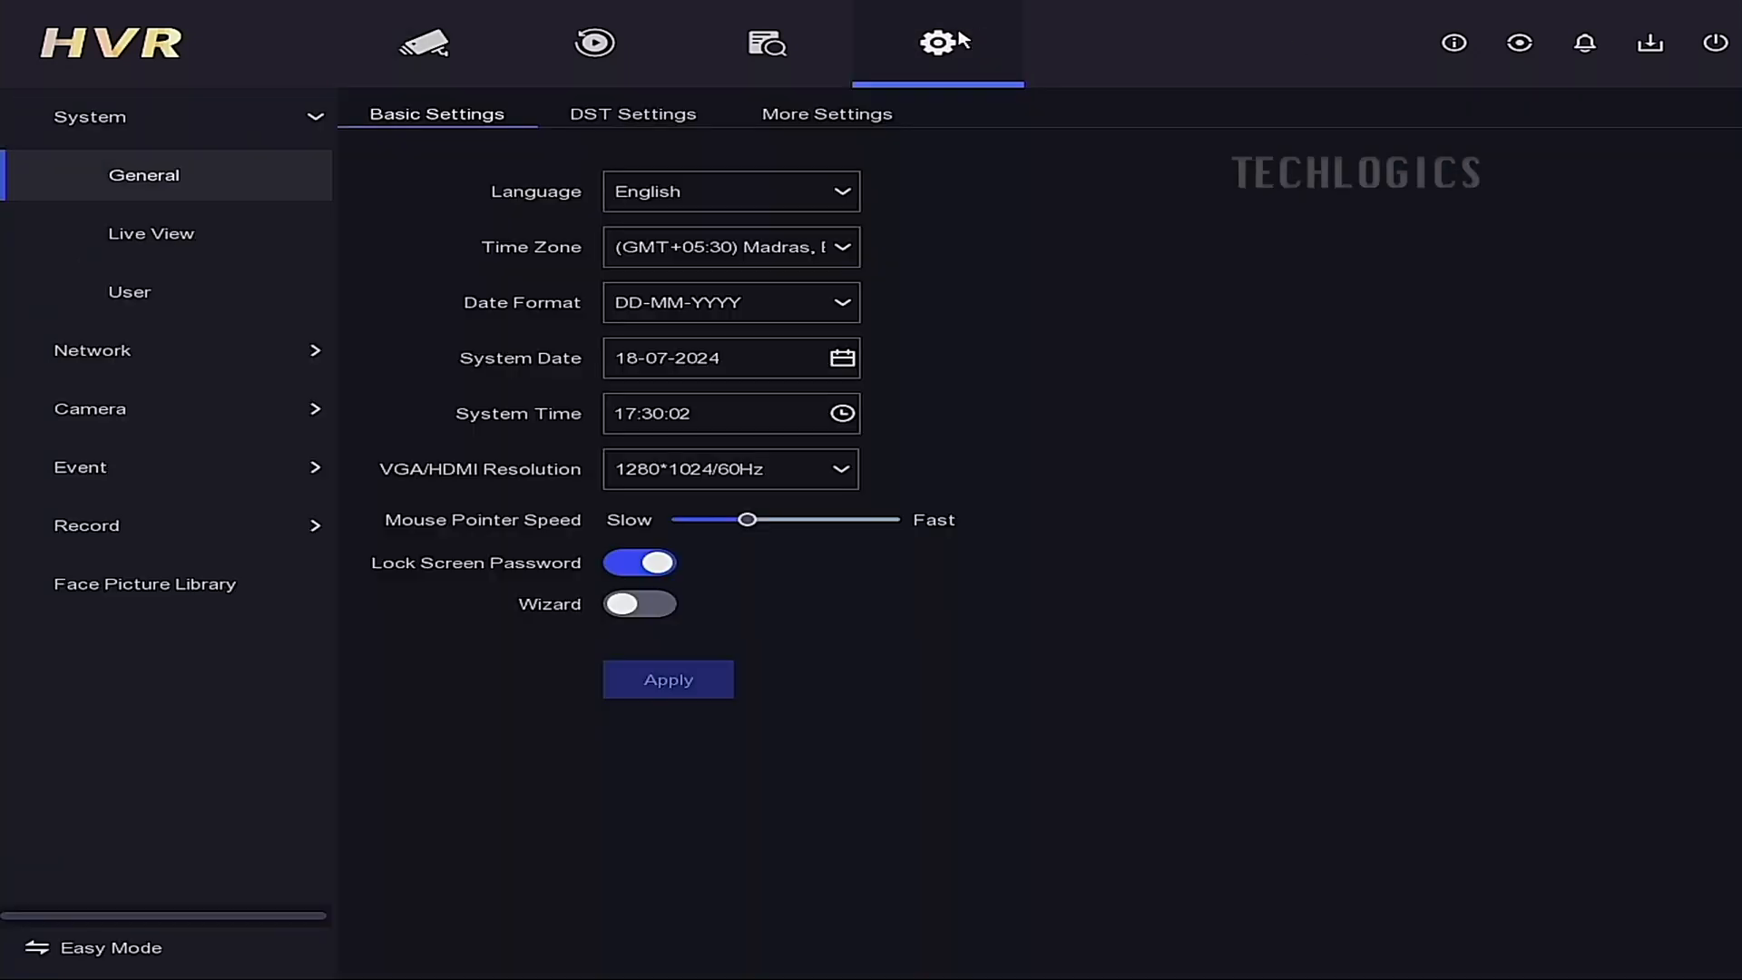
pyautogui.click(200, 481)
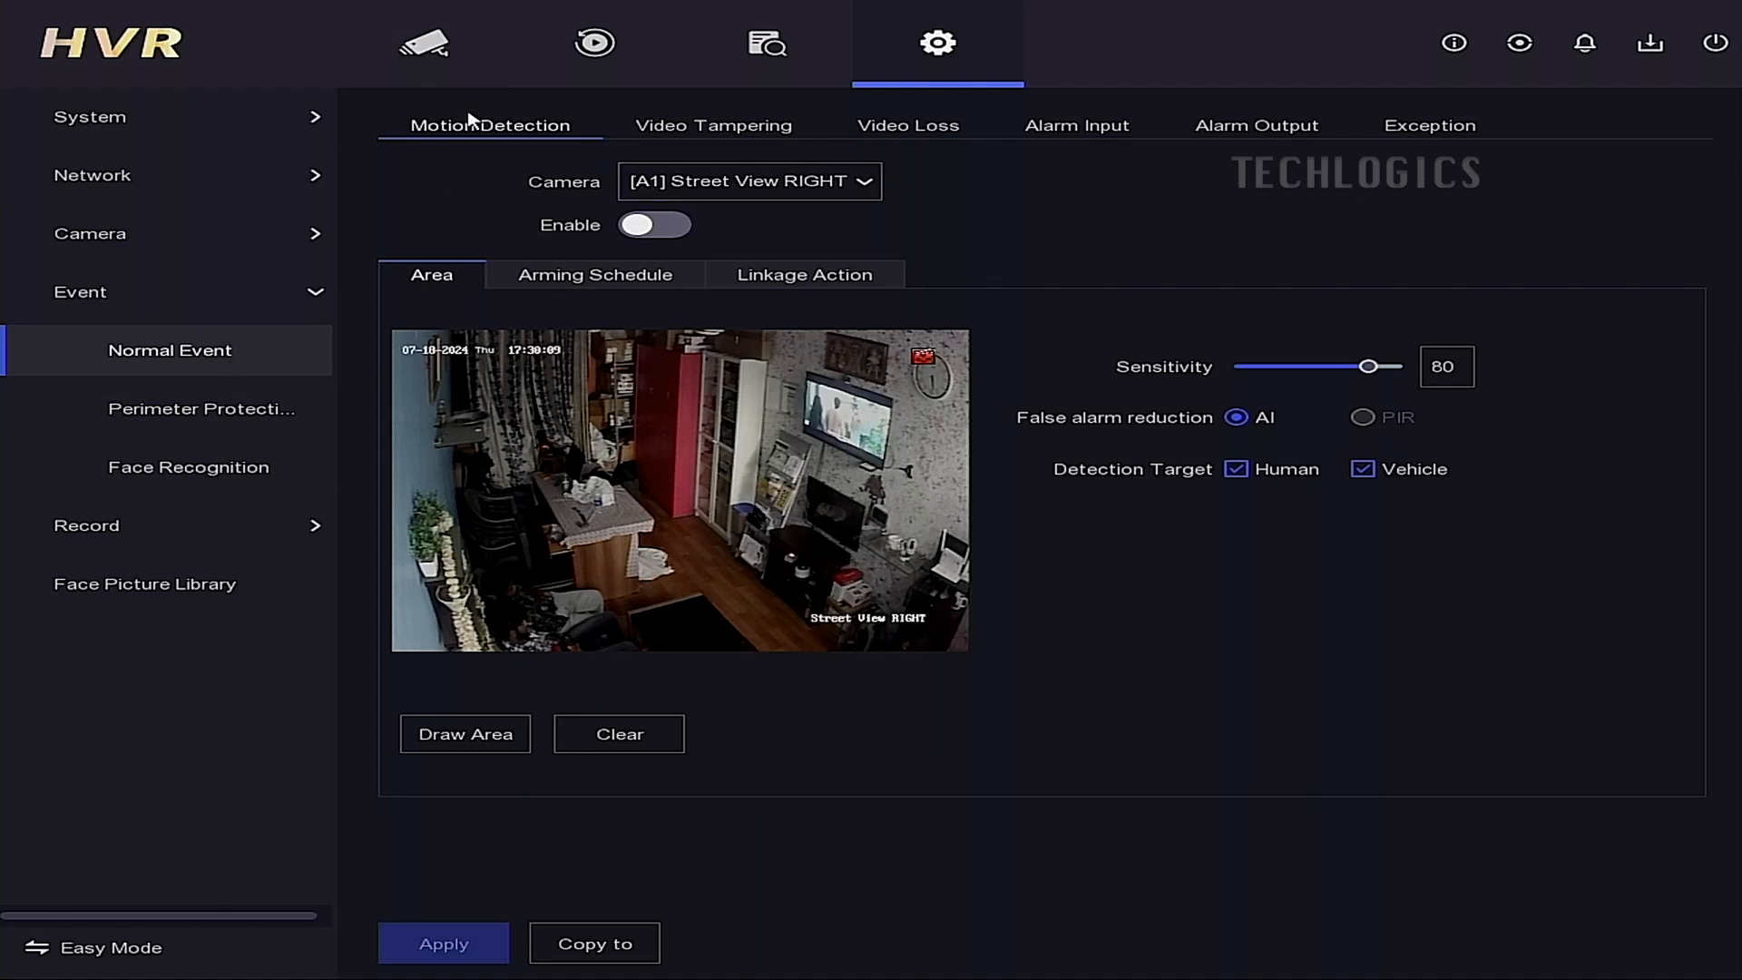
pyautogui.click(782, 186)
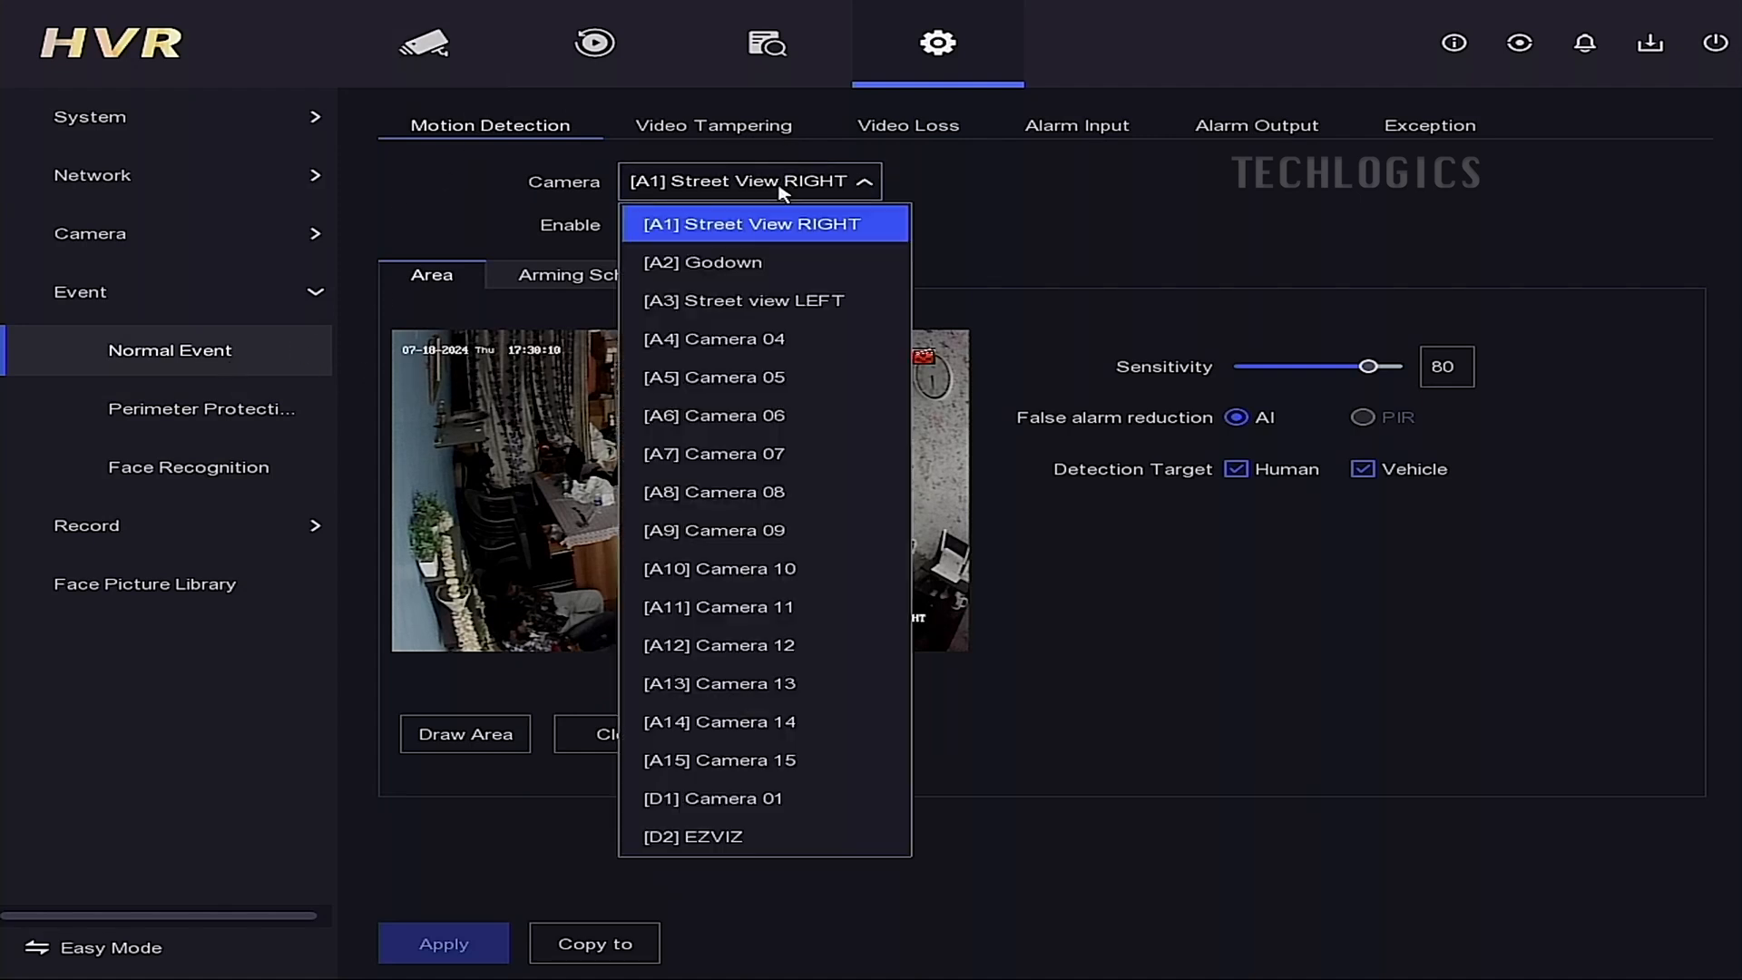
pyautogui.click(778, 343)
pyautogui.click(680, 228)
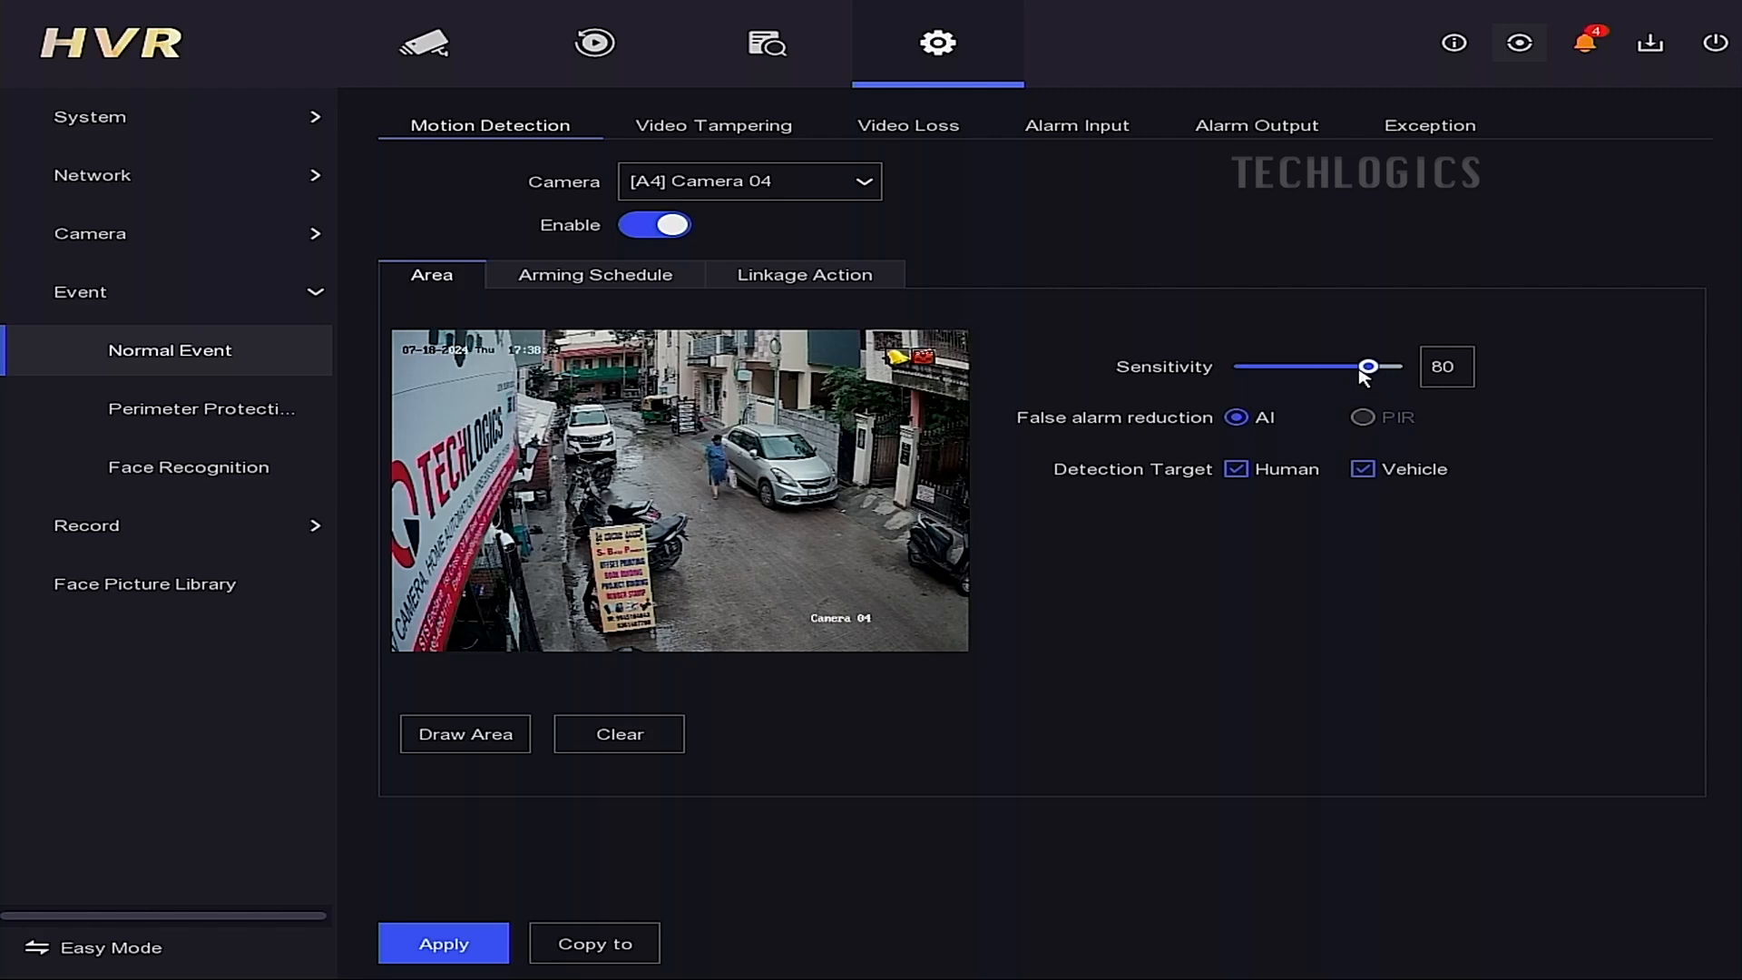
pyautogui.moveTo(1365, 367); pyautogui.dragTo(1334, 366)
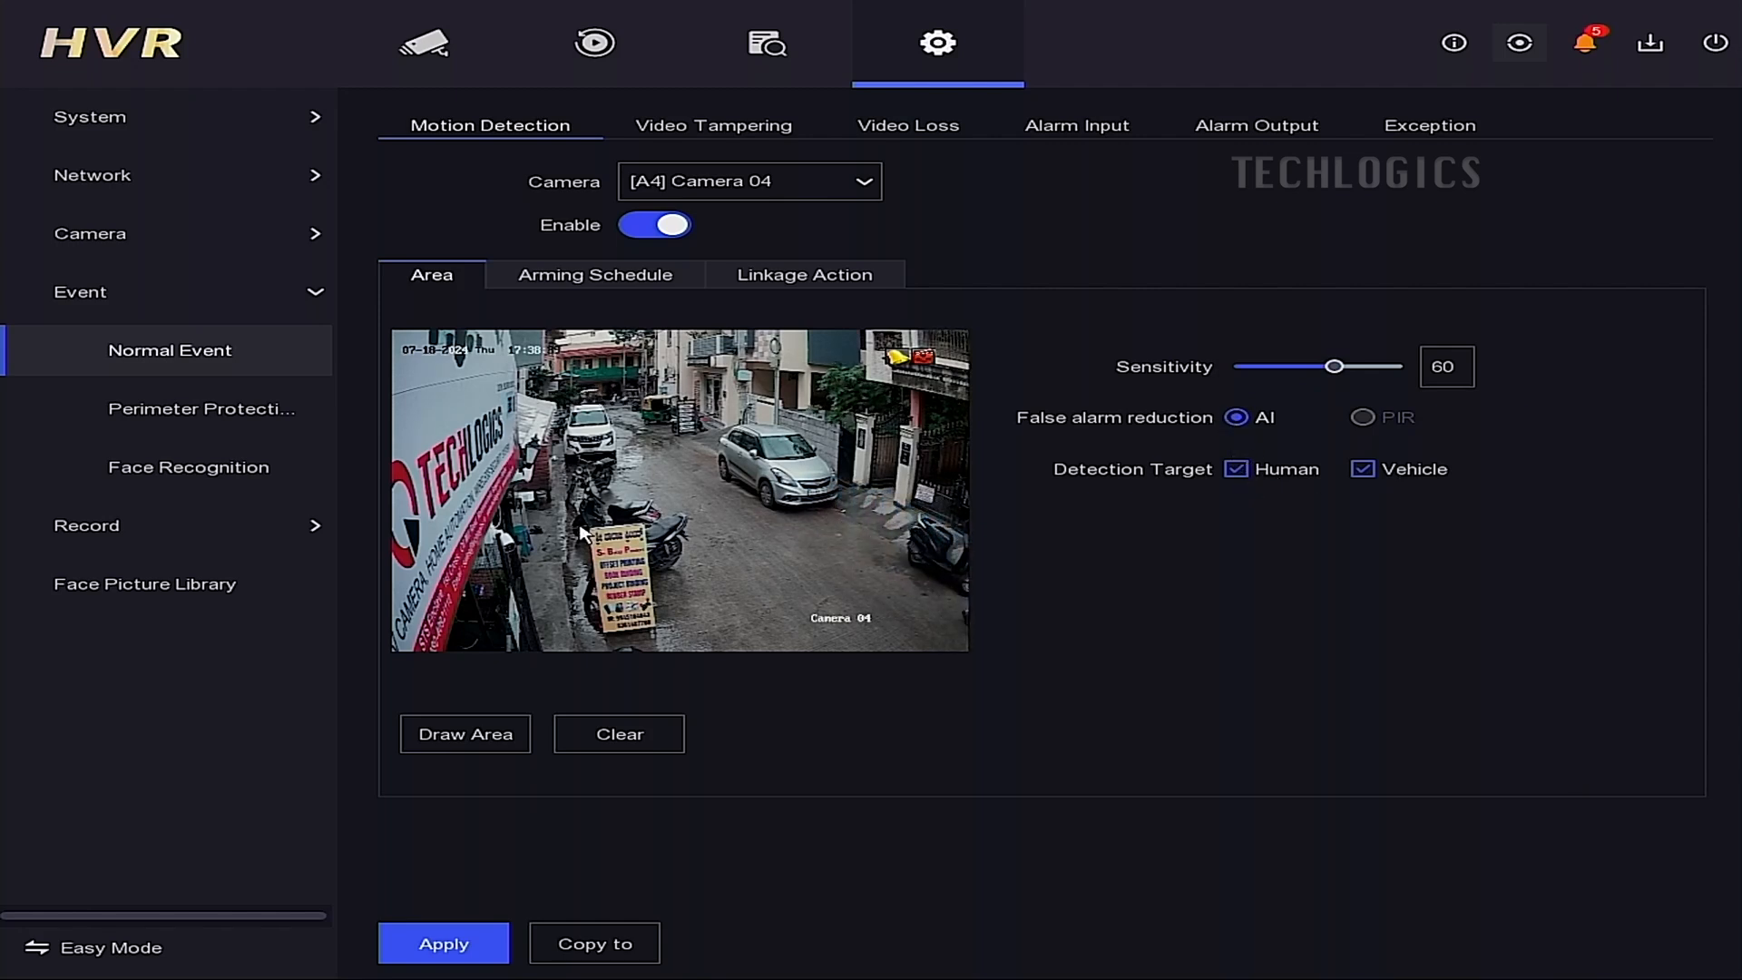
# - Draw a four-sided motion detection area over the road between the silver car and the parked motorcycles, and apply the settings
pyautogui.click(506, 737)
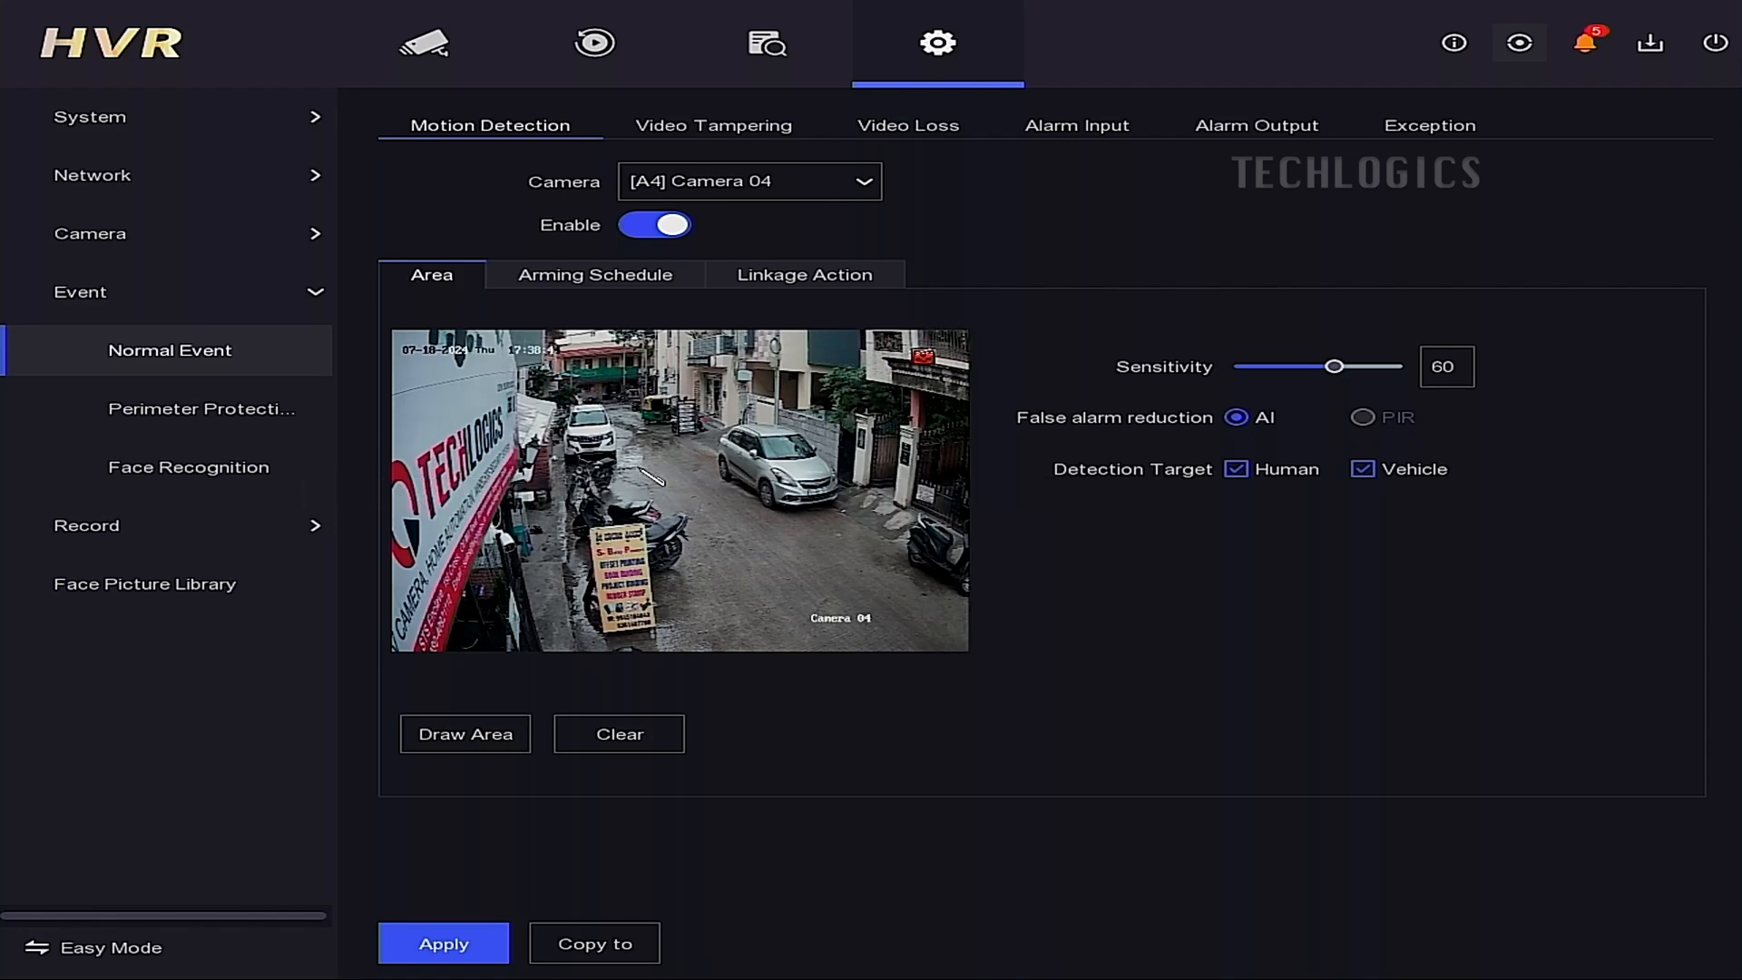
pyautogui.click(729, 439)
pyautogui.click(927, 559)
pyautogui.click(720, 602)
pyautogui.rightClick(720, 606)
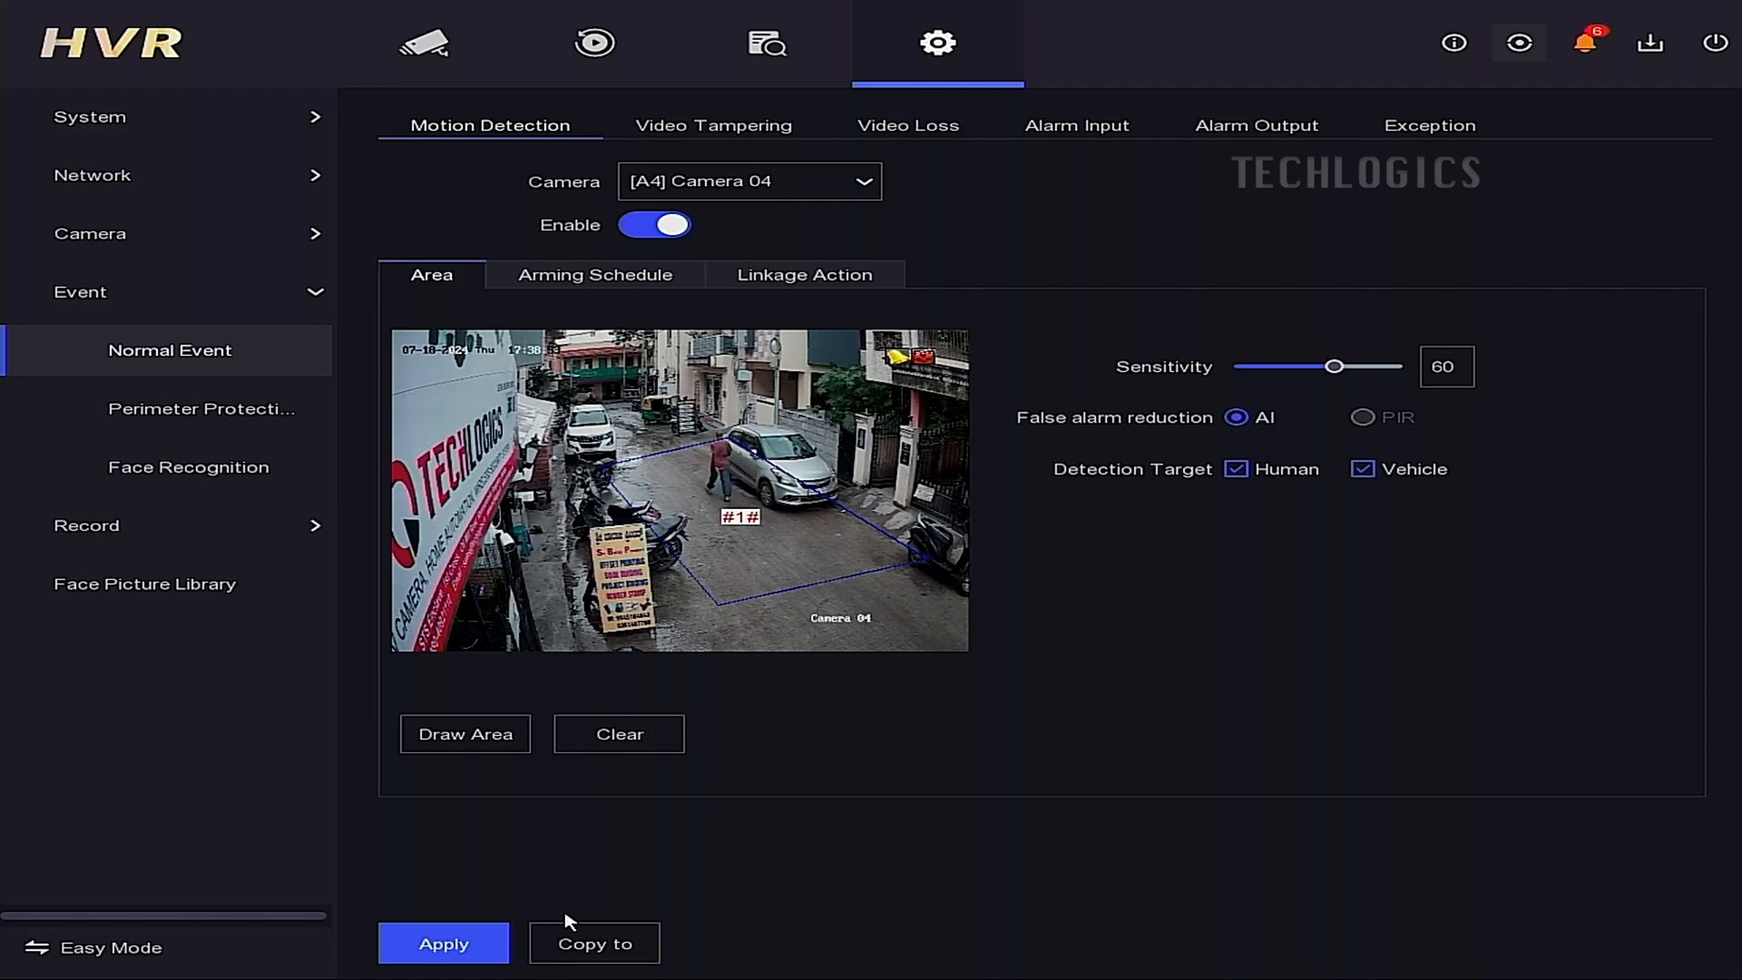
pyautogui.click(471, 938)
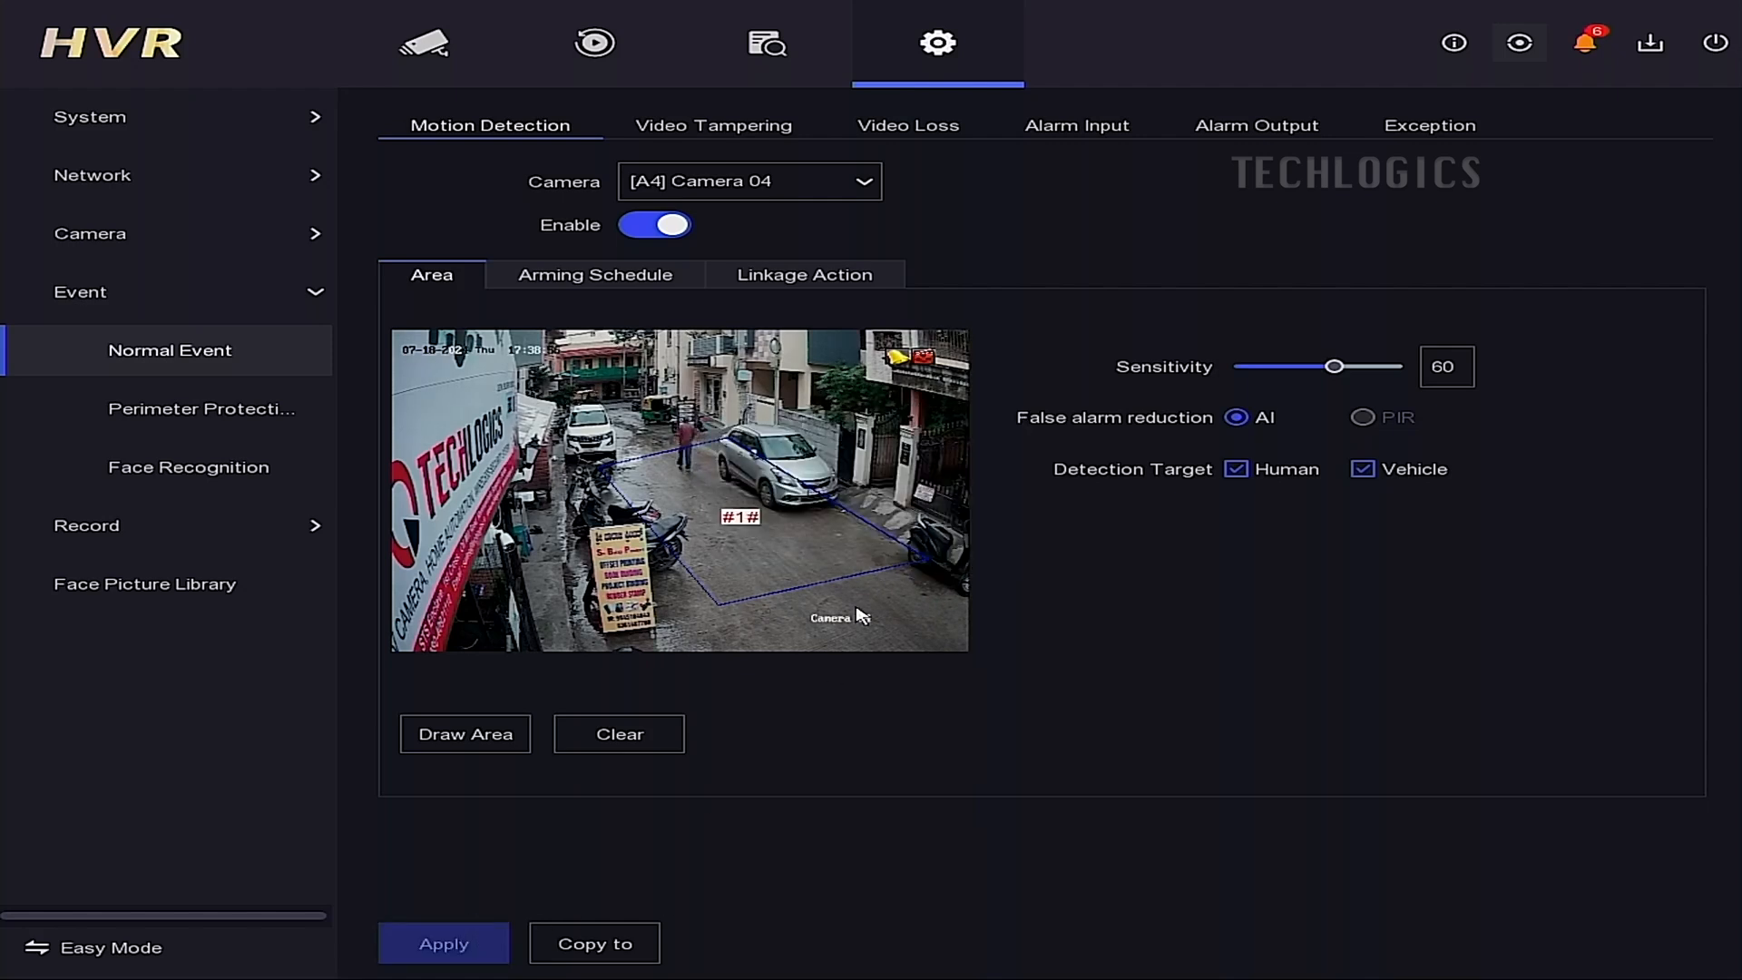
# - Review the arming schedule and linkage actions of Camera 04's motion detection, then return to its detection area
pyautogui.click(607, 279)
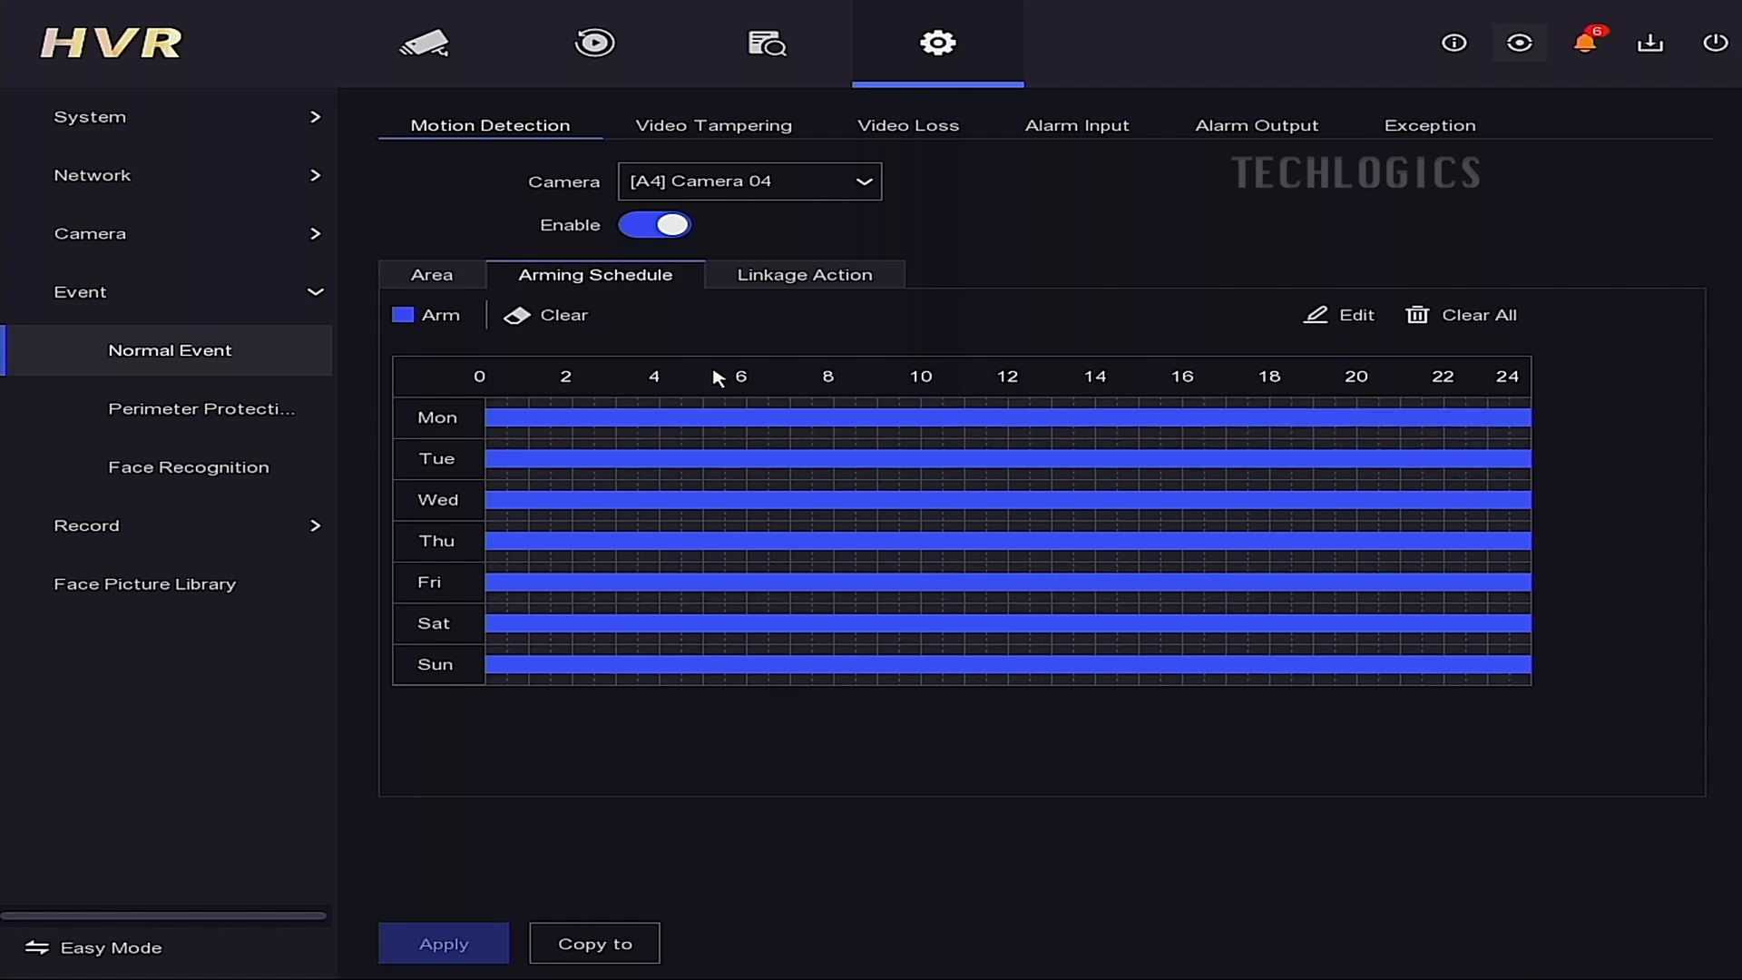
pyautogui.click(748, 290)
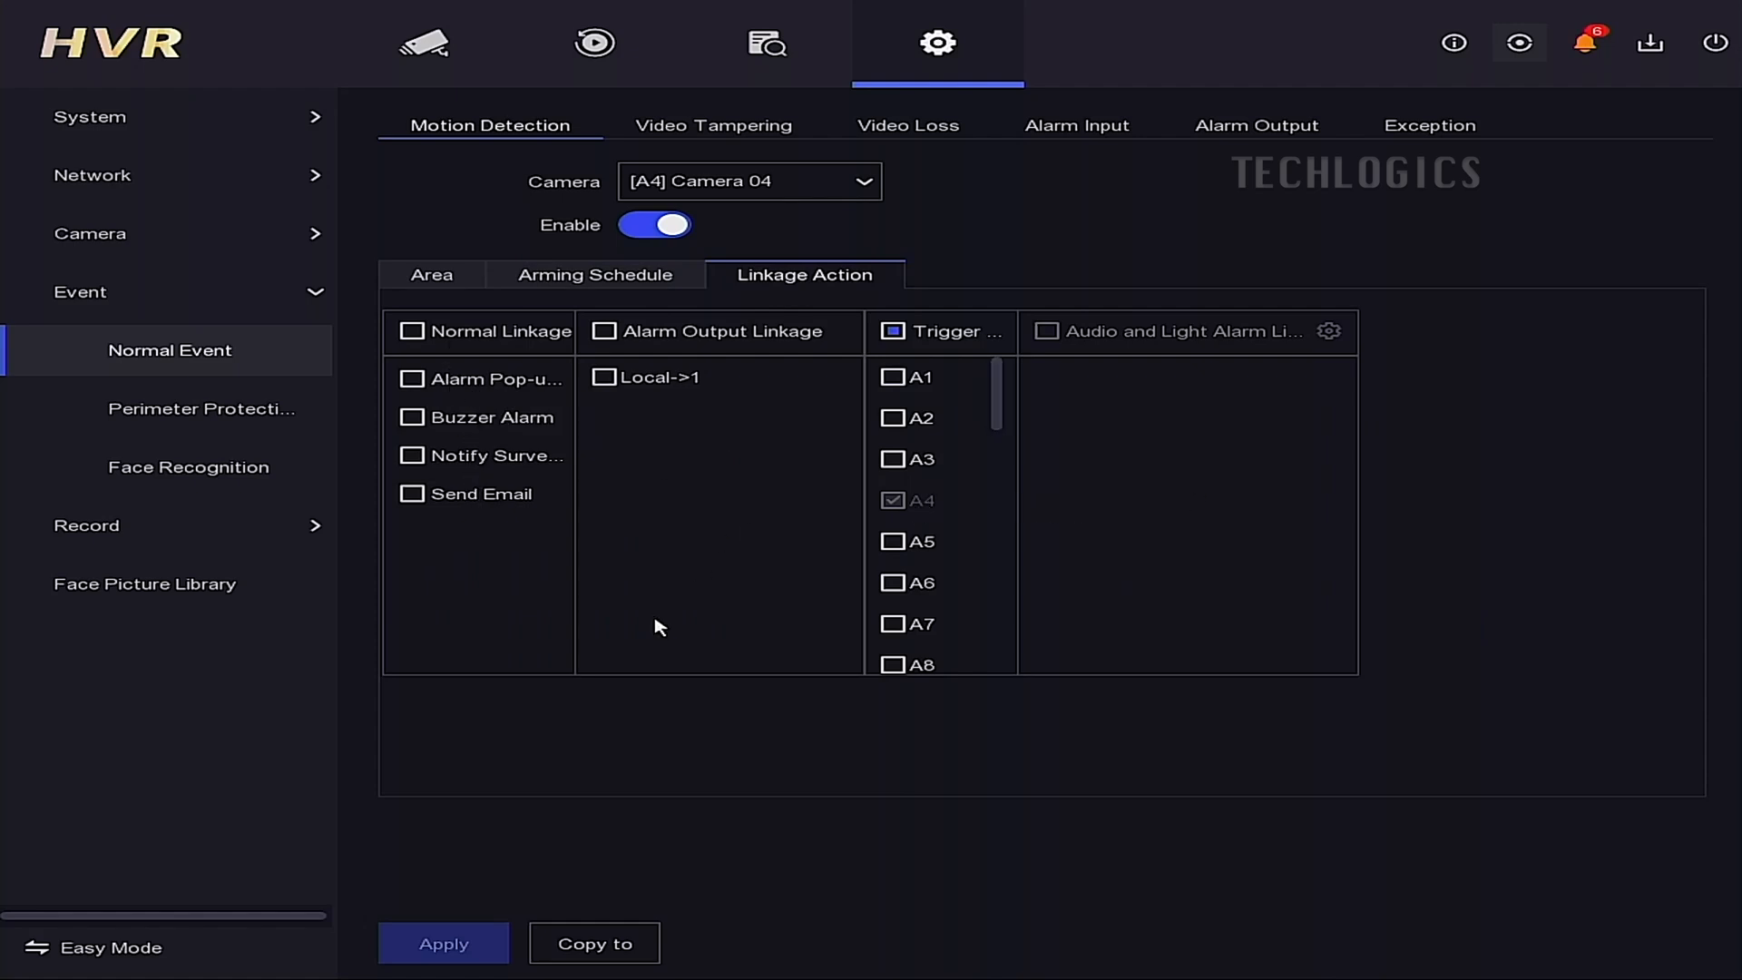
pyautogui.click(441, 276)
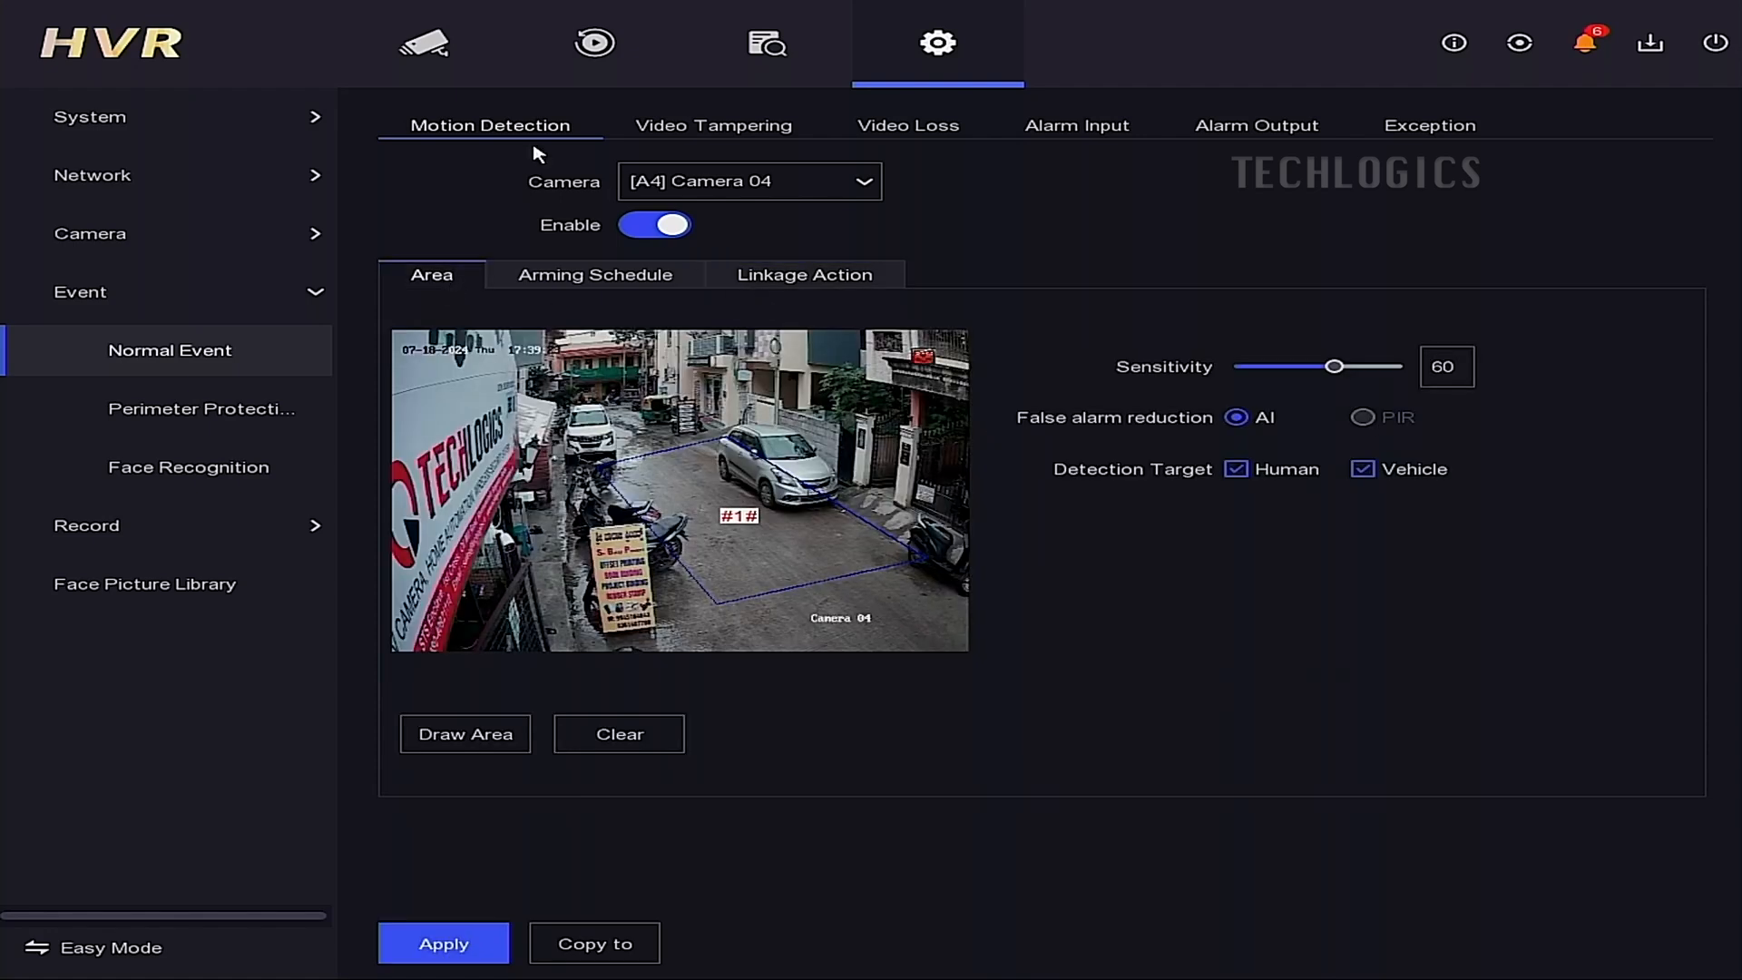
# - Check Camera 04 in live view, switching between the four-camera split and its single-camera view
pyautogui.click(420, 49)
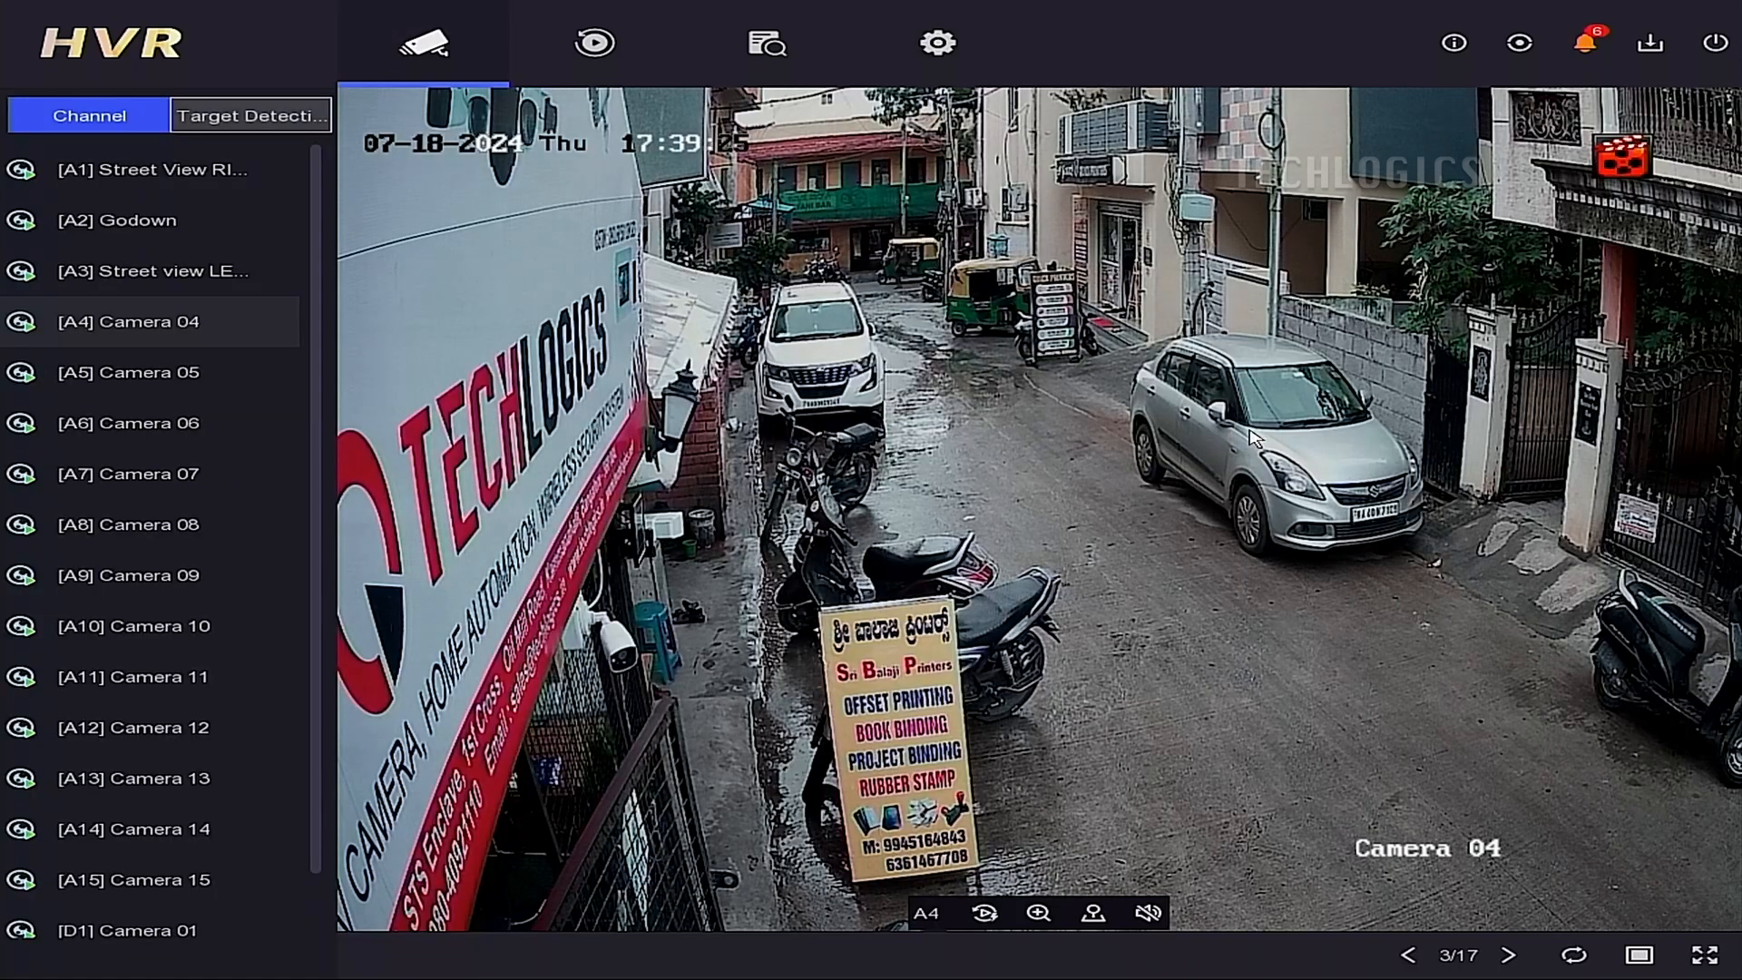
pyautogui.doubleClick(1252, 439)
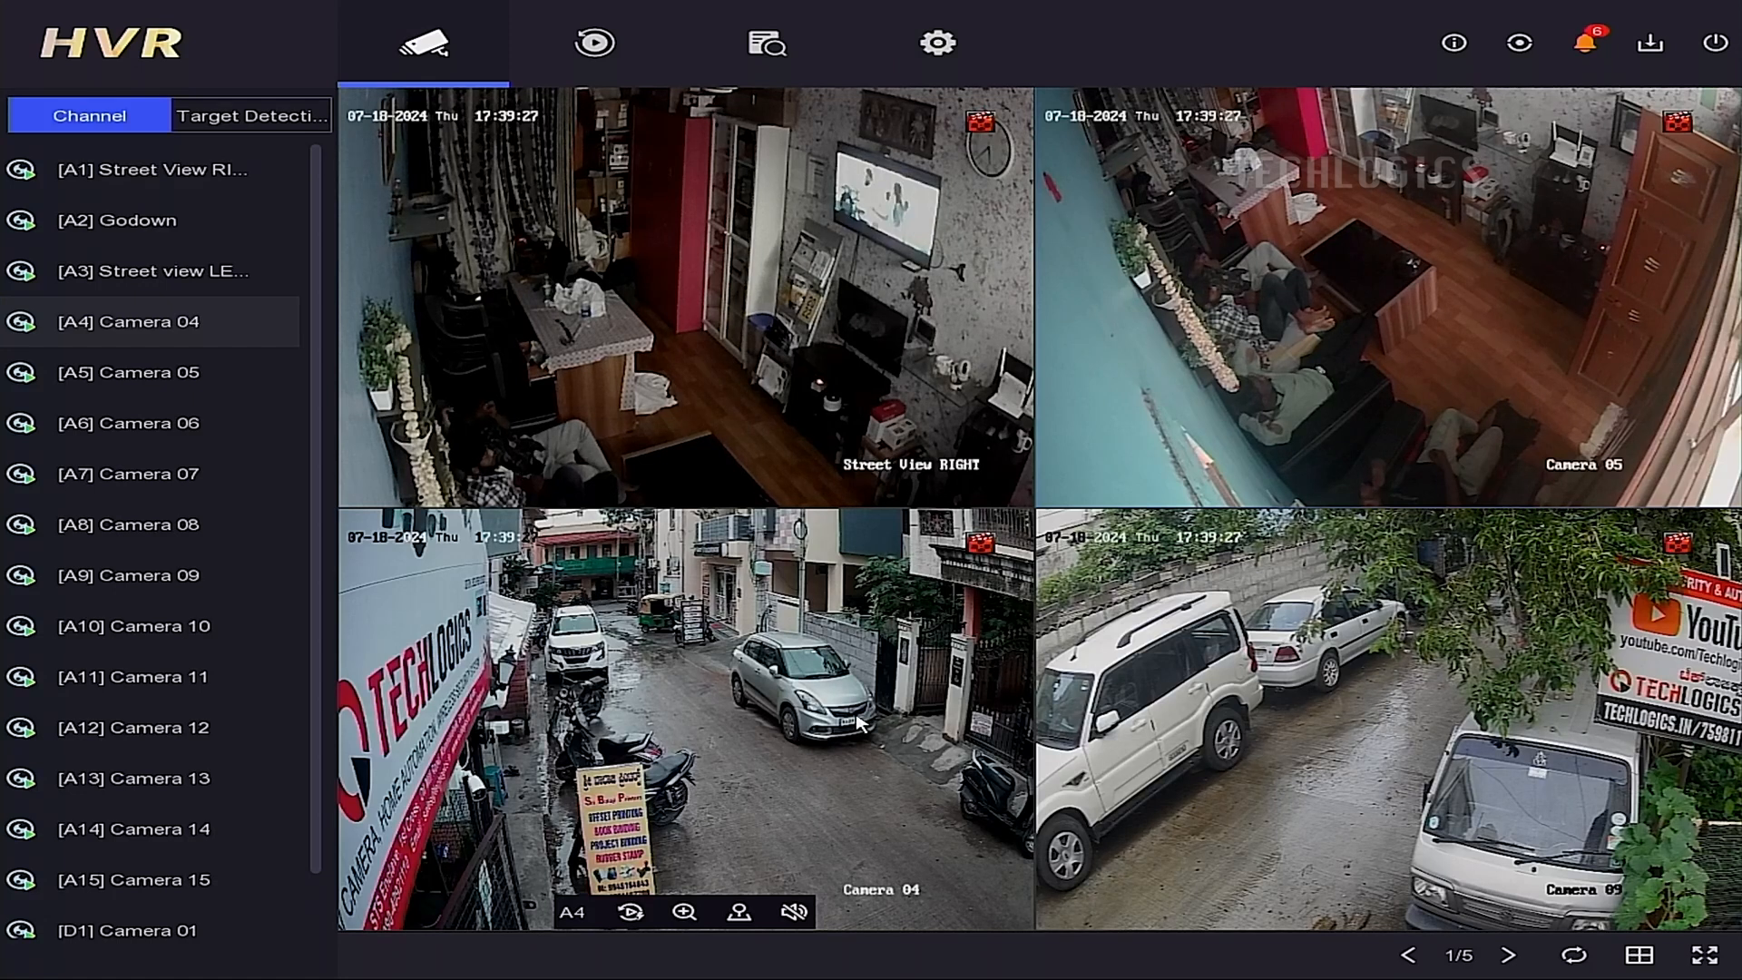
pyautogui.doubleClick(858, 722)
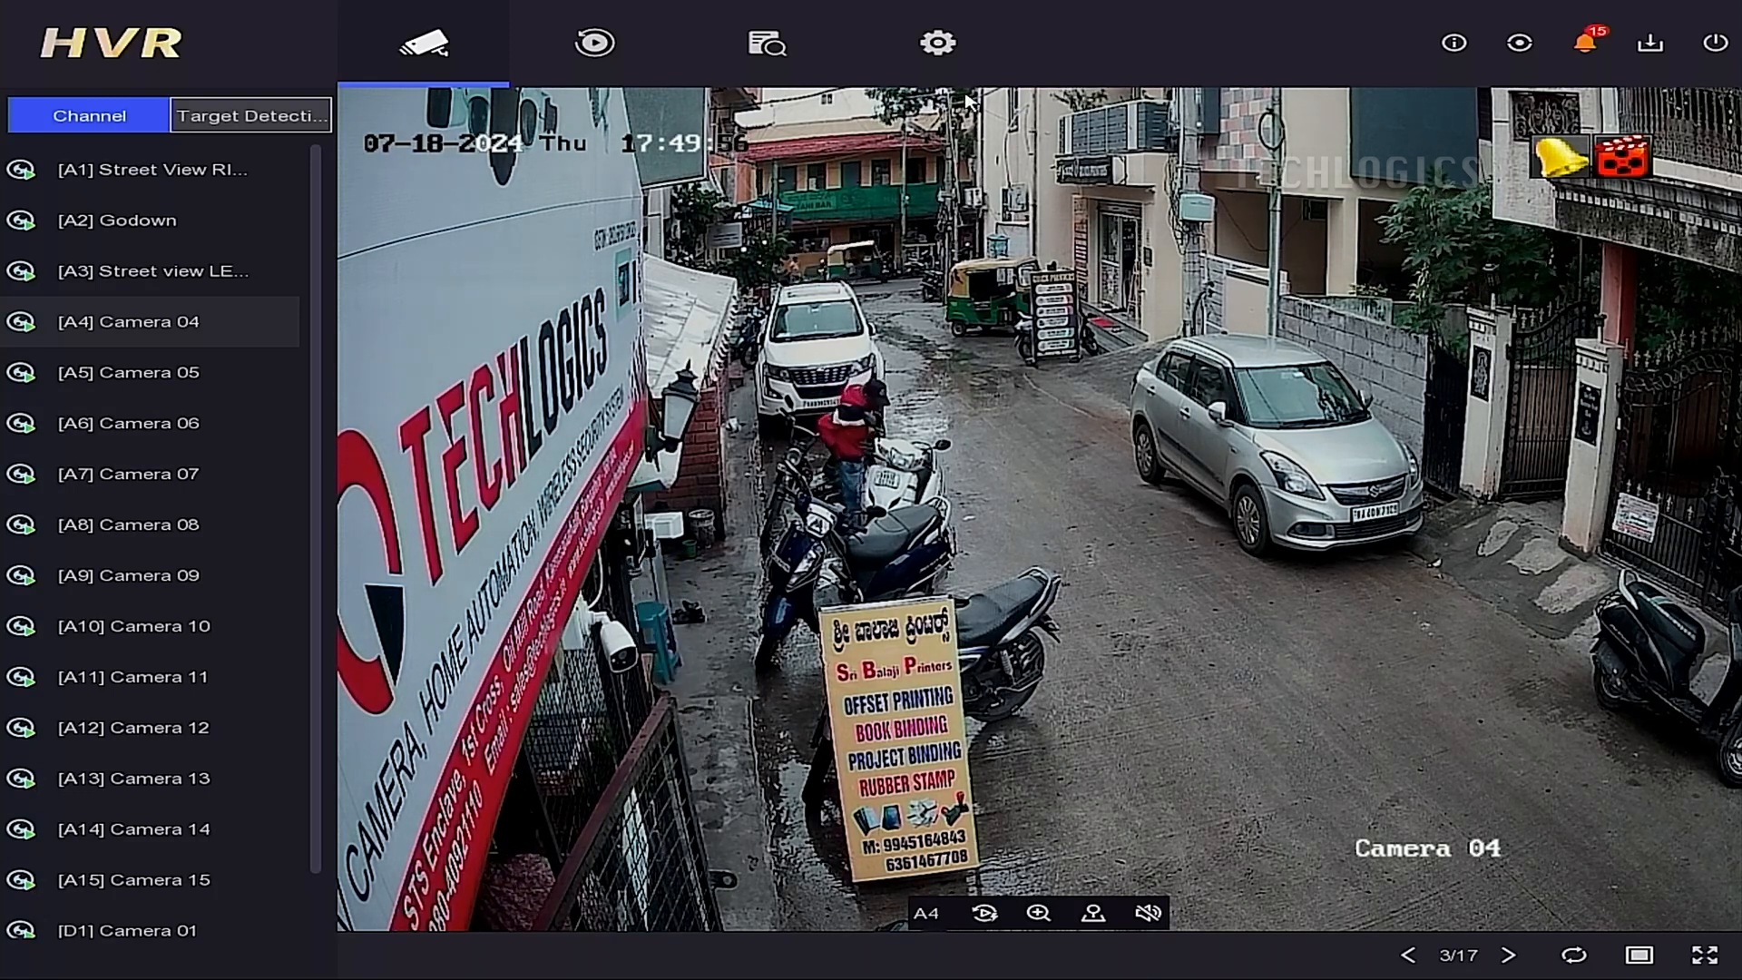
# - Open the advanced recording parameters of the recording schedule for [A4] Camera 04
pyautogui.click(953, 51)
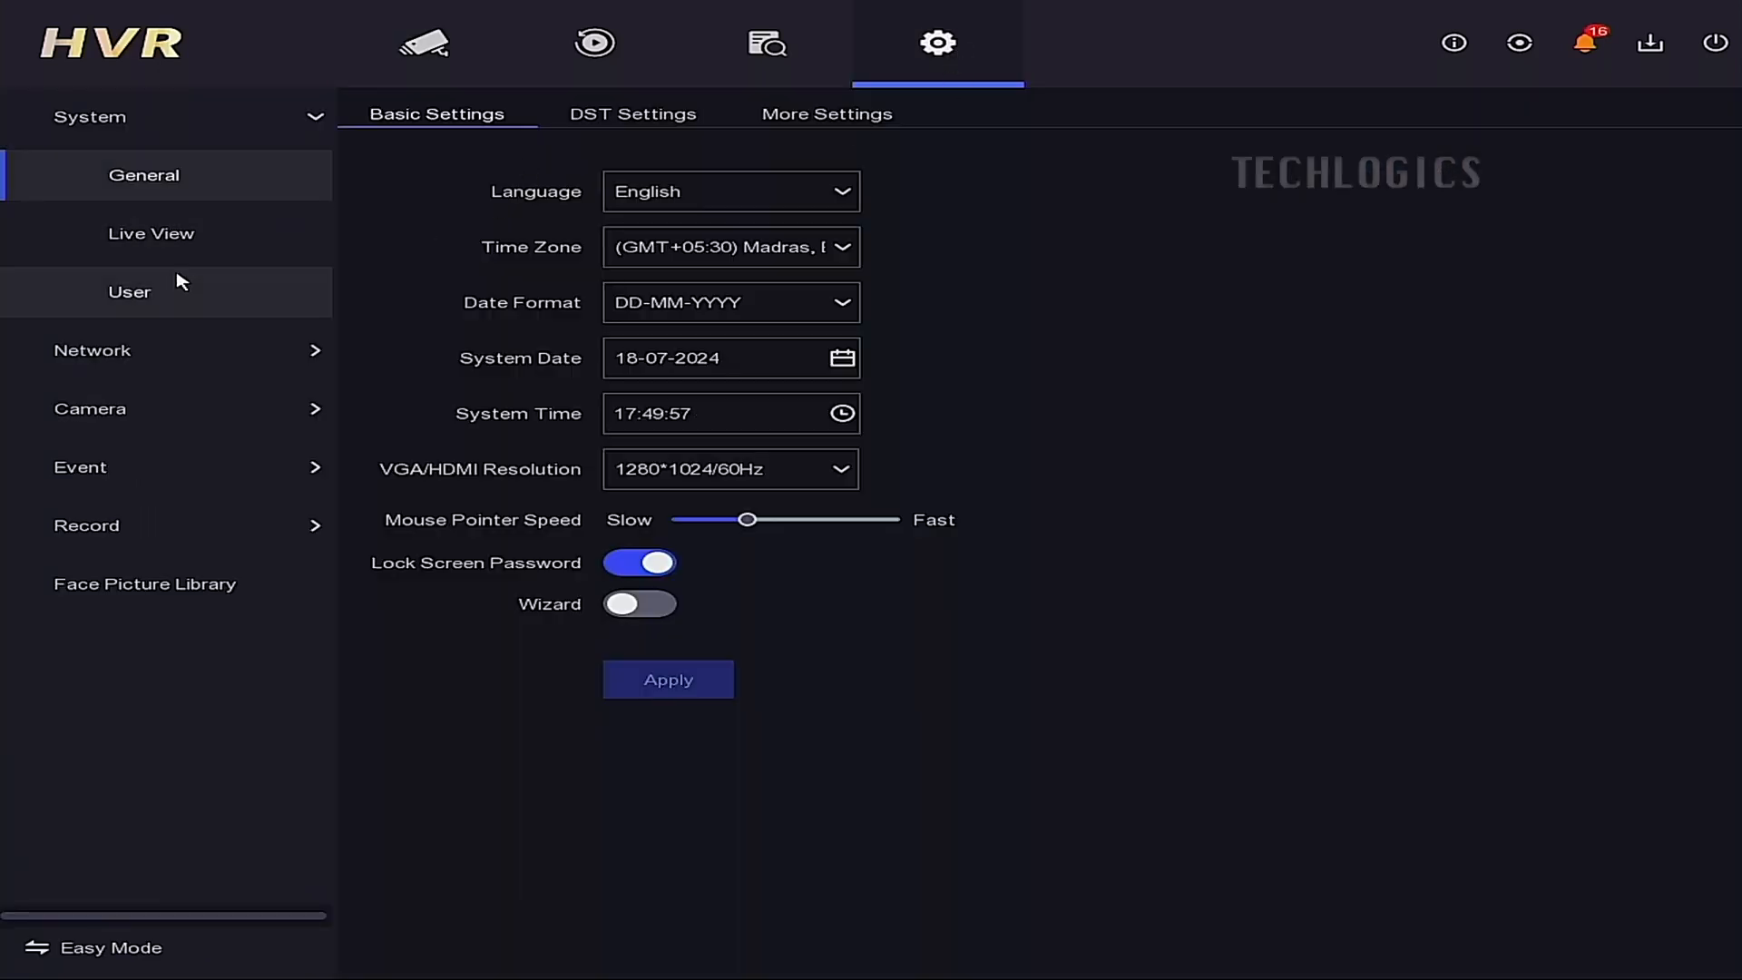
pyautogui.click(201, 455)
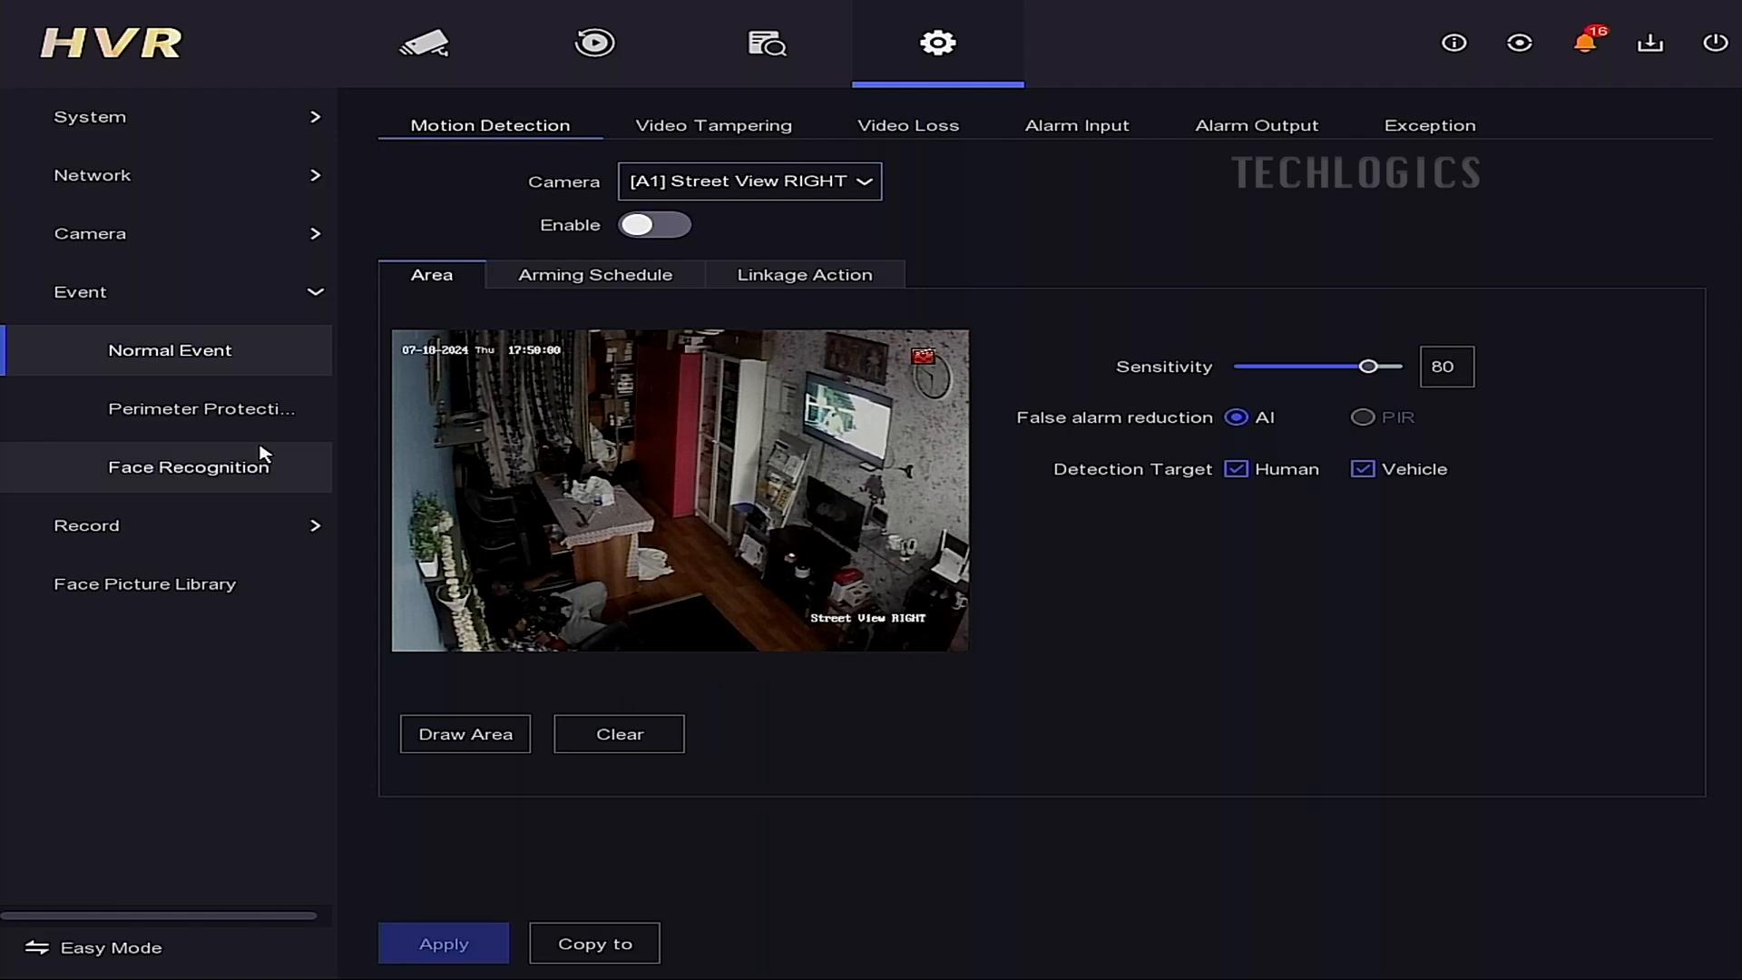
pyautogui.click(127, 510)
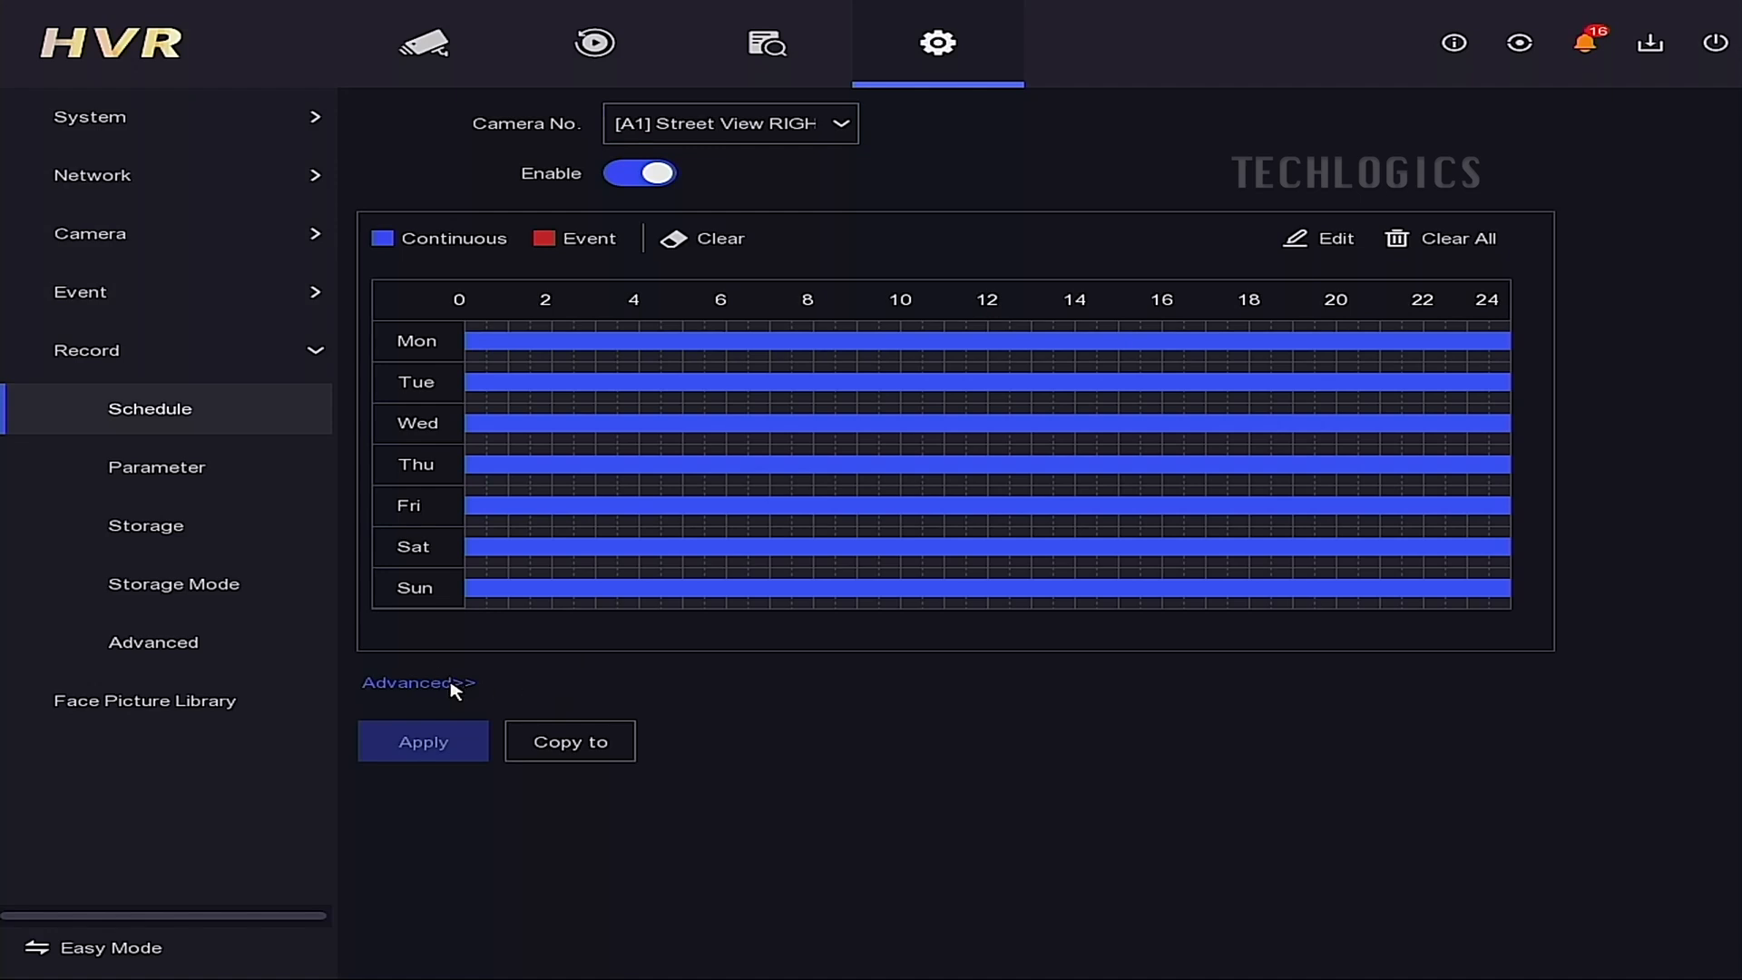
pyautogui.click(758, 138)
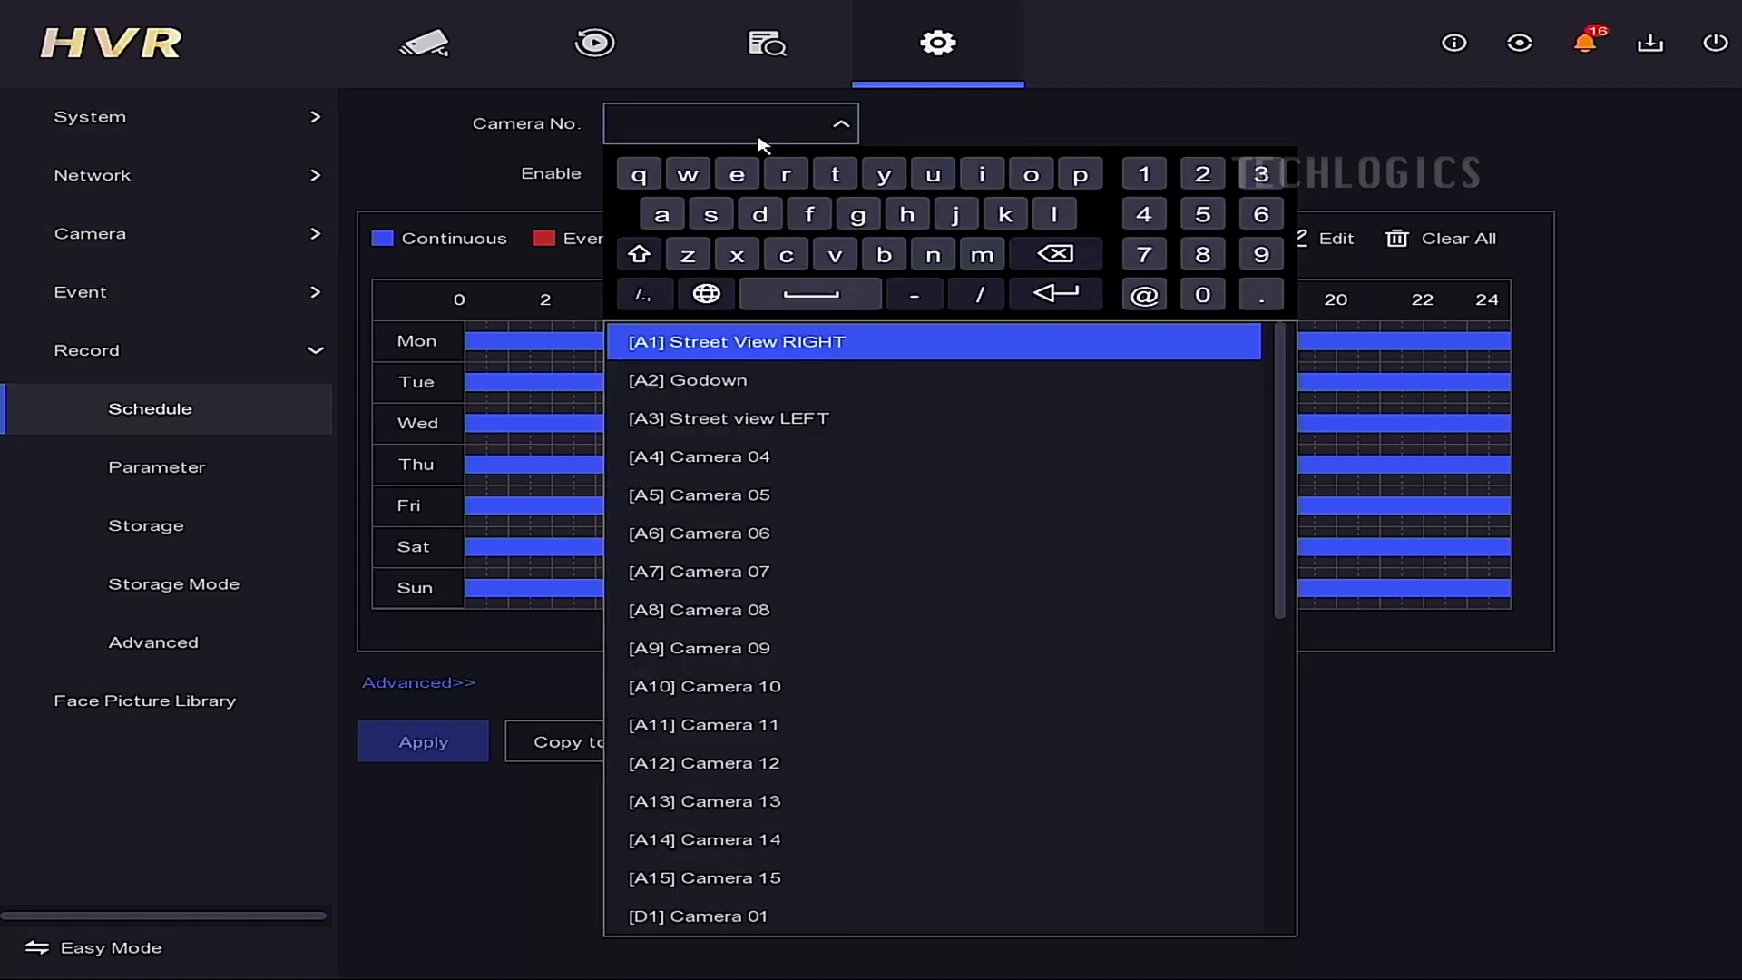
pyautogui.click(758, 457)
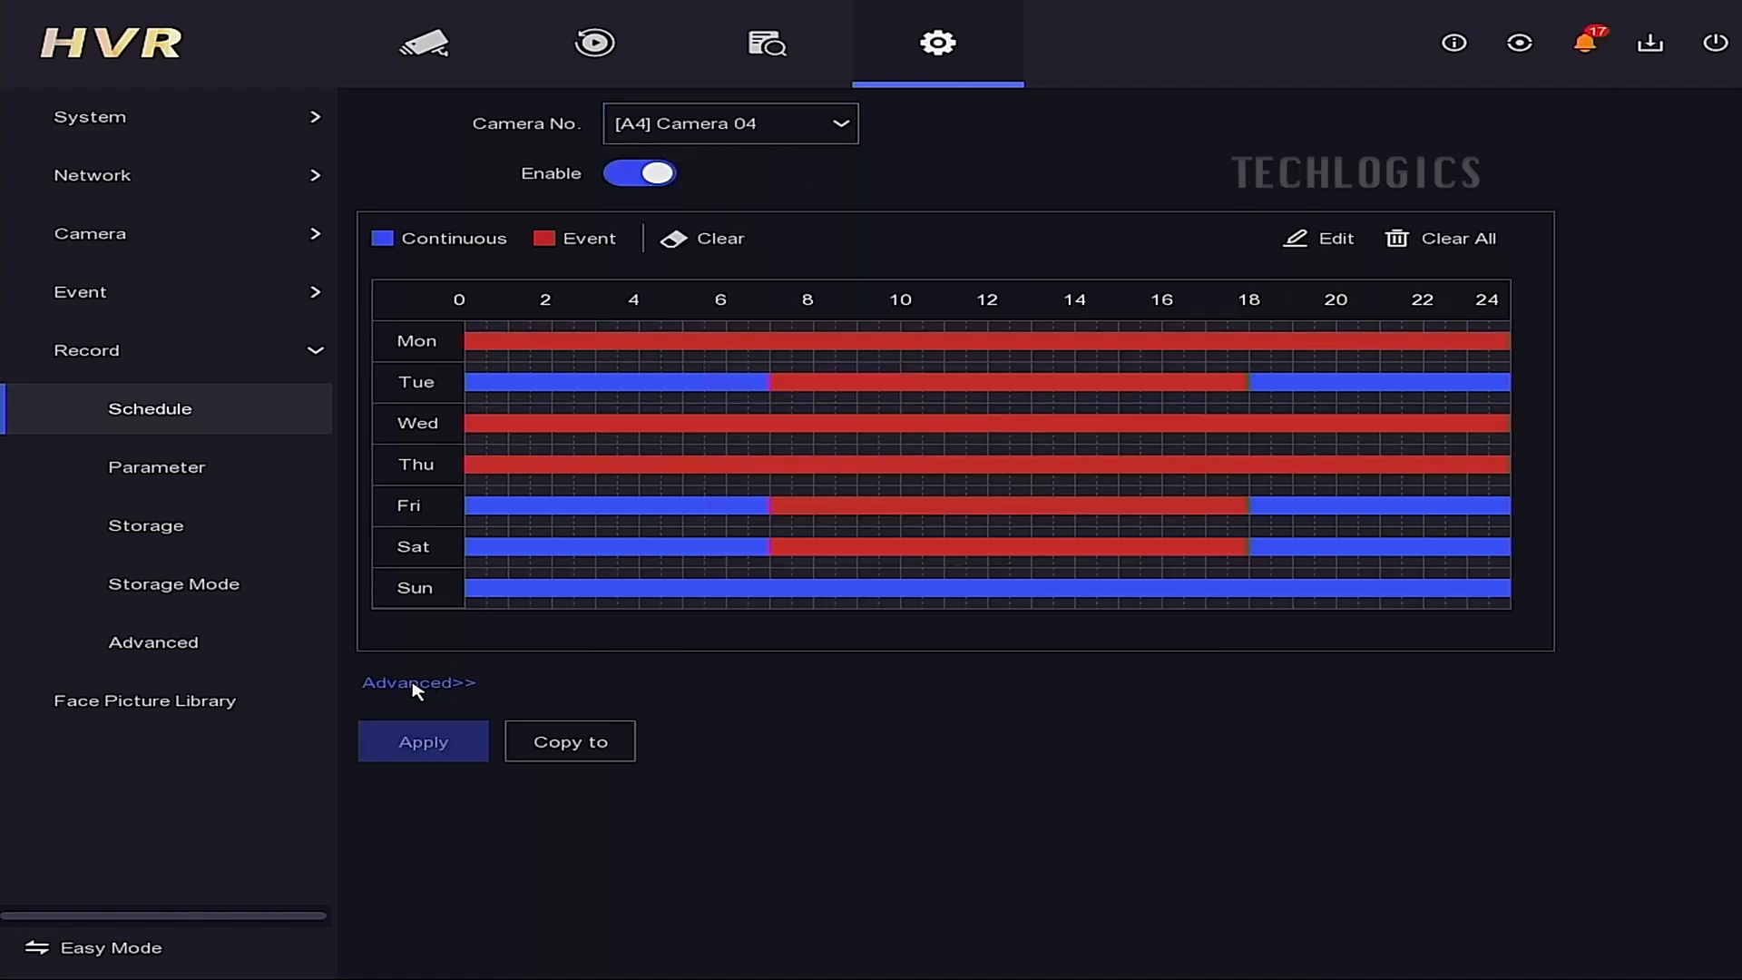
pyautogui.click(416, 685)
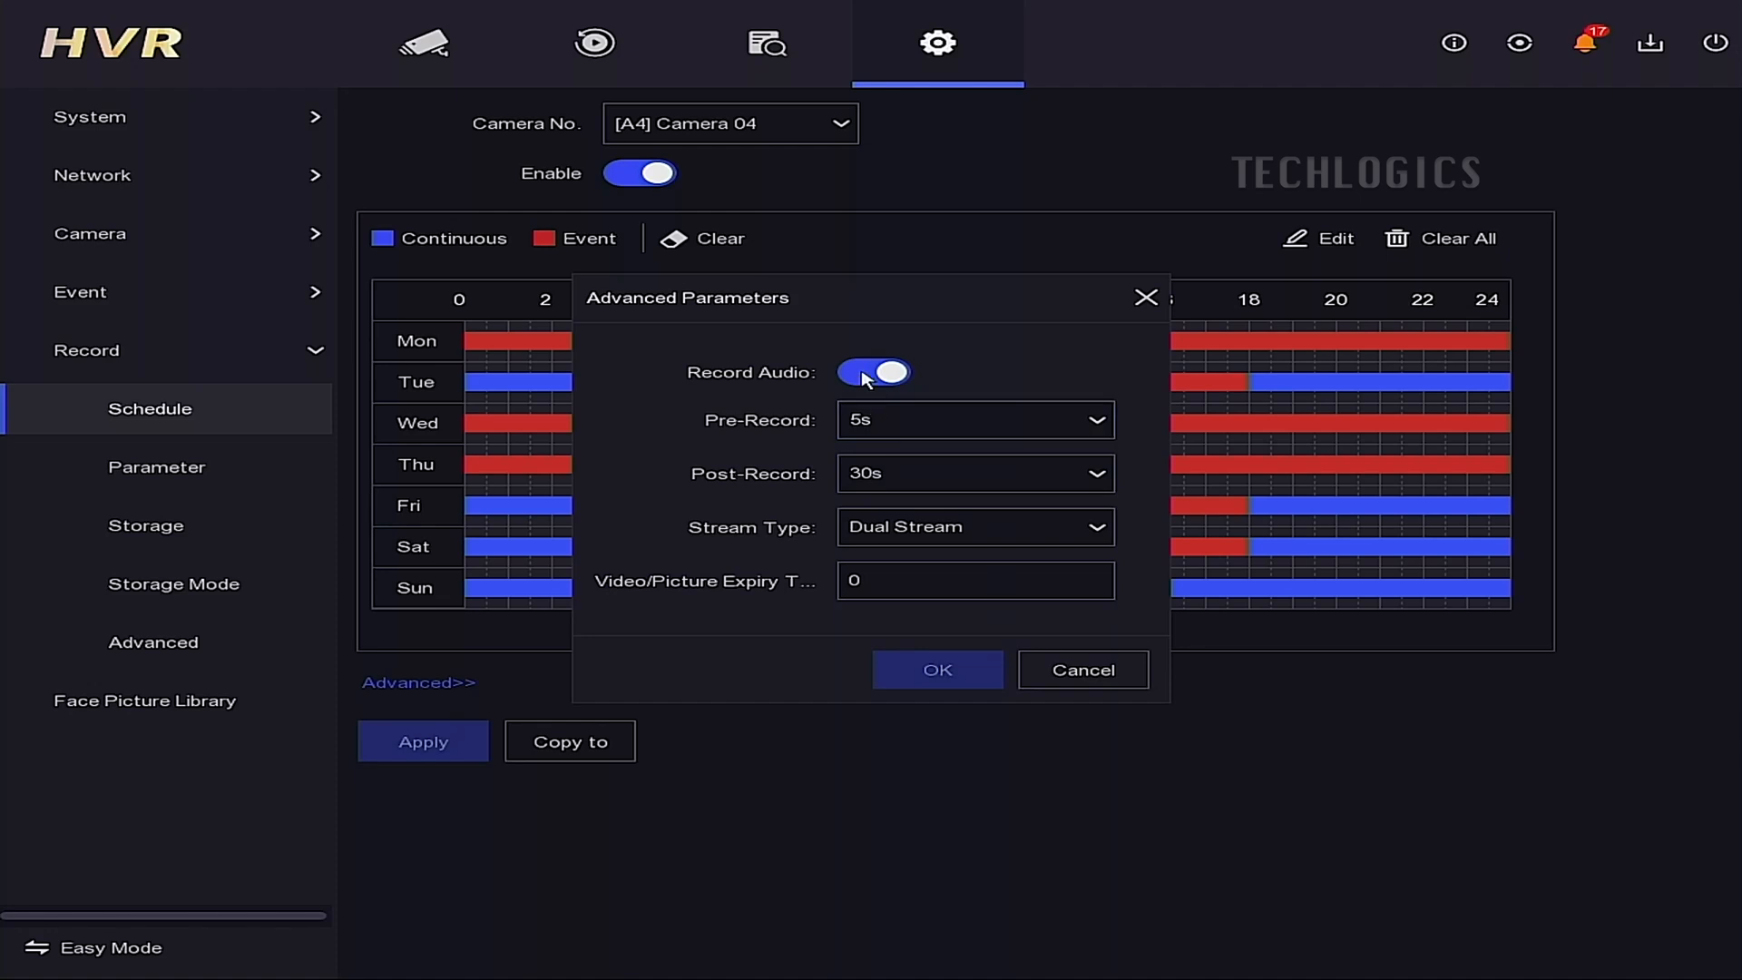
# - Keep Camera 04's Post-Record at 30s and Stream Type at Dual Stream, confirm the advanced parameters and apply the schedule
pyautogui.click(861, 482)
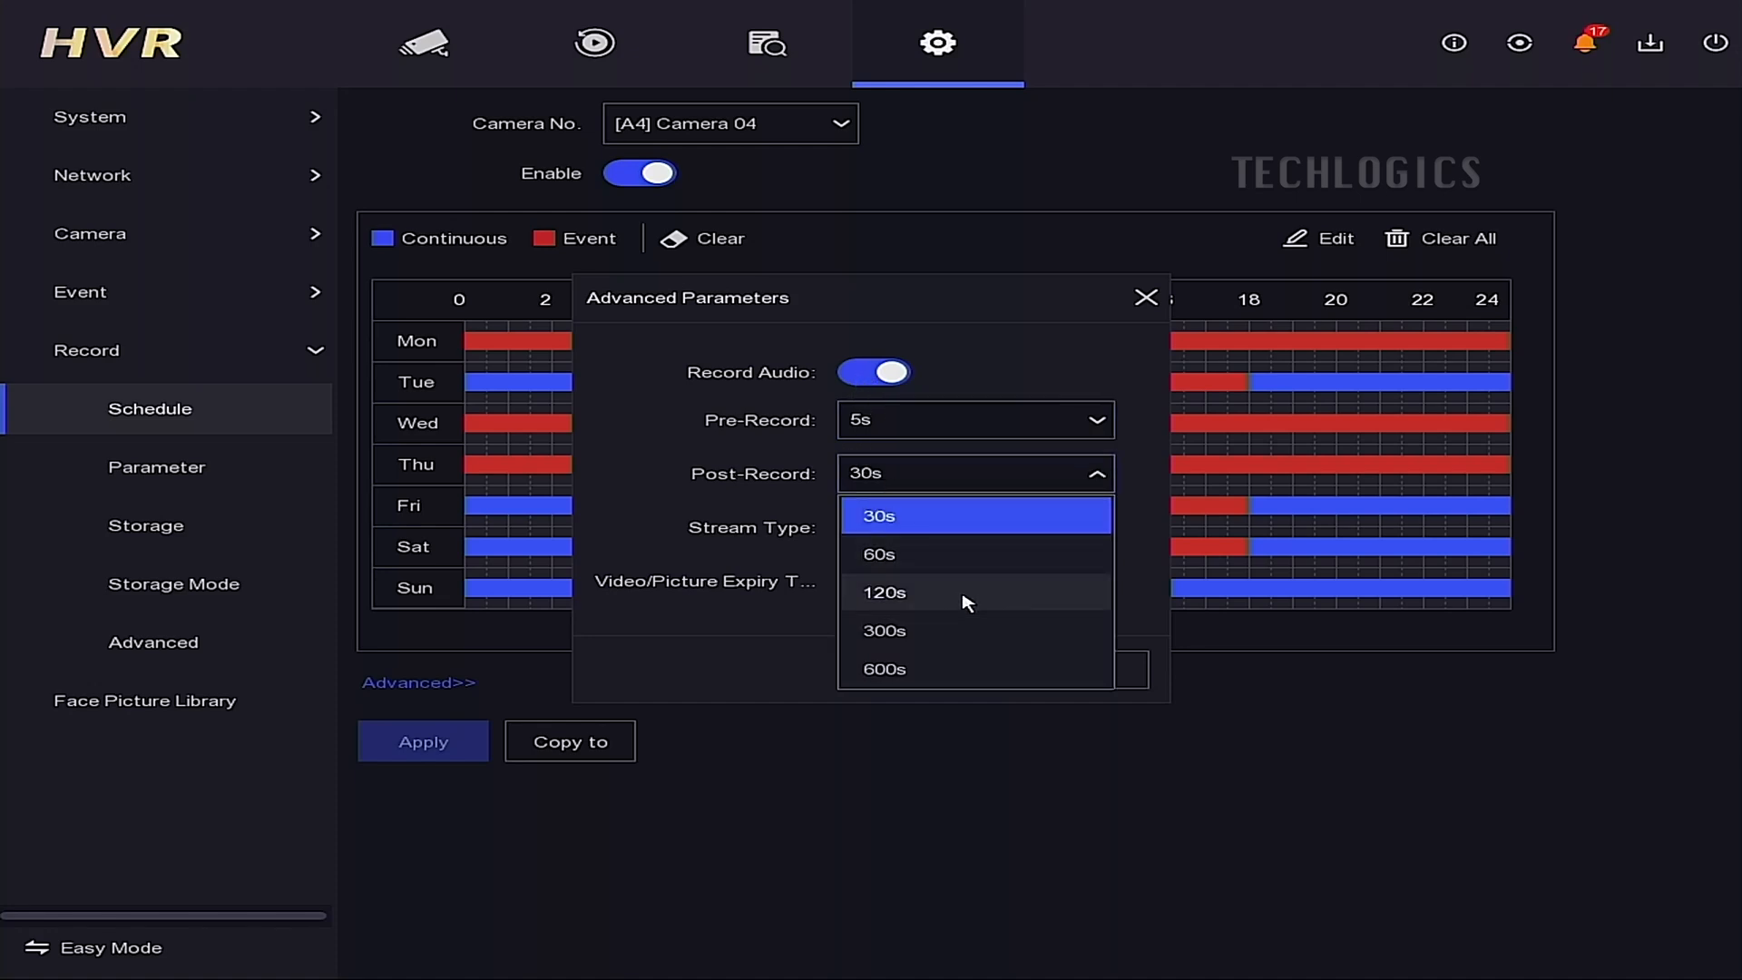
pyautogui.click(967, 518)
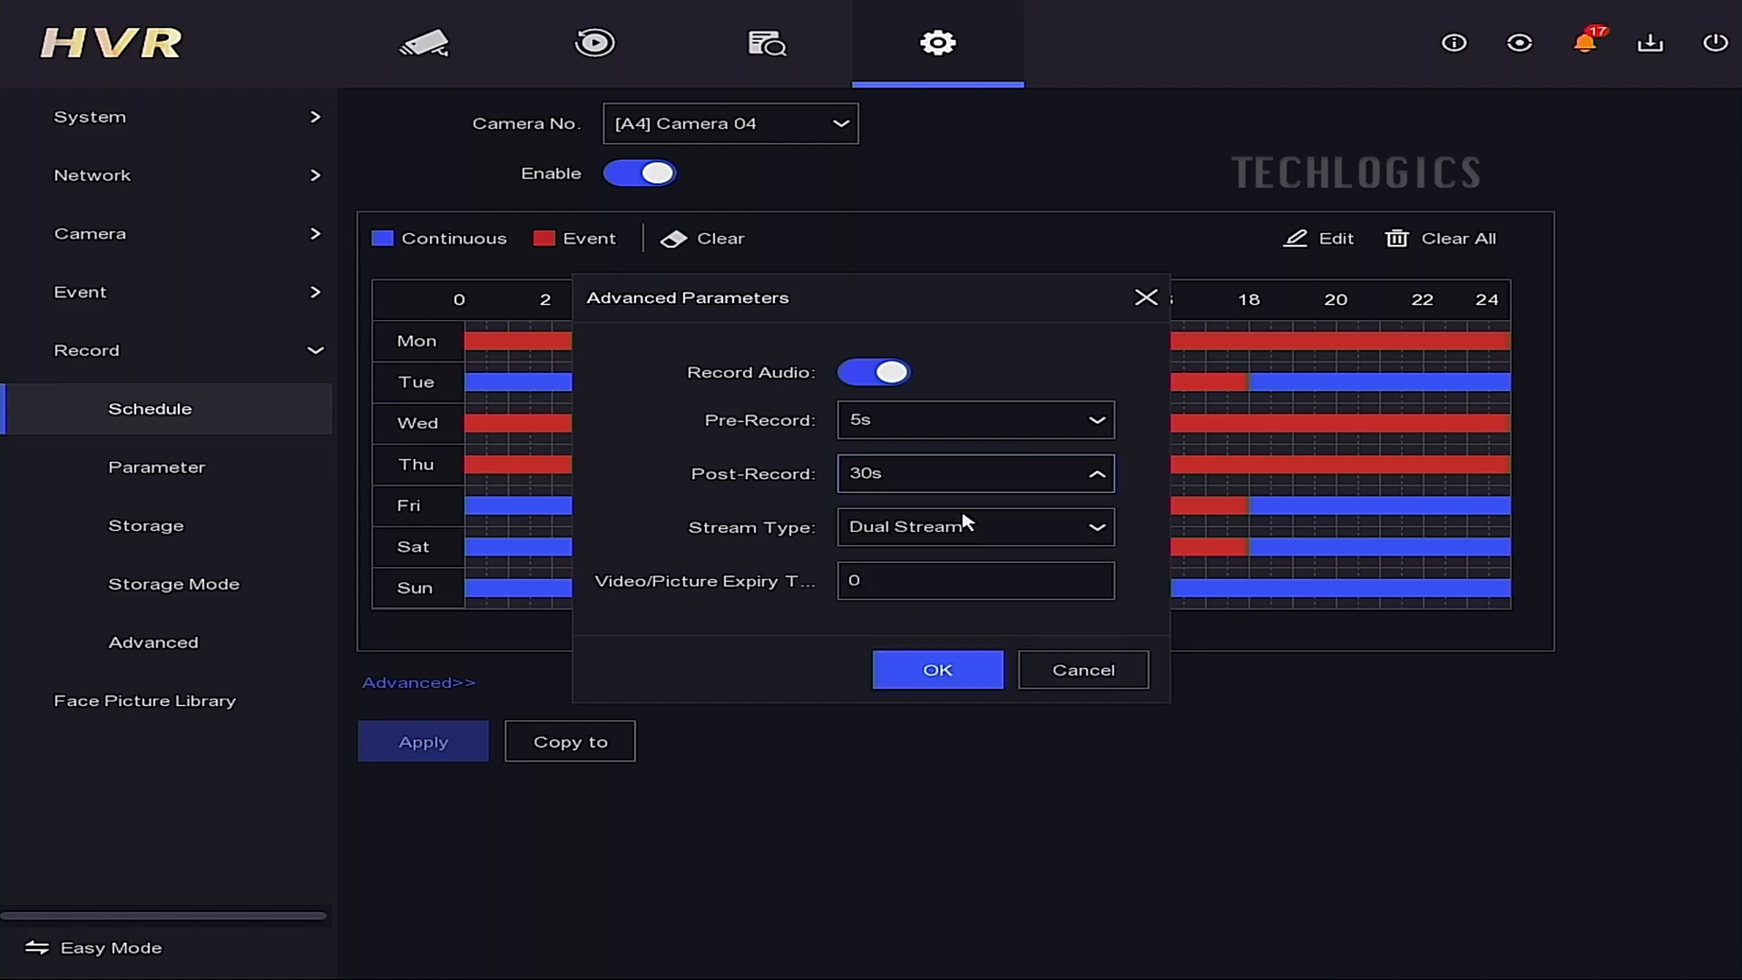
pyautogui.click(960, 534)
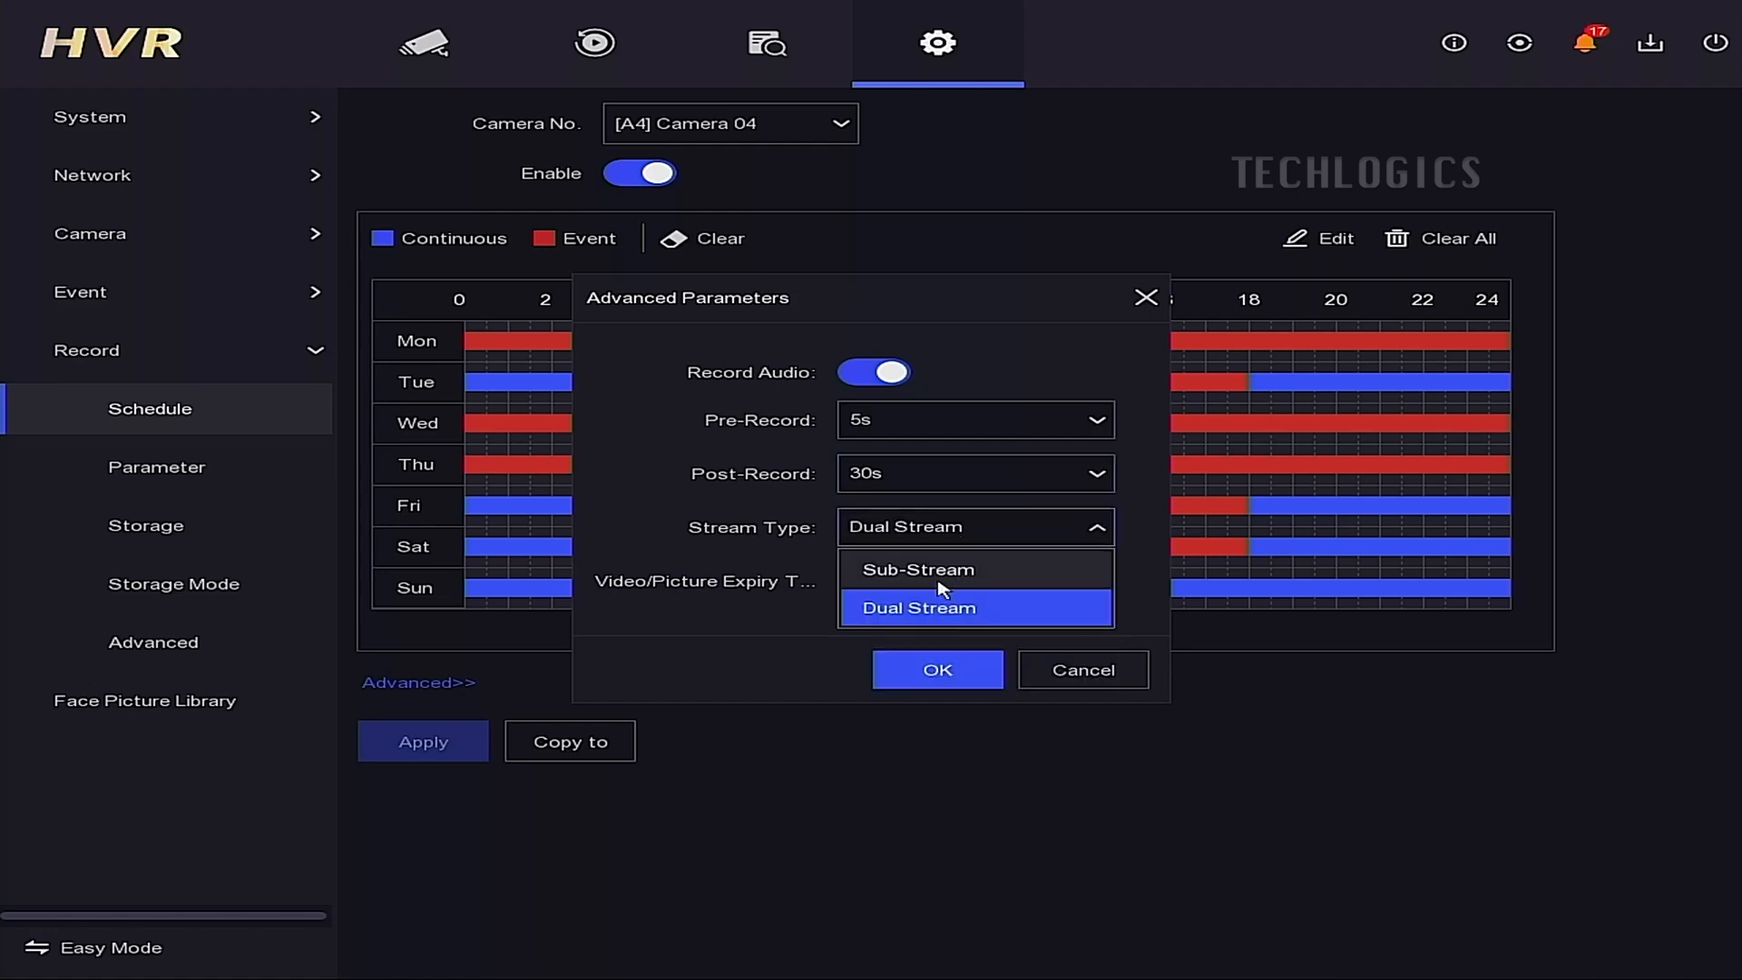
pyautogui.click(726, 520)
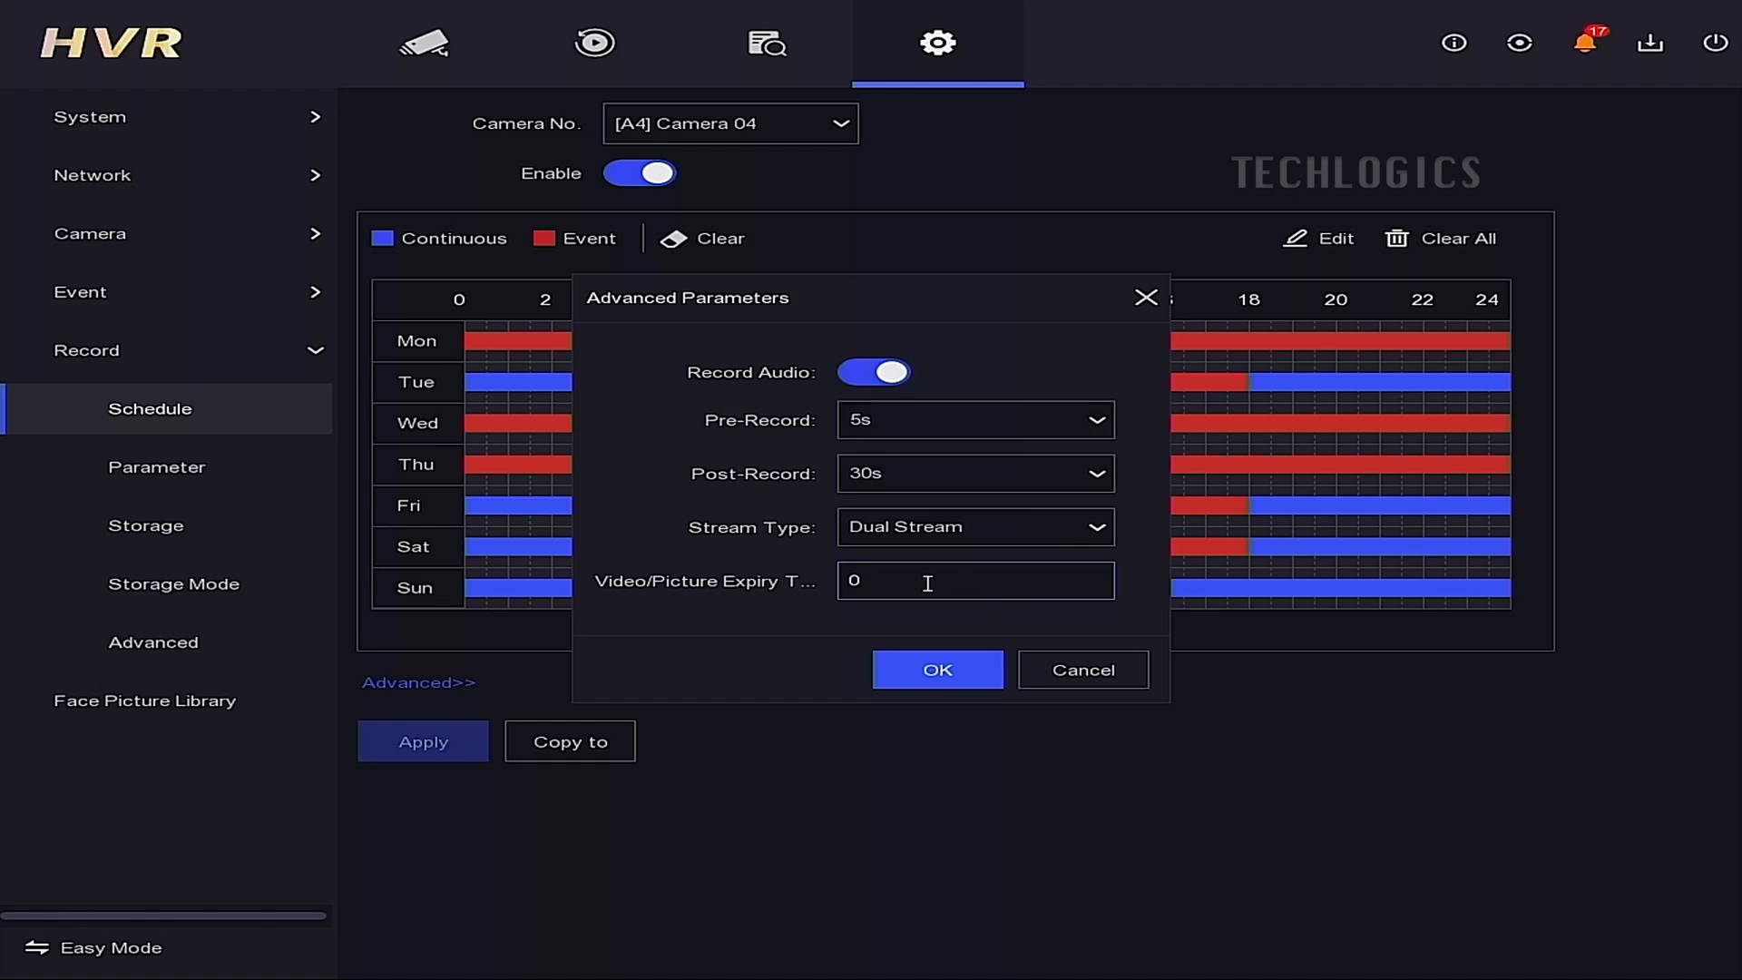
pyautogui.click(927, 679)
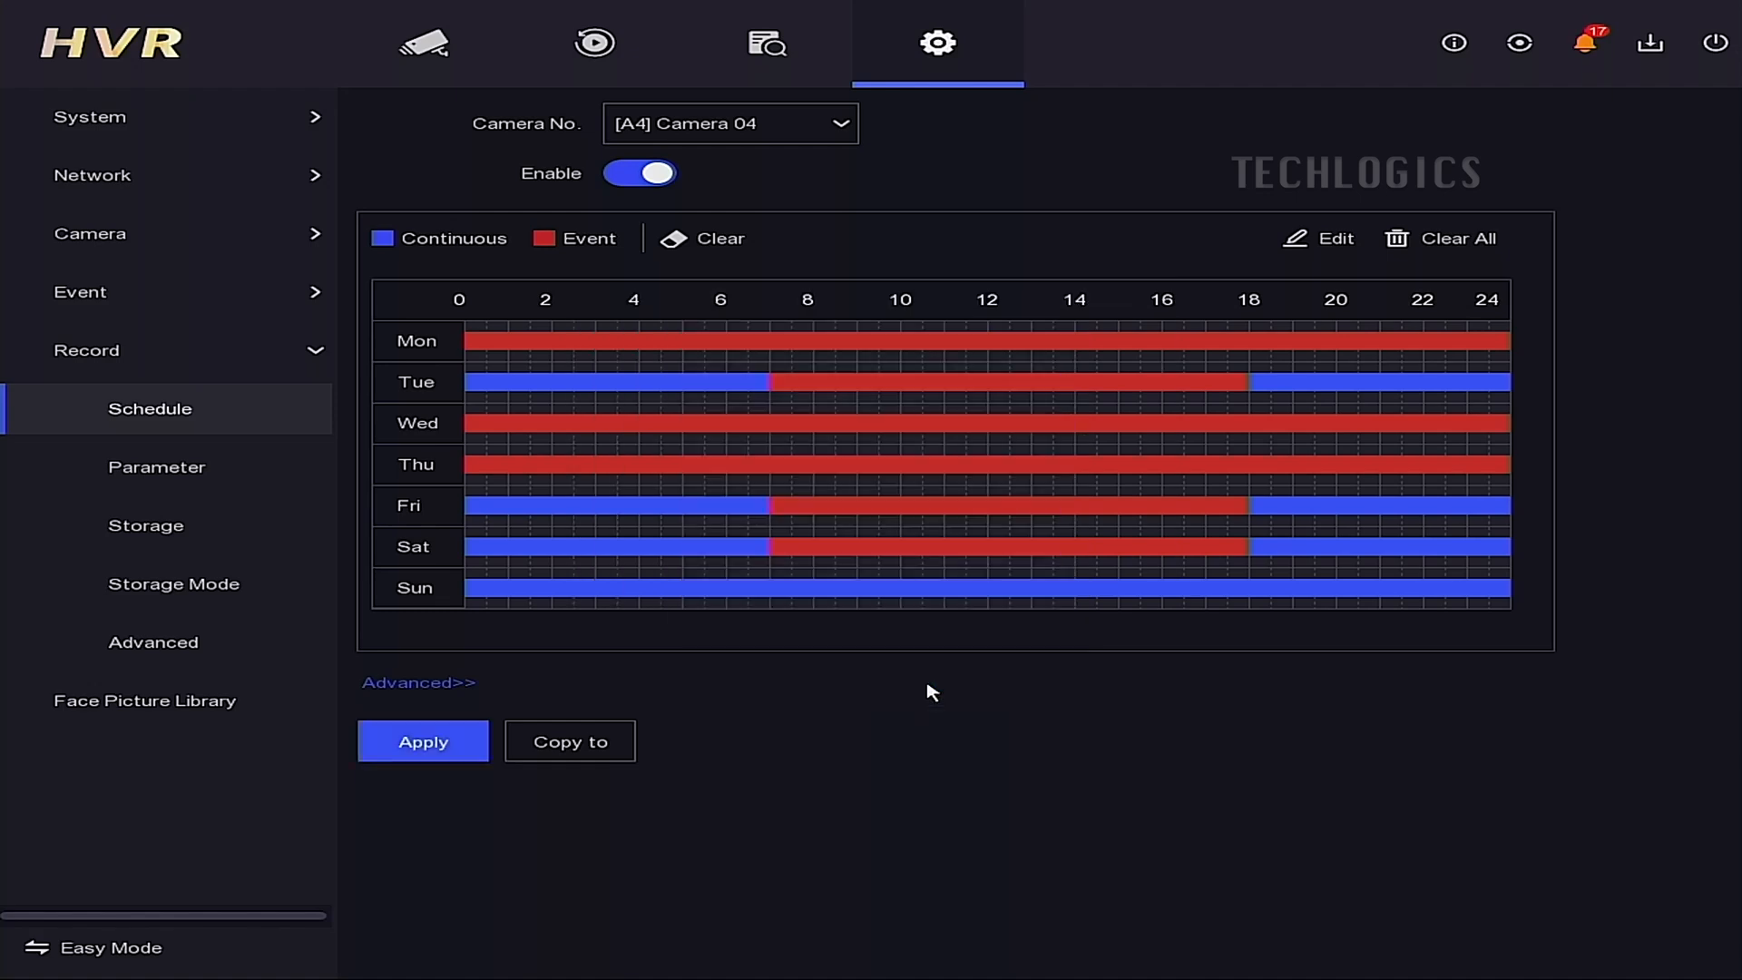
pyautogui.click(469, 726)
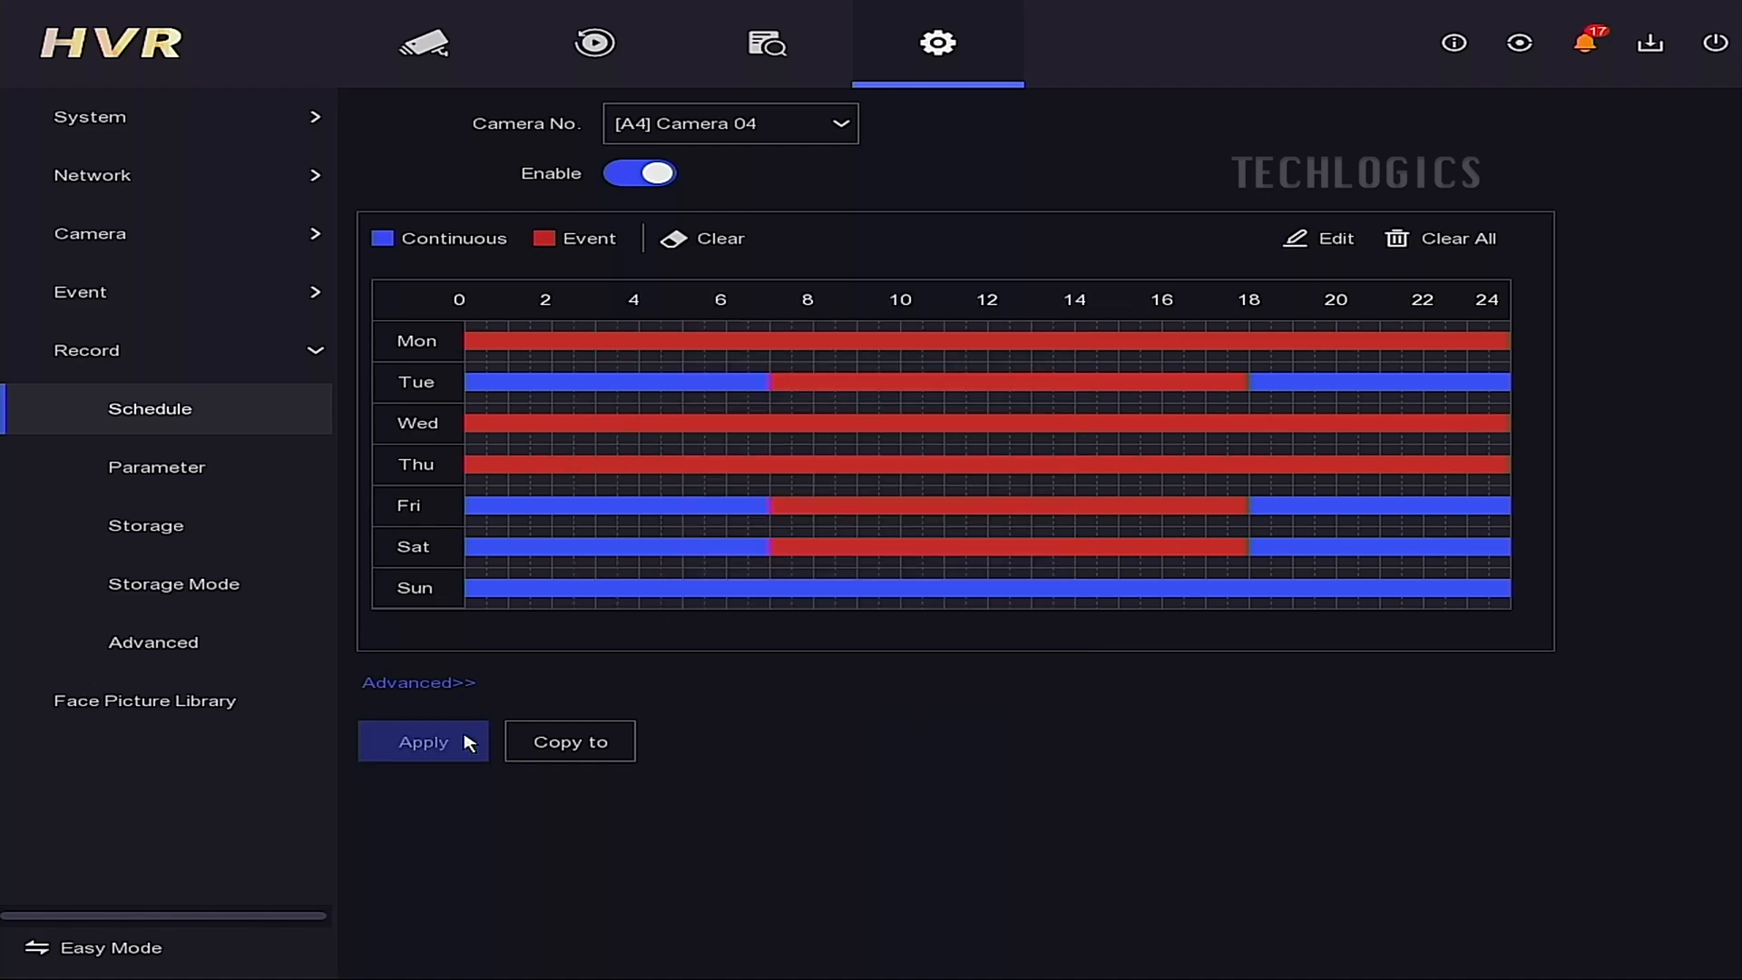
# - Return to live view and switch from Camera 04's single view to the four-camera split
pyautogui.click(192, 117)
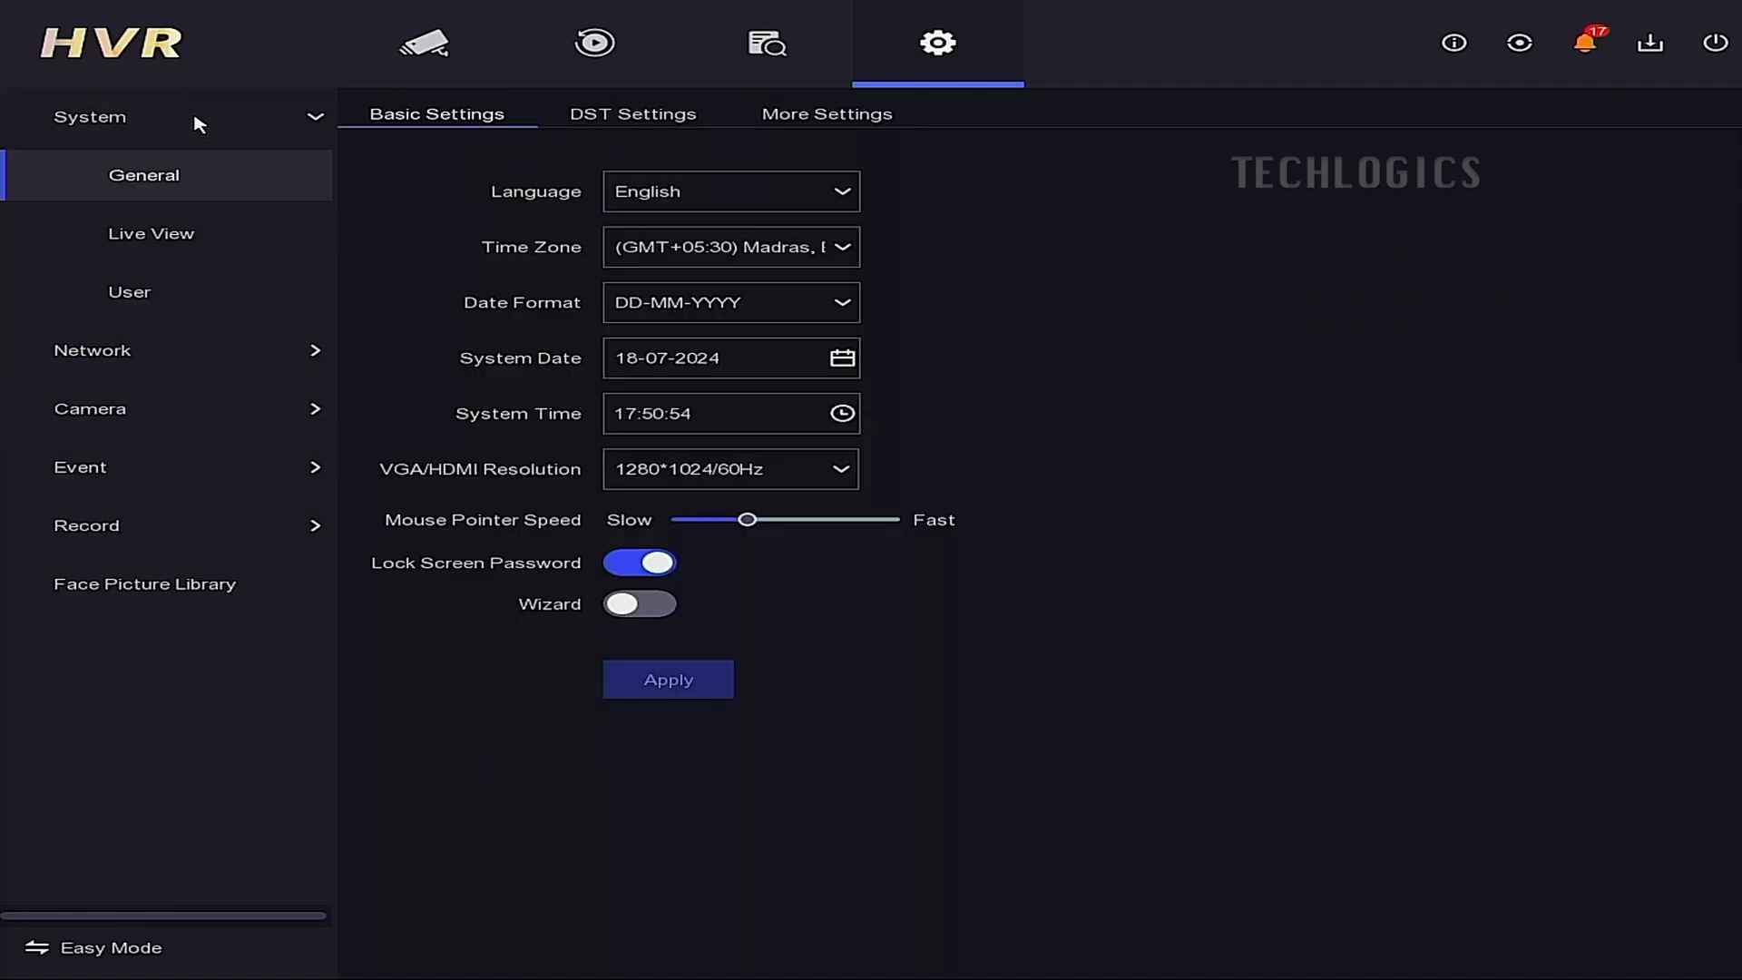
pyautogui.click(459, 68)
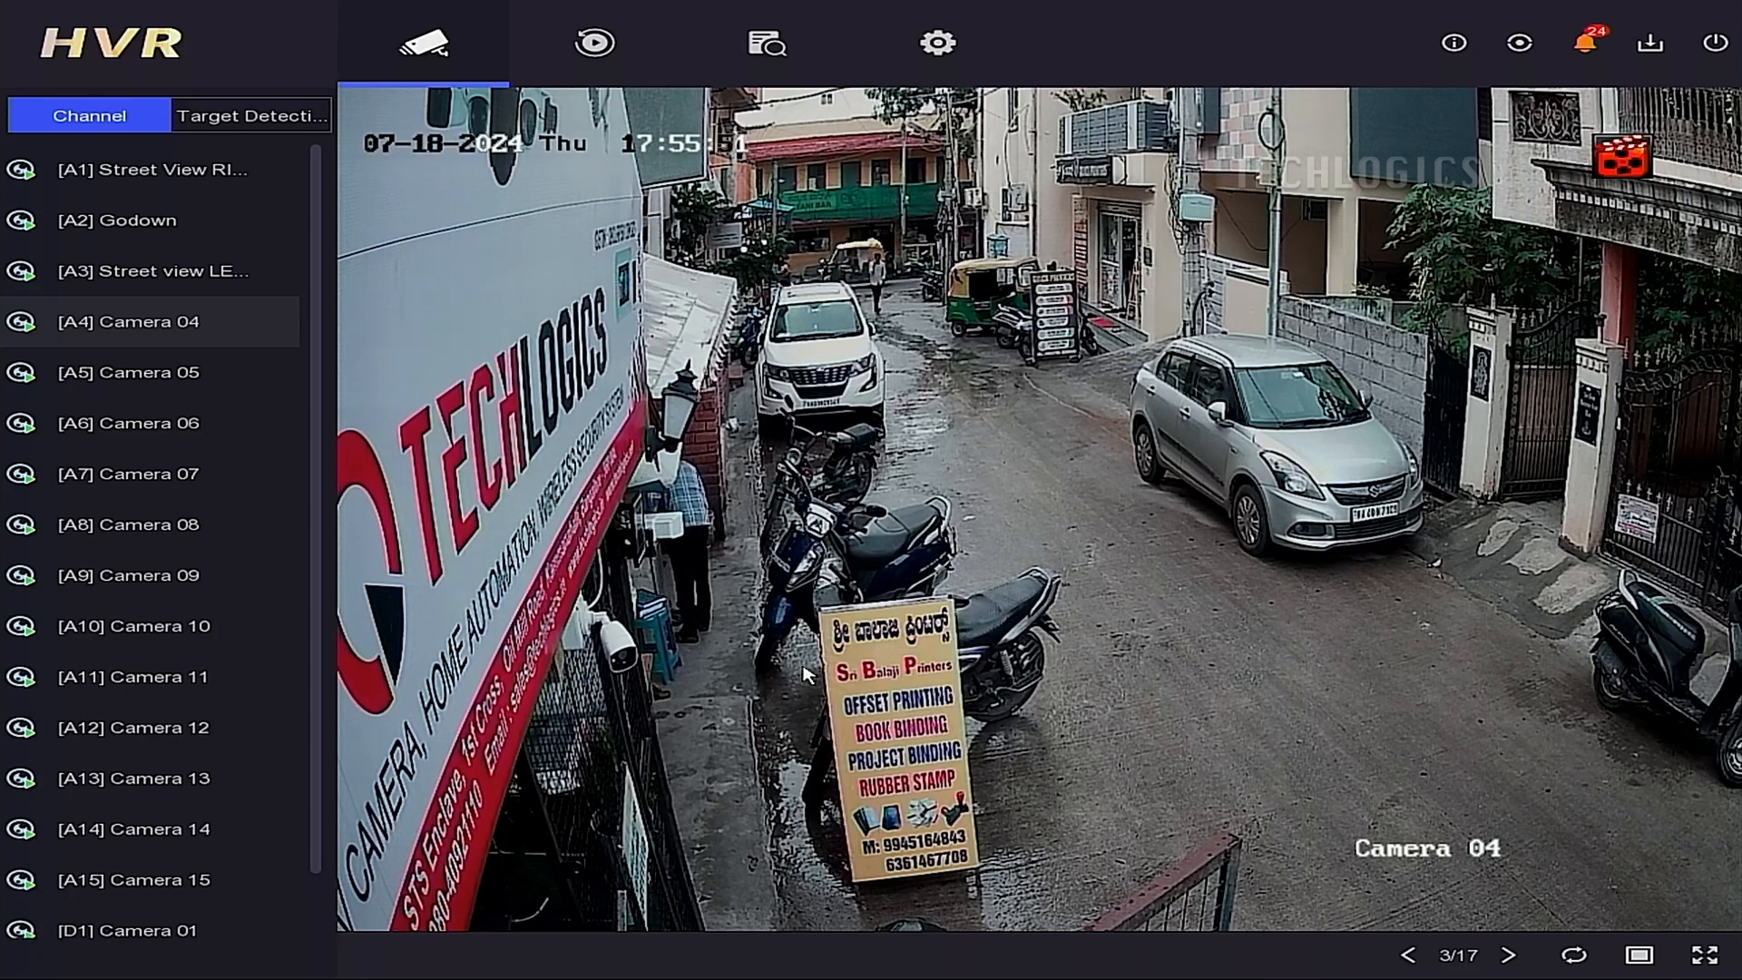
pyautogui.click(1030, 708)
pyautogui.rightClick(1018, 460)
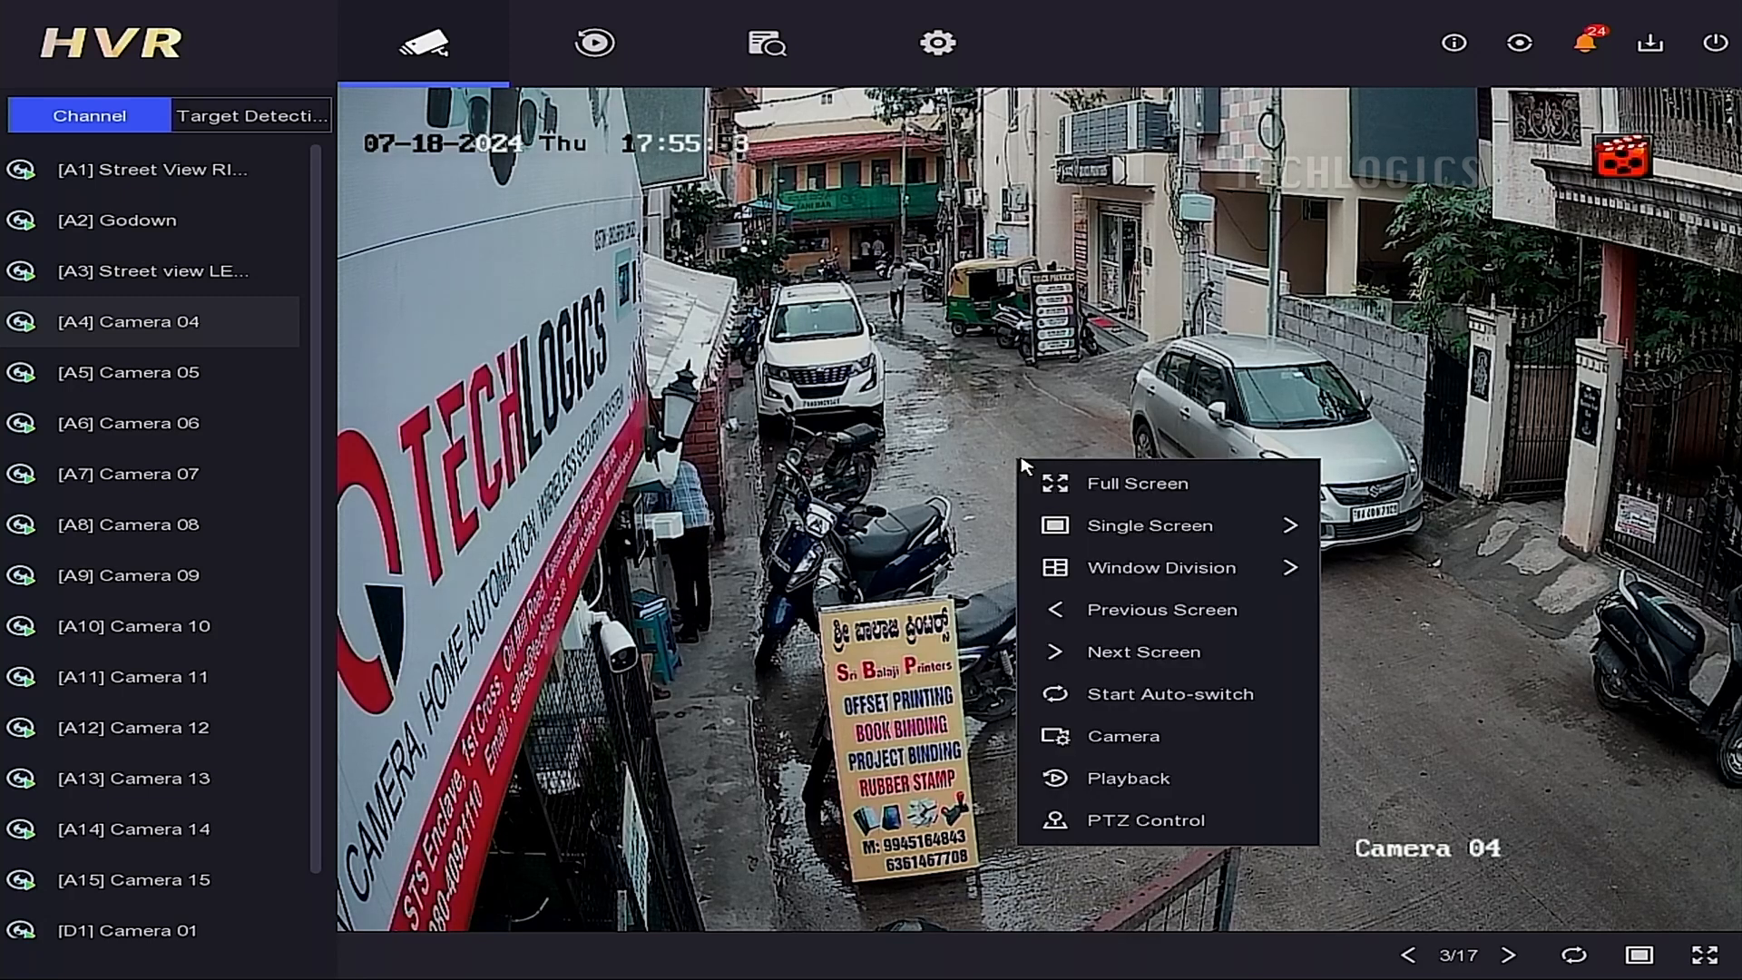
pyautogui.doubleClick(1190, 420)
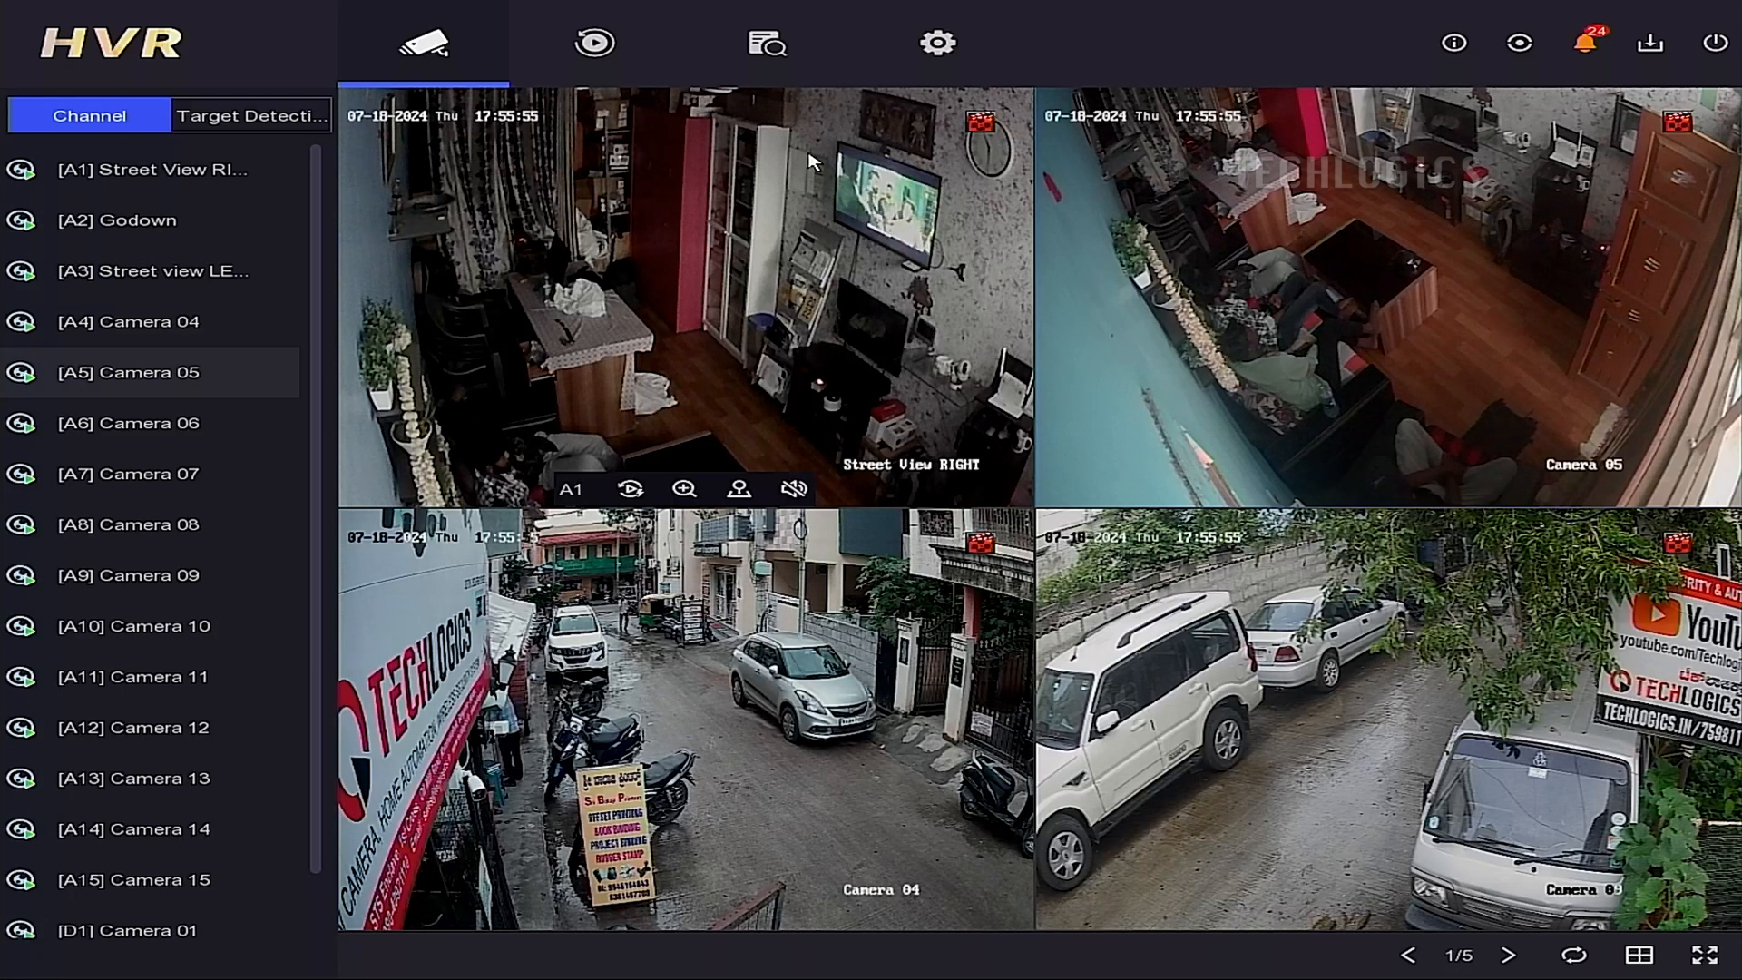
# - Play back the 18 July 2024 recordings of [A4] Camera 04 in normal mode and in event mode
pyautogui.click(557, 80)
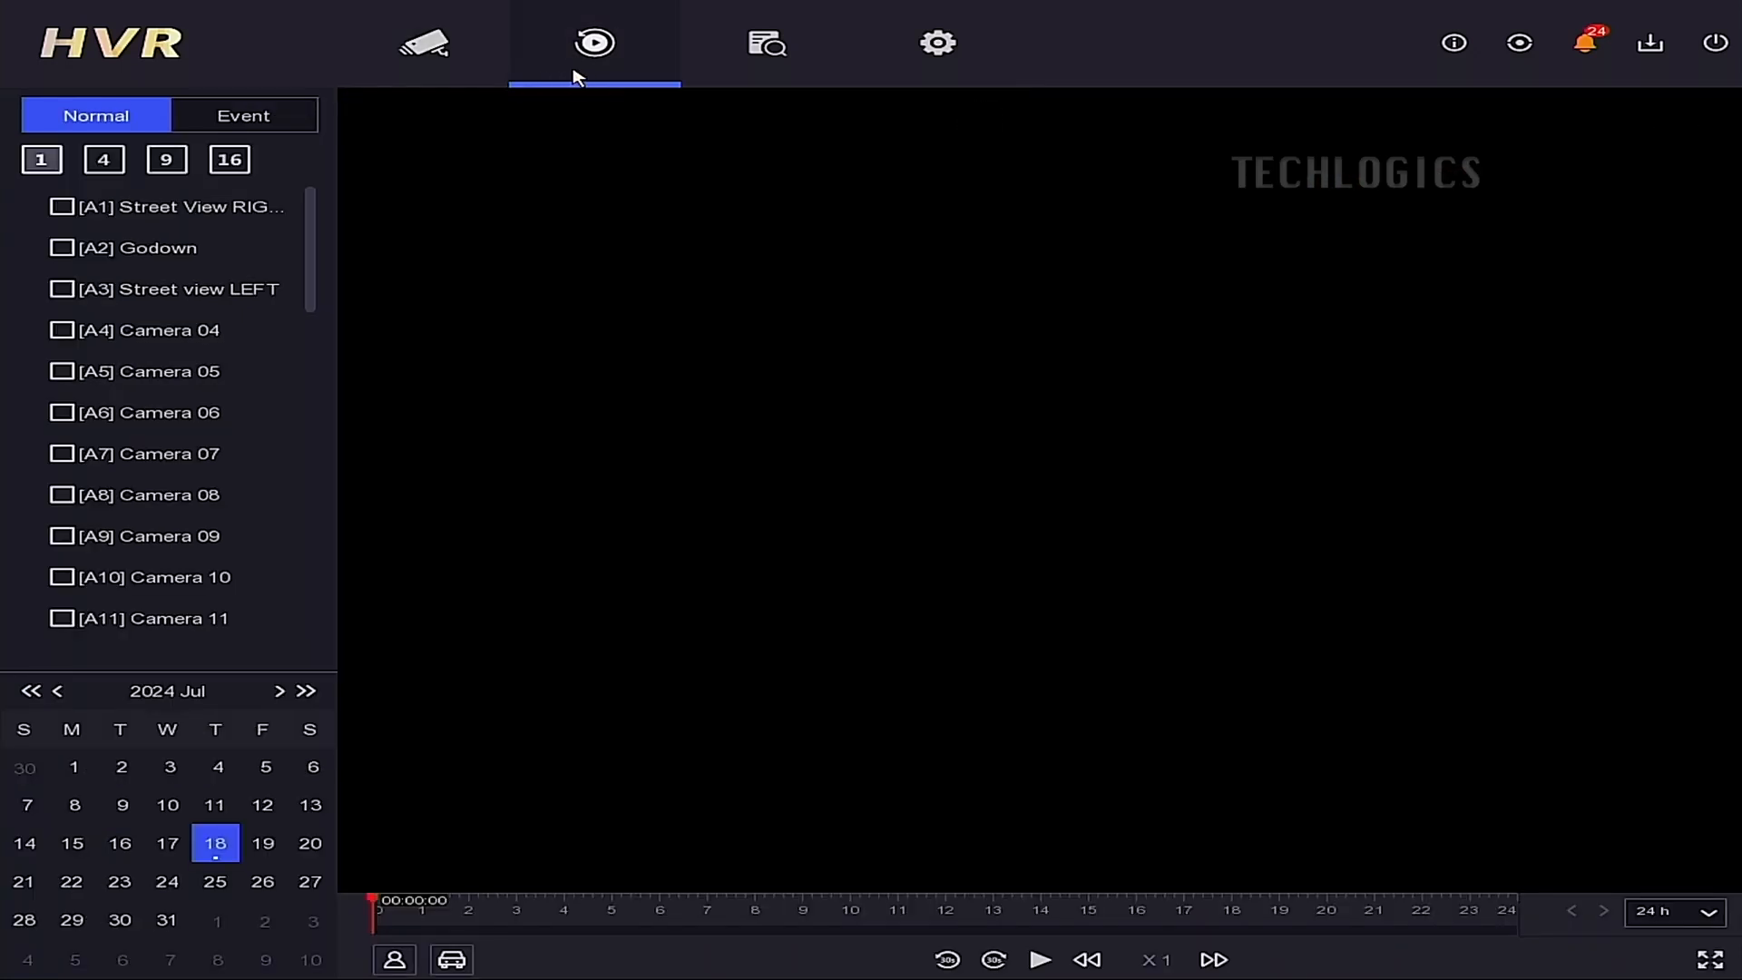
pyautogui.click(63, 331)
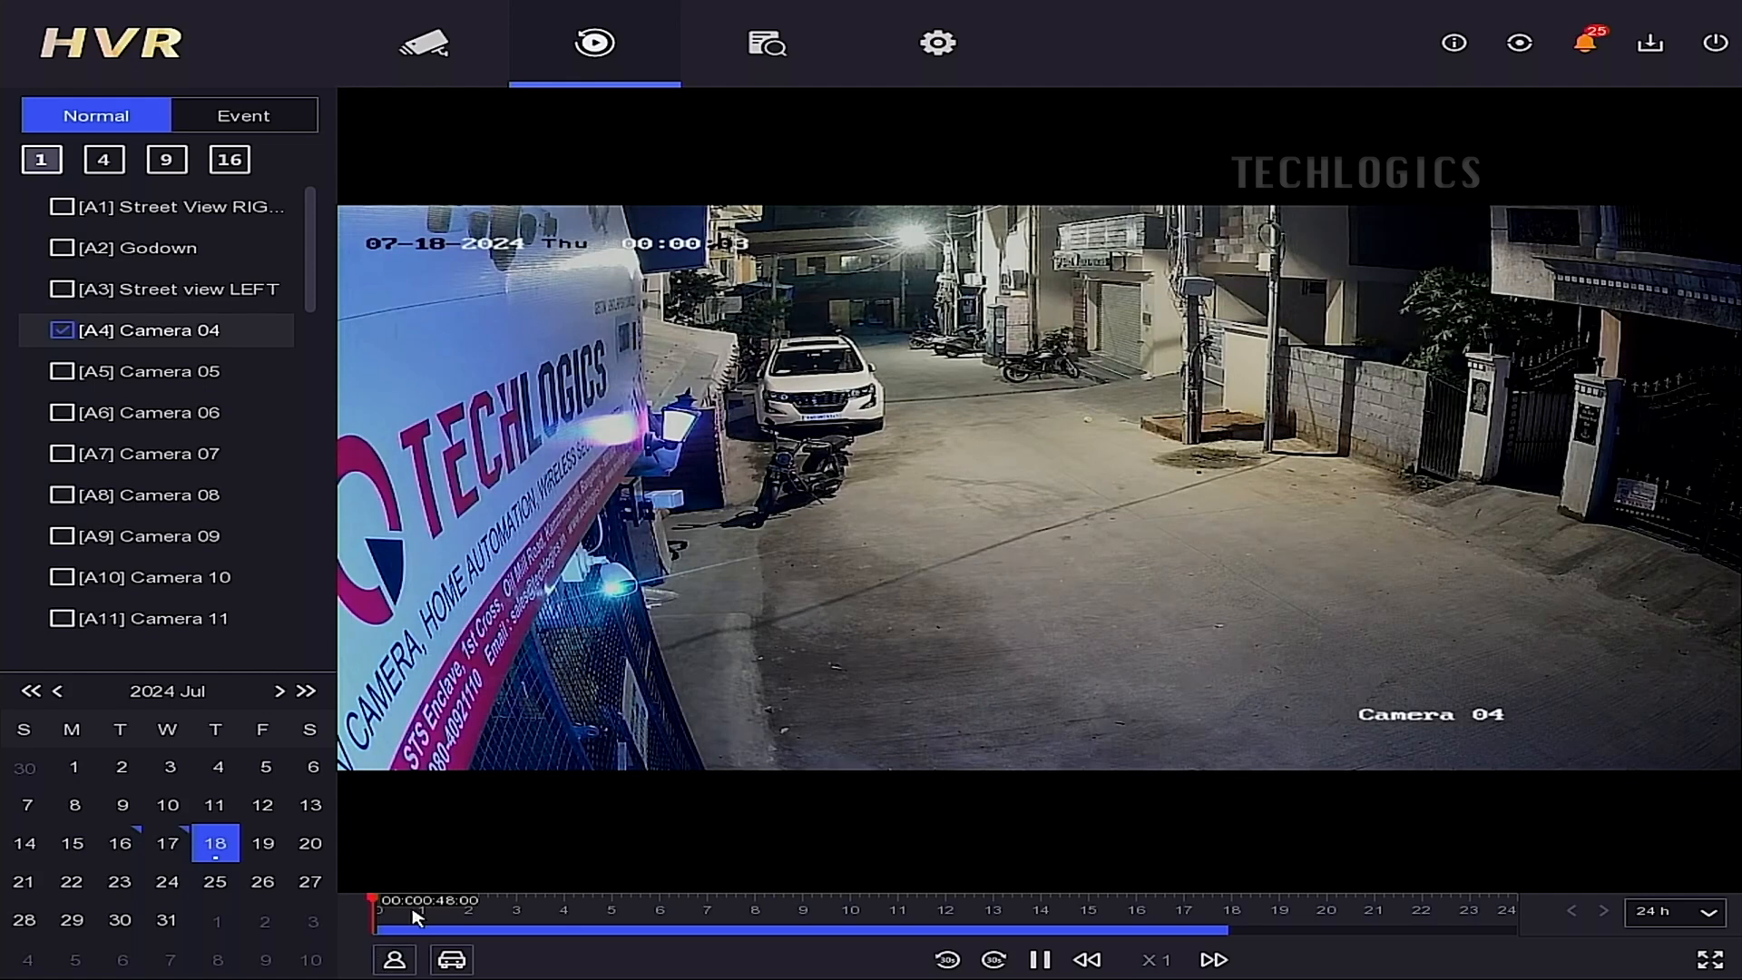
pyautogui.click(252, 116)
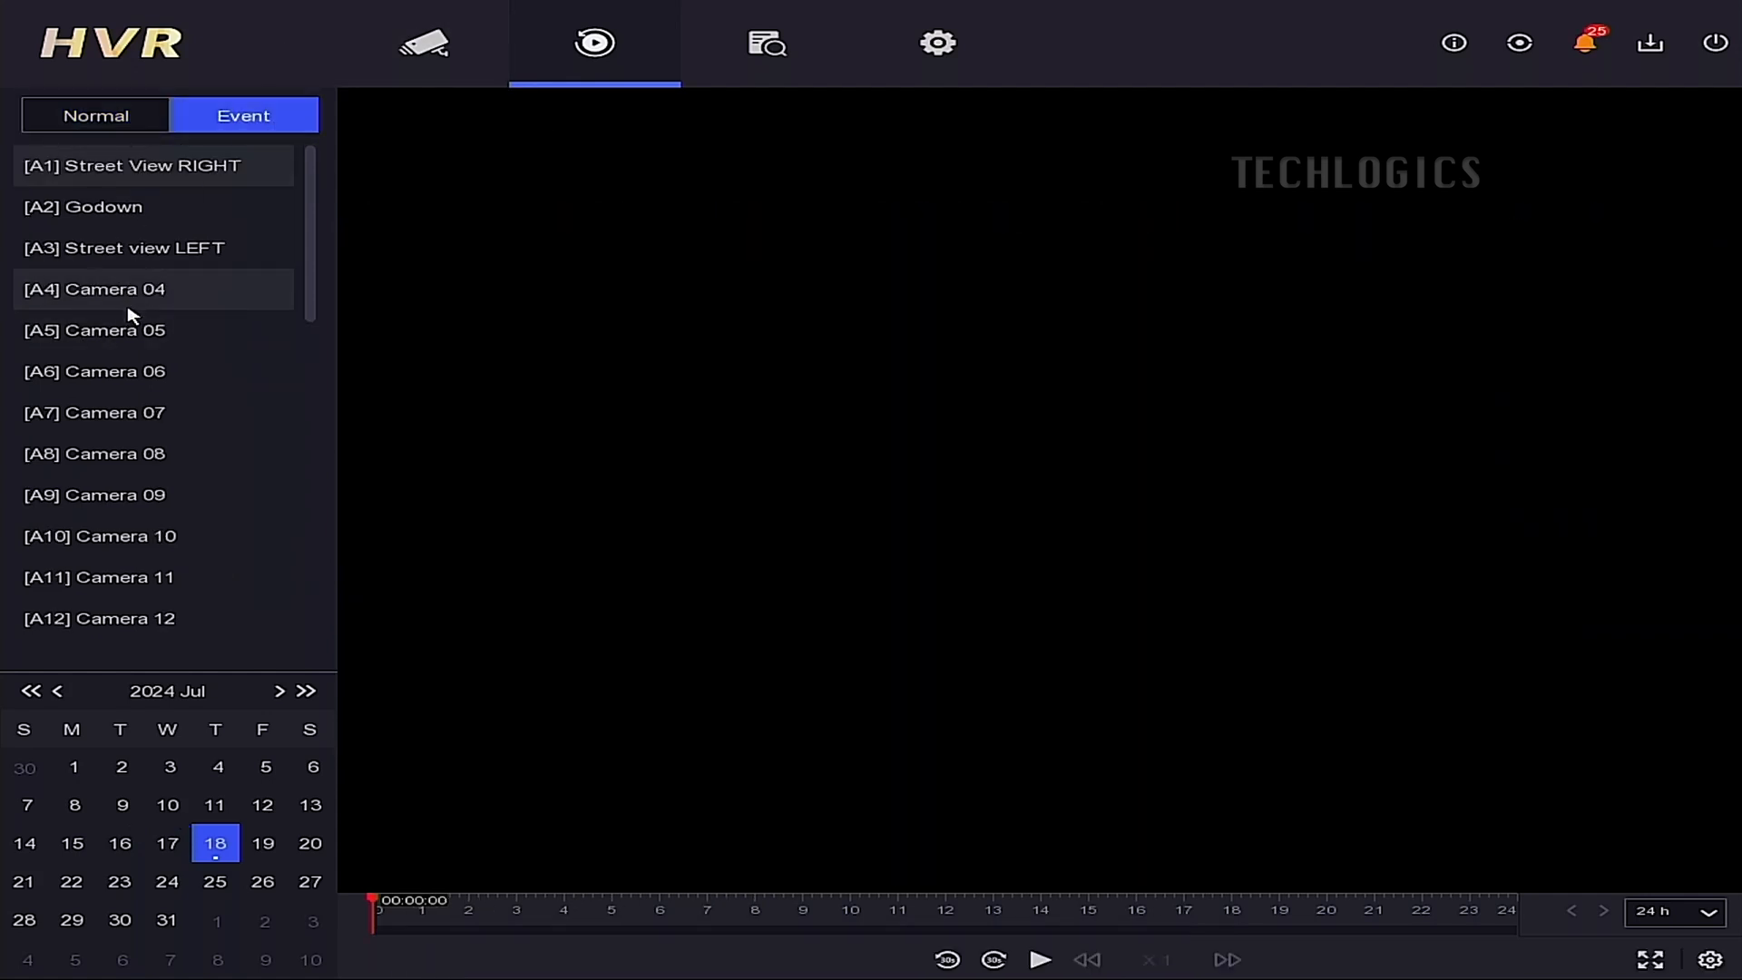
pyautogui.click(135, 297)
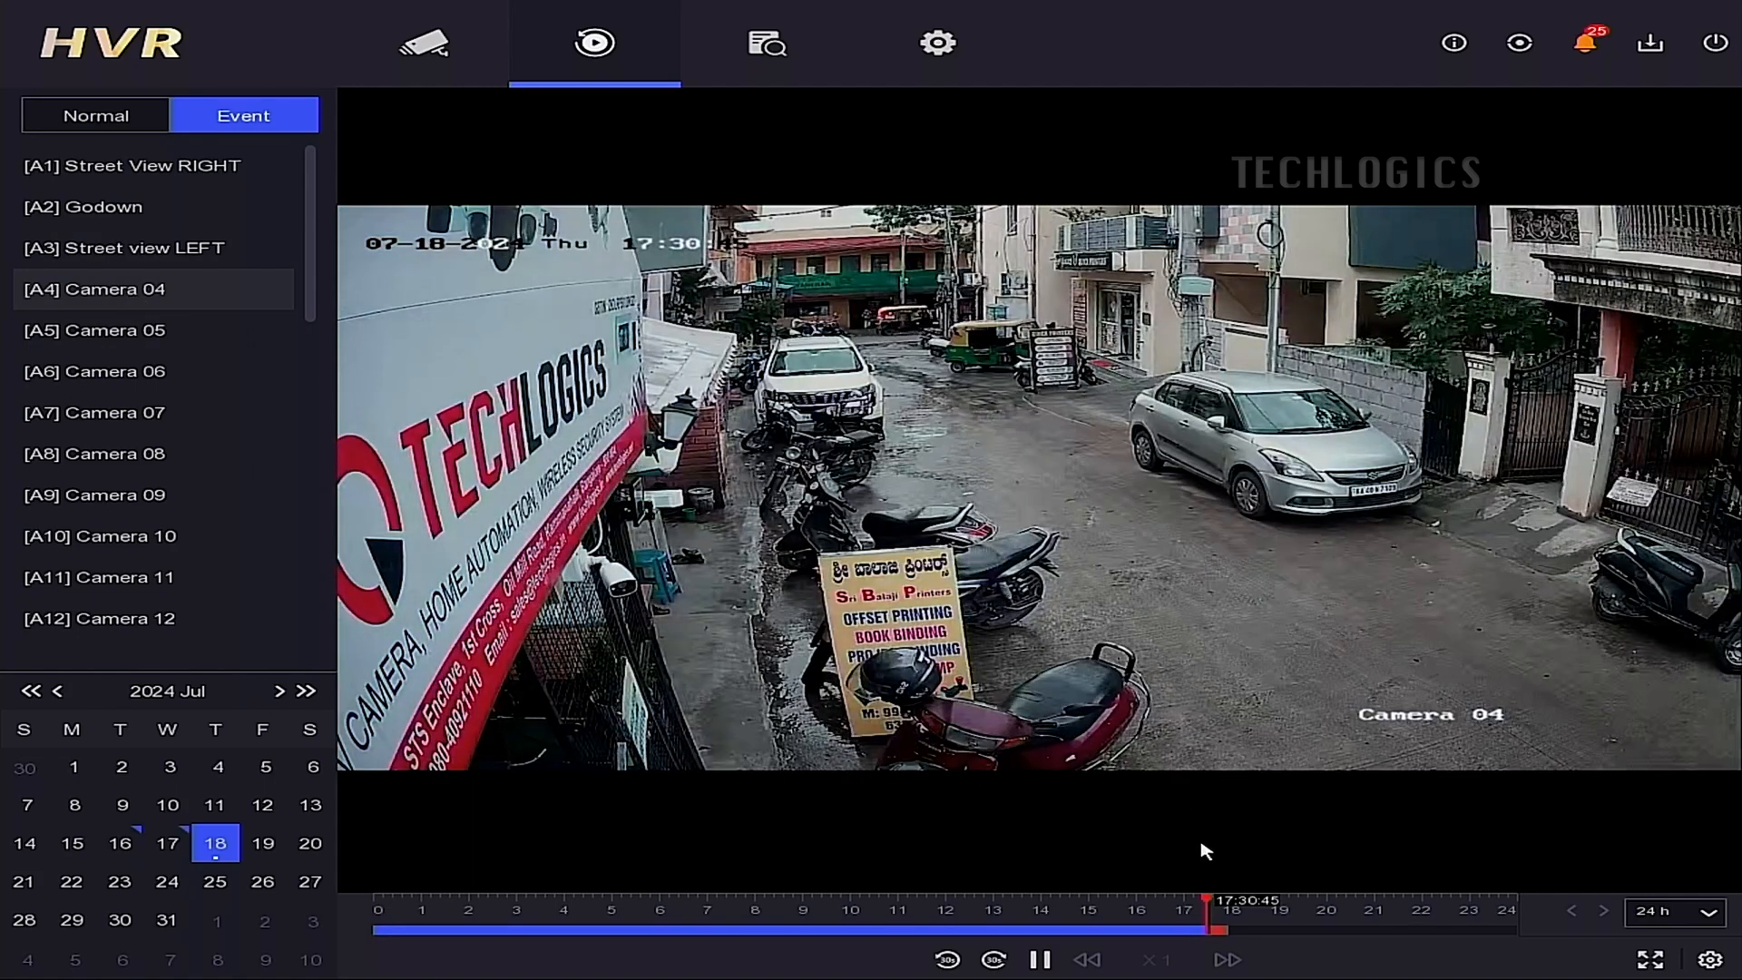
# - Examine Camera 04's event footage around 17:54 and 17:55 on the playback timeline, narrowed to a 30-minute range, and return to live view
pyautogui.scroll(2, 1244, 930)
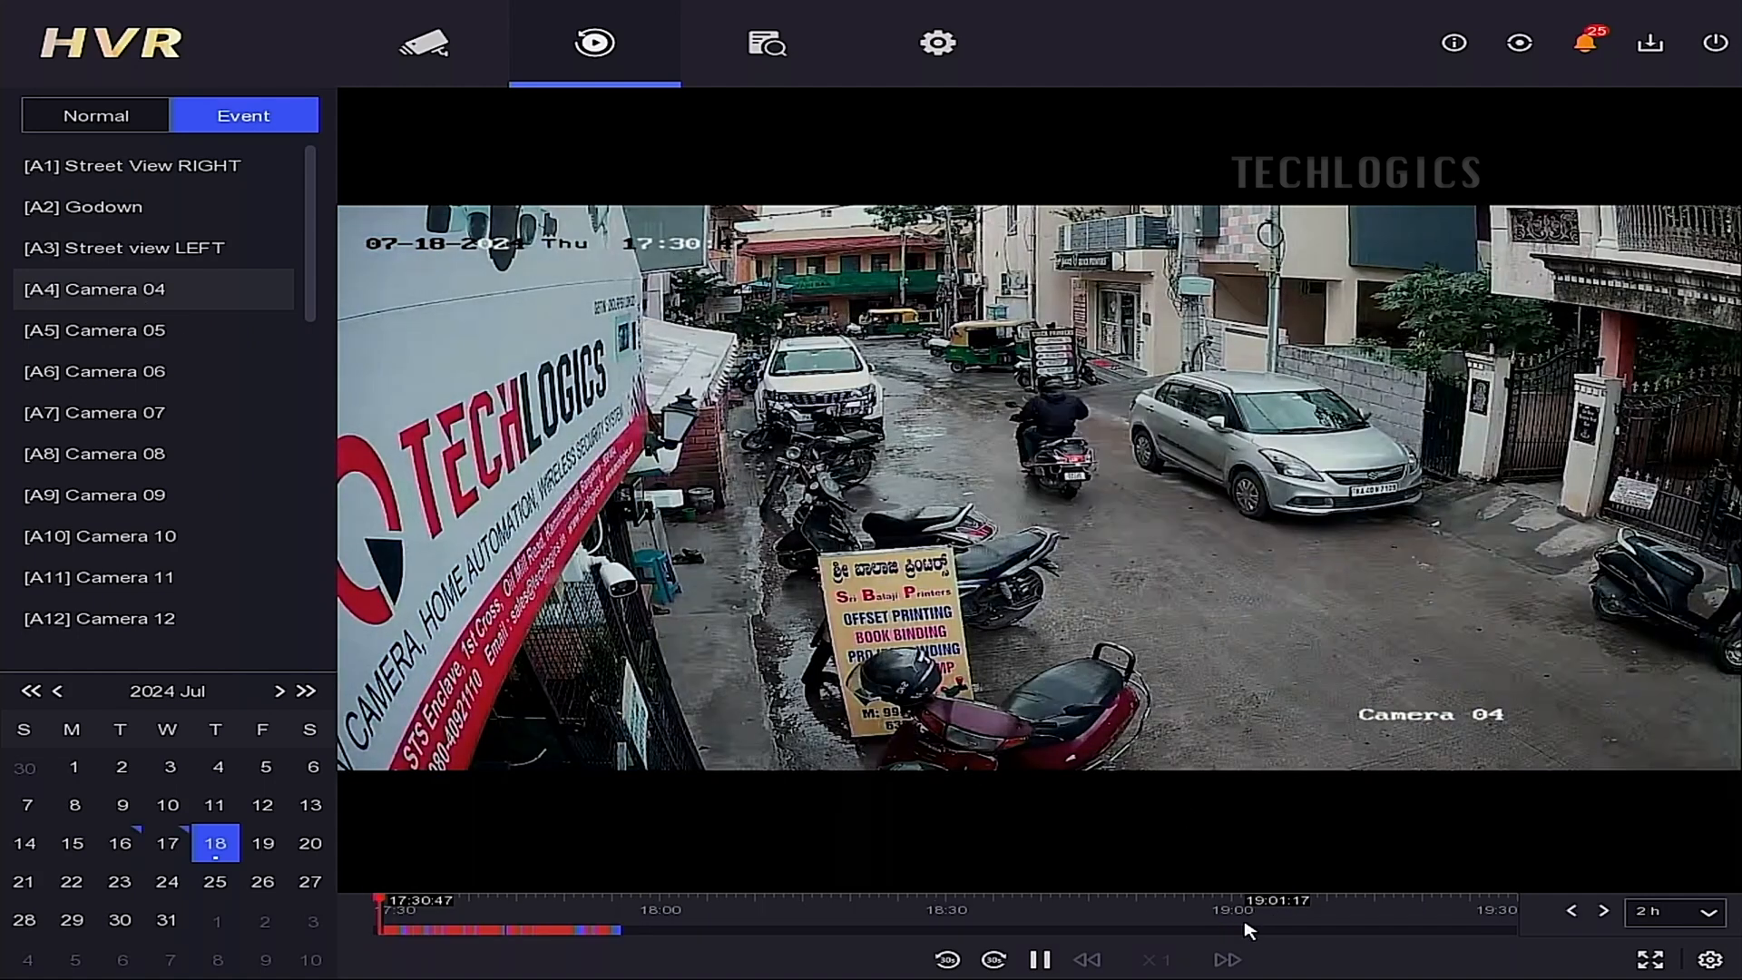
pyautogui.click(708, 921)
pyautogui.click(609, 924)
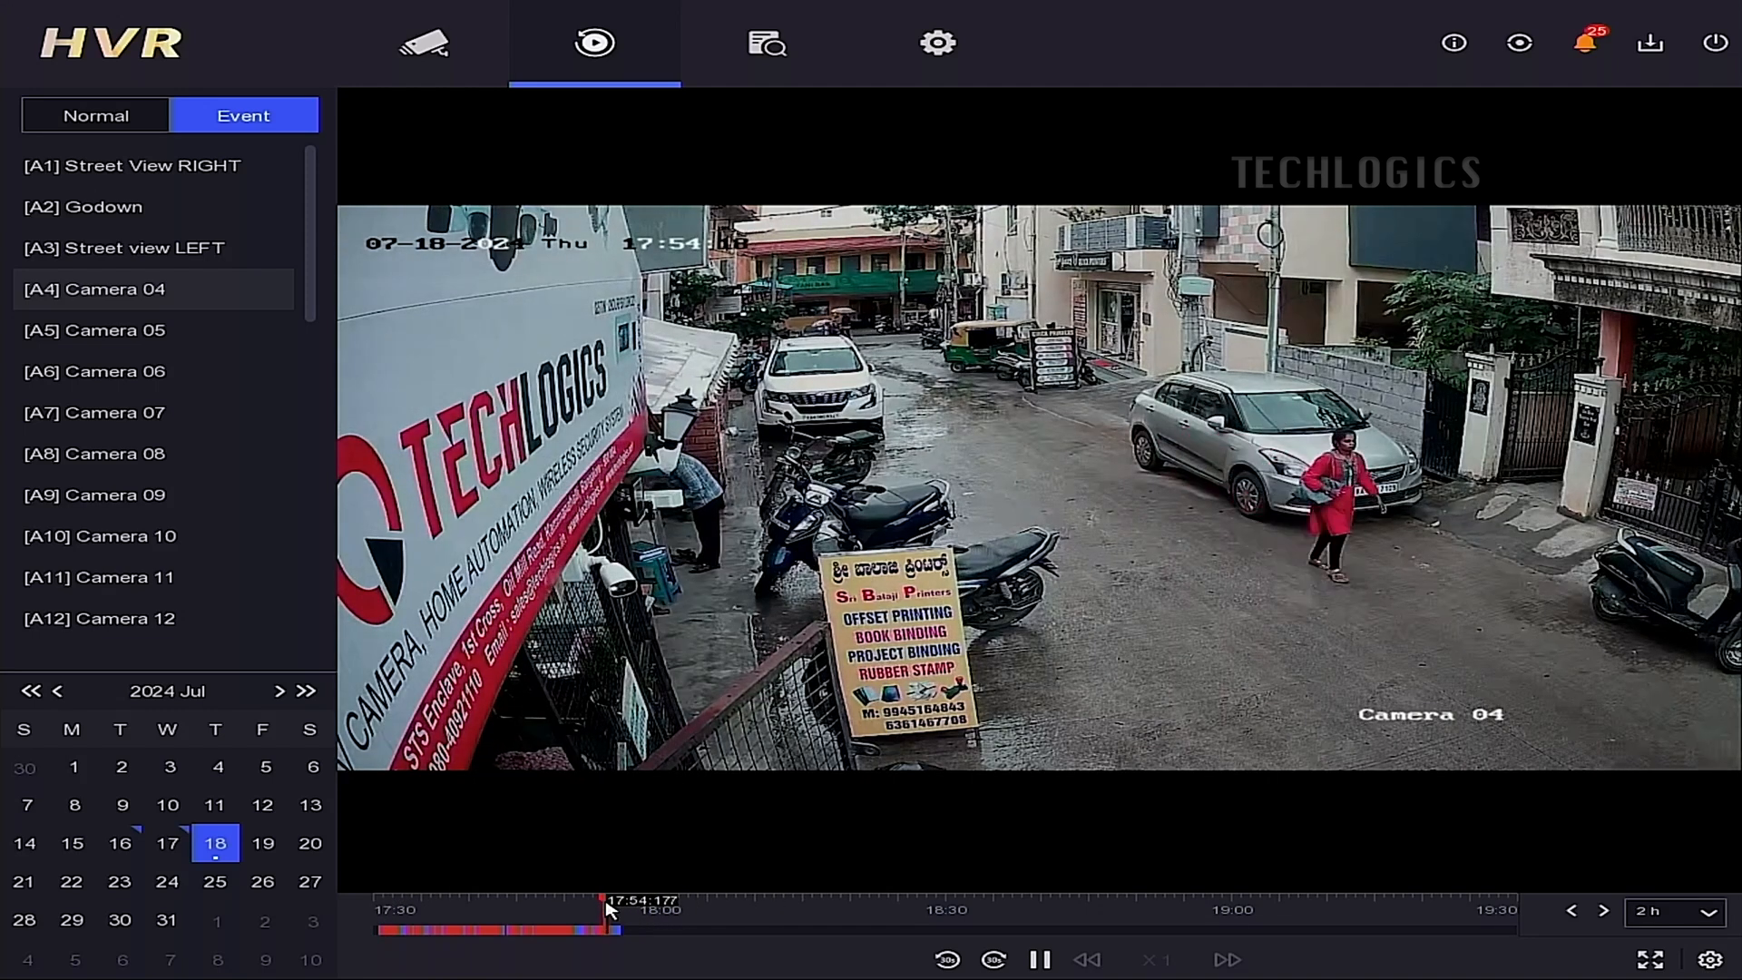
pyautogui.click(622, 907)
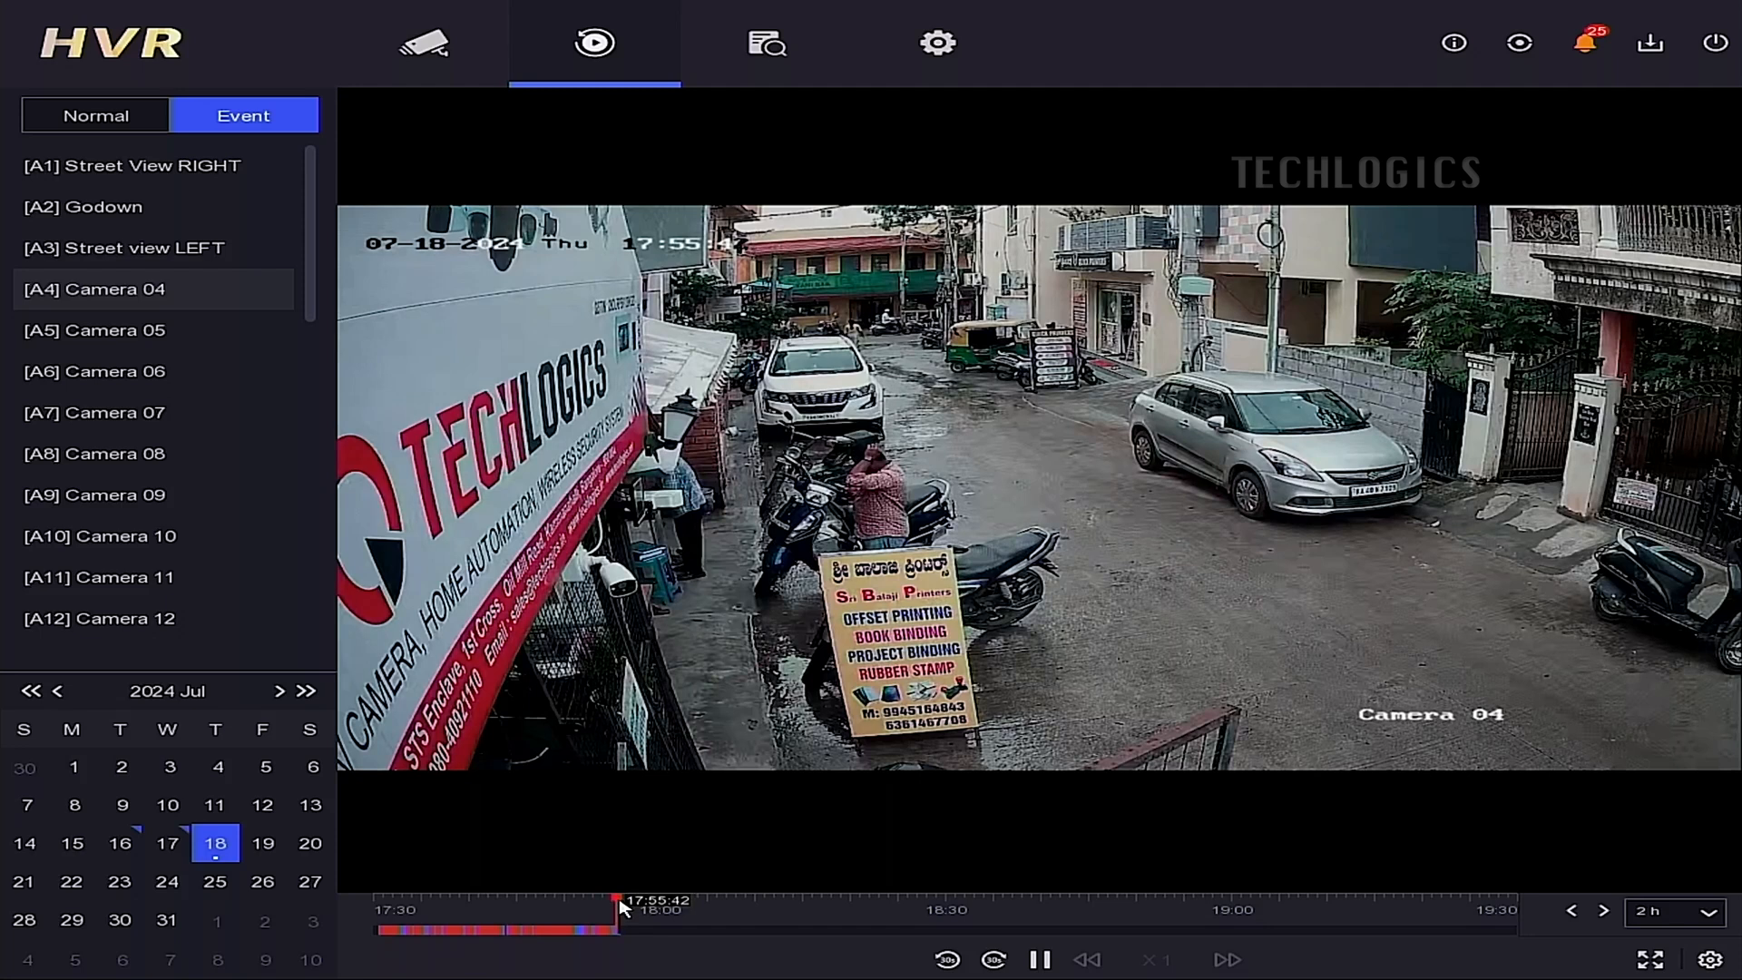
pyautogui.scroll(2, 626, 924)
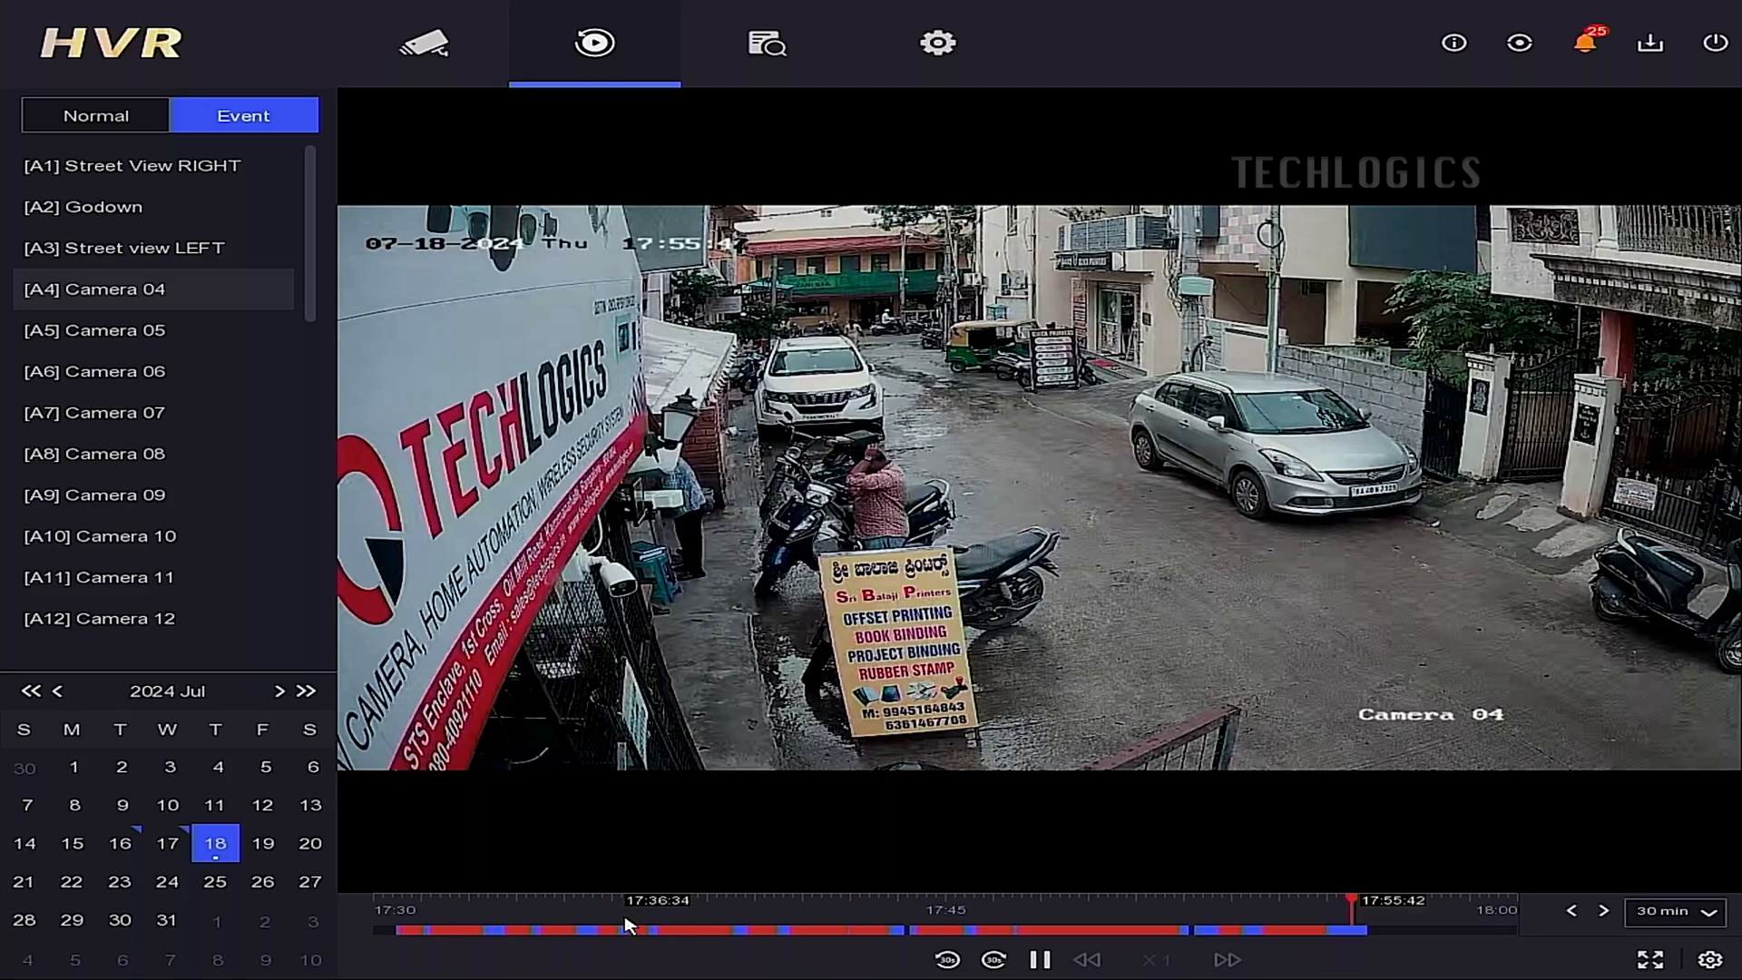
pyautogui.click(1315, 921)
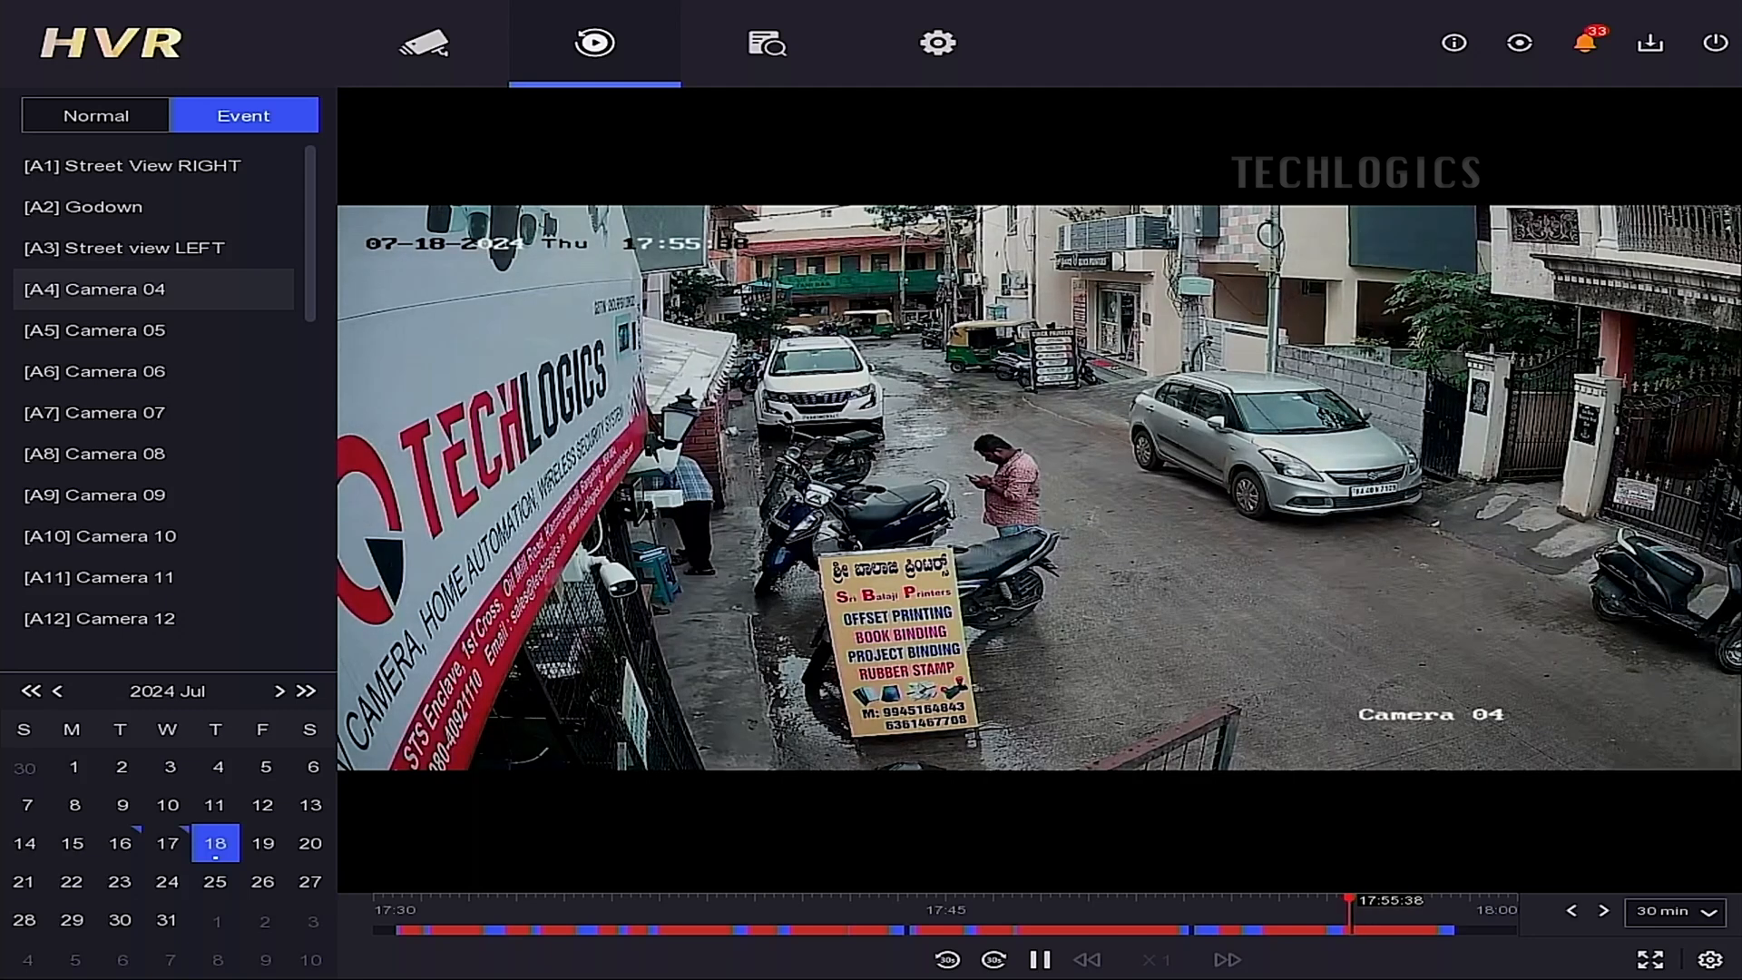
pyautogui.moveTo(1191, 619)
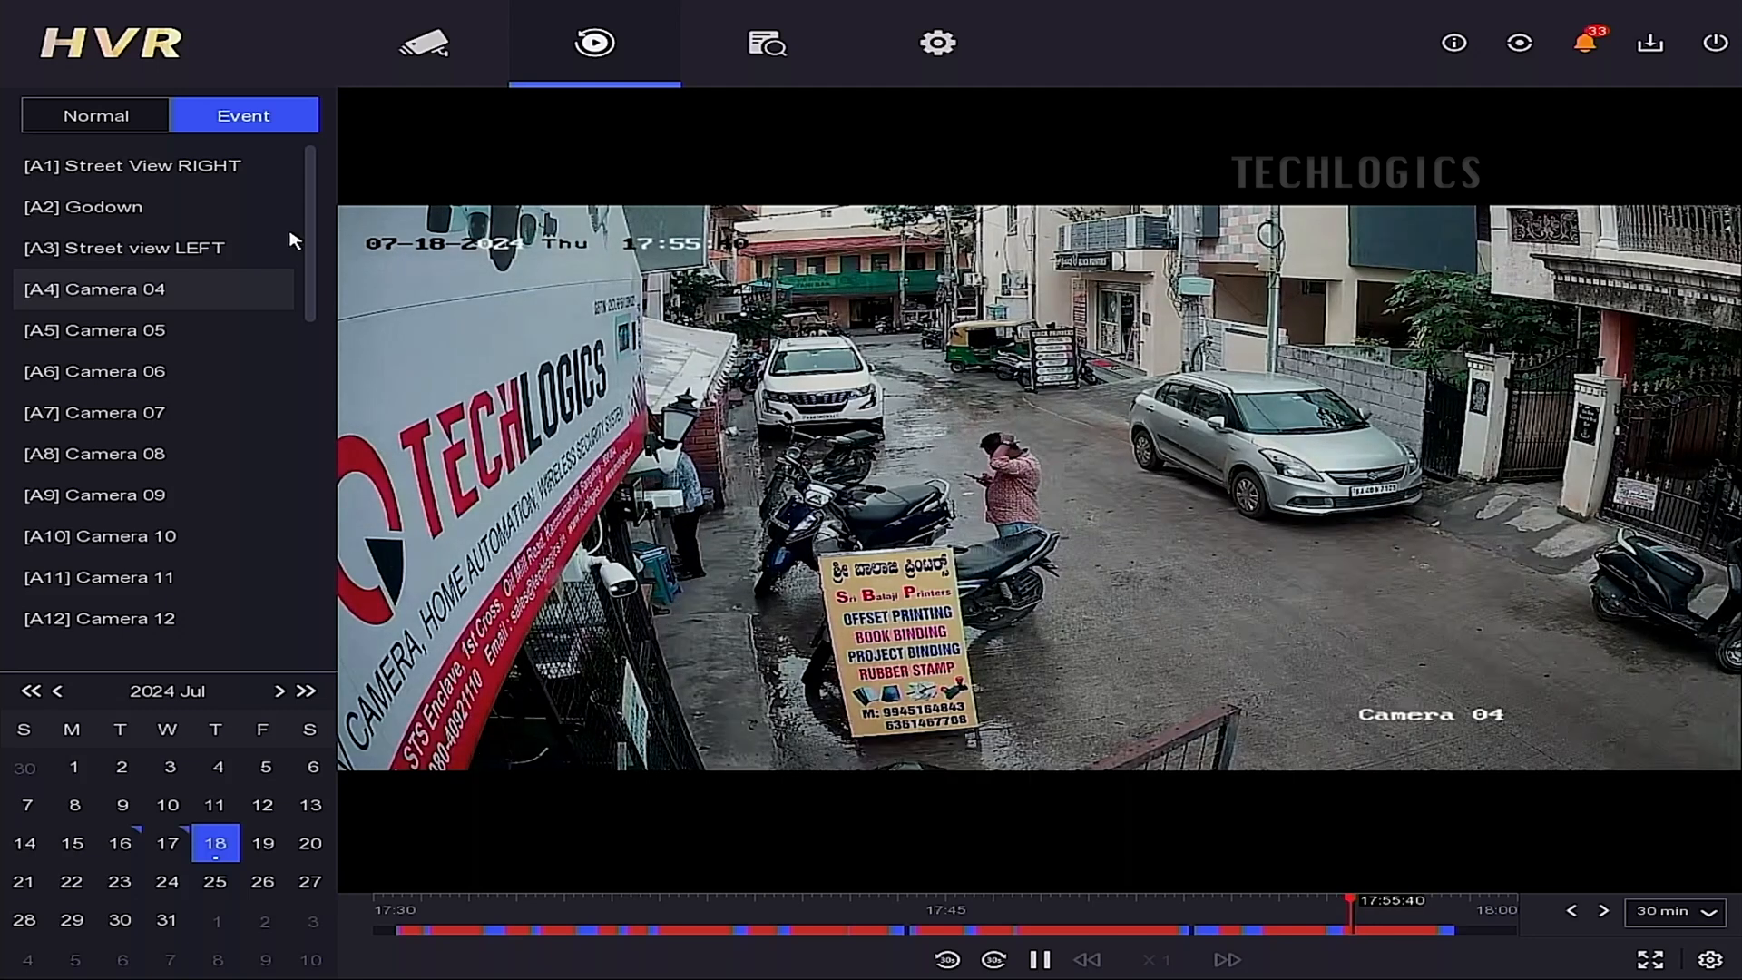
pyautogui.click(406, 62)
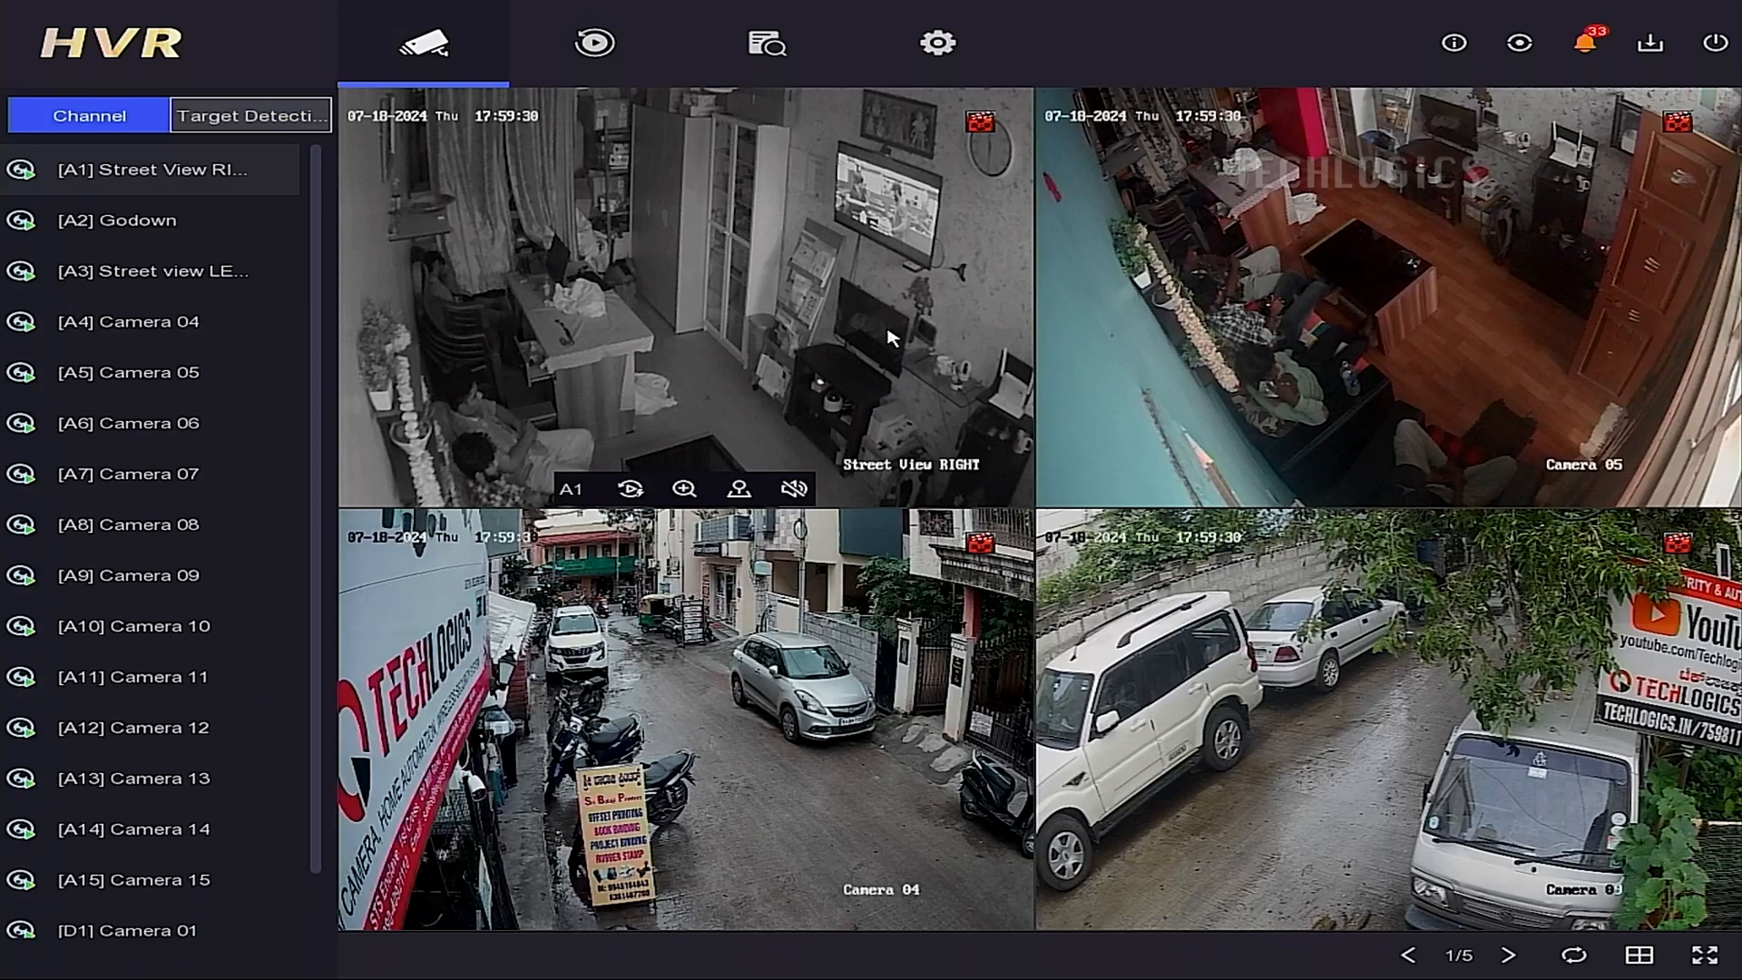
pyautogui.moveTo(829, 732)
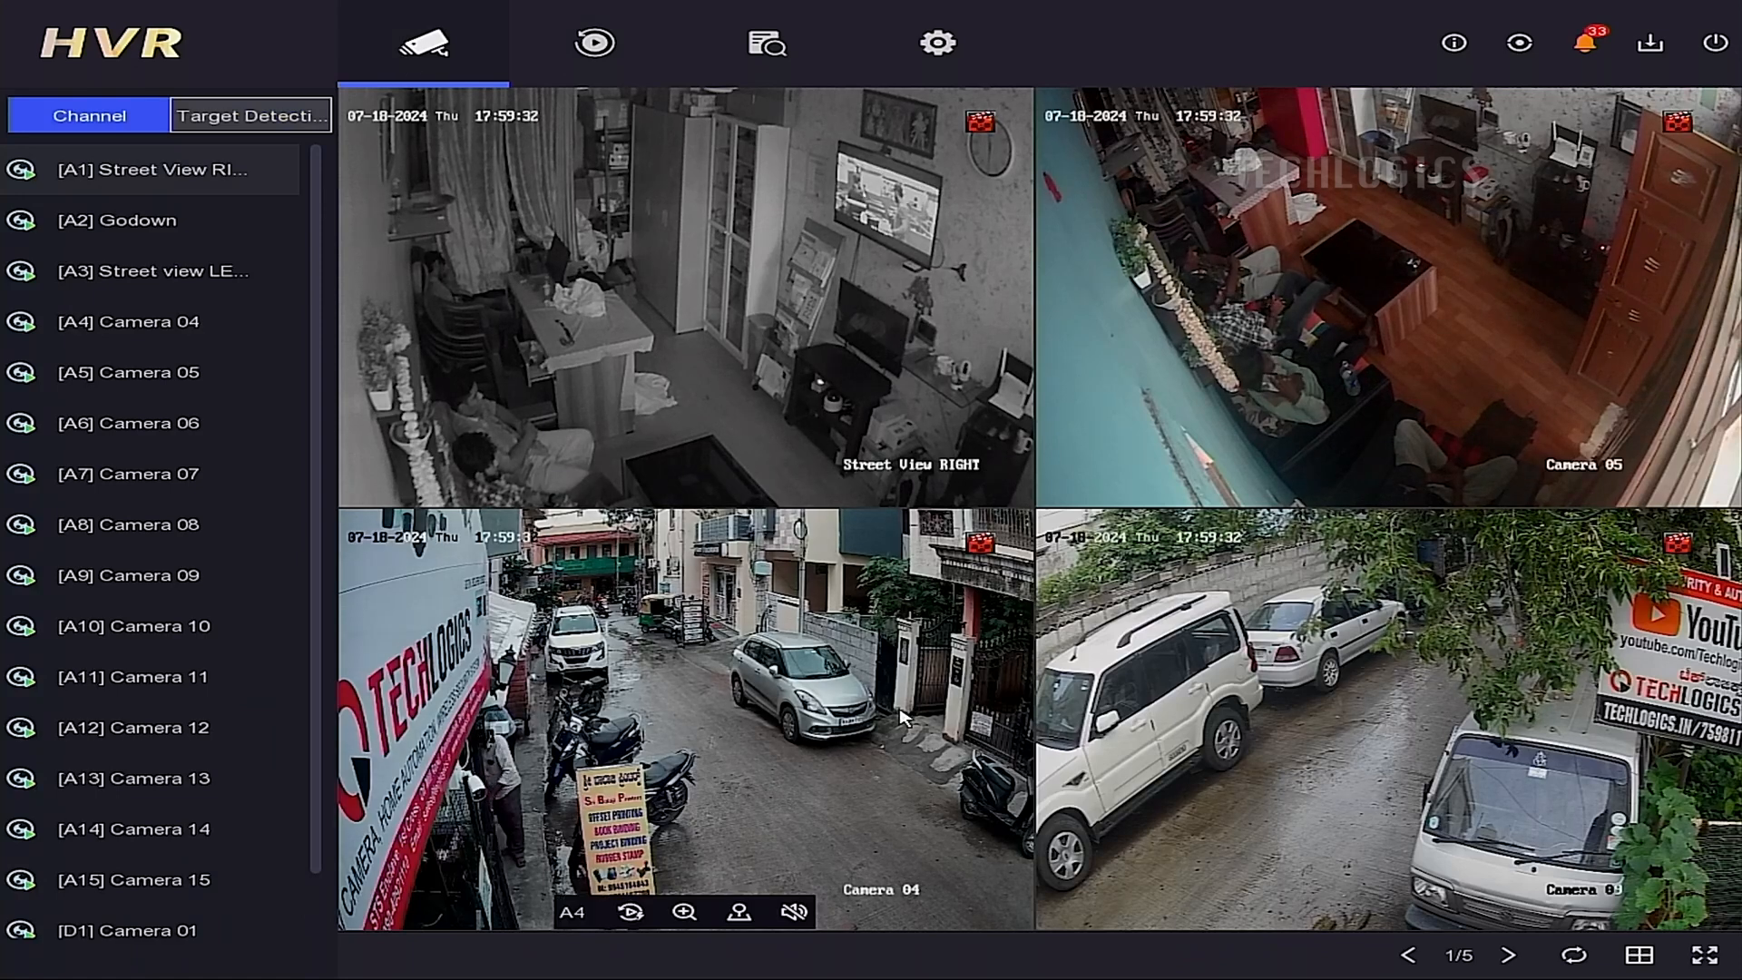